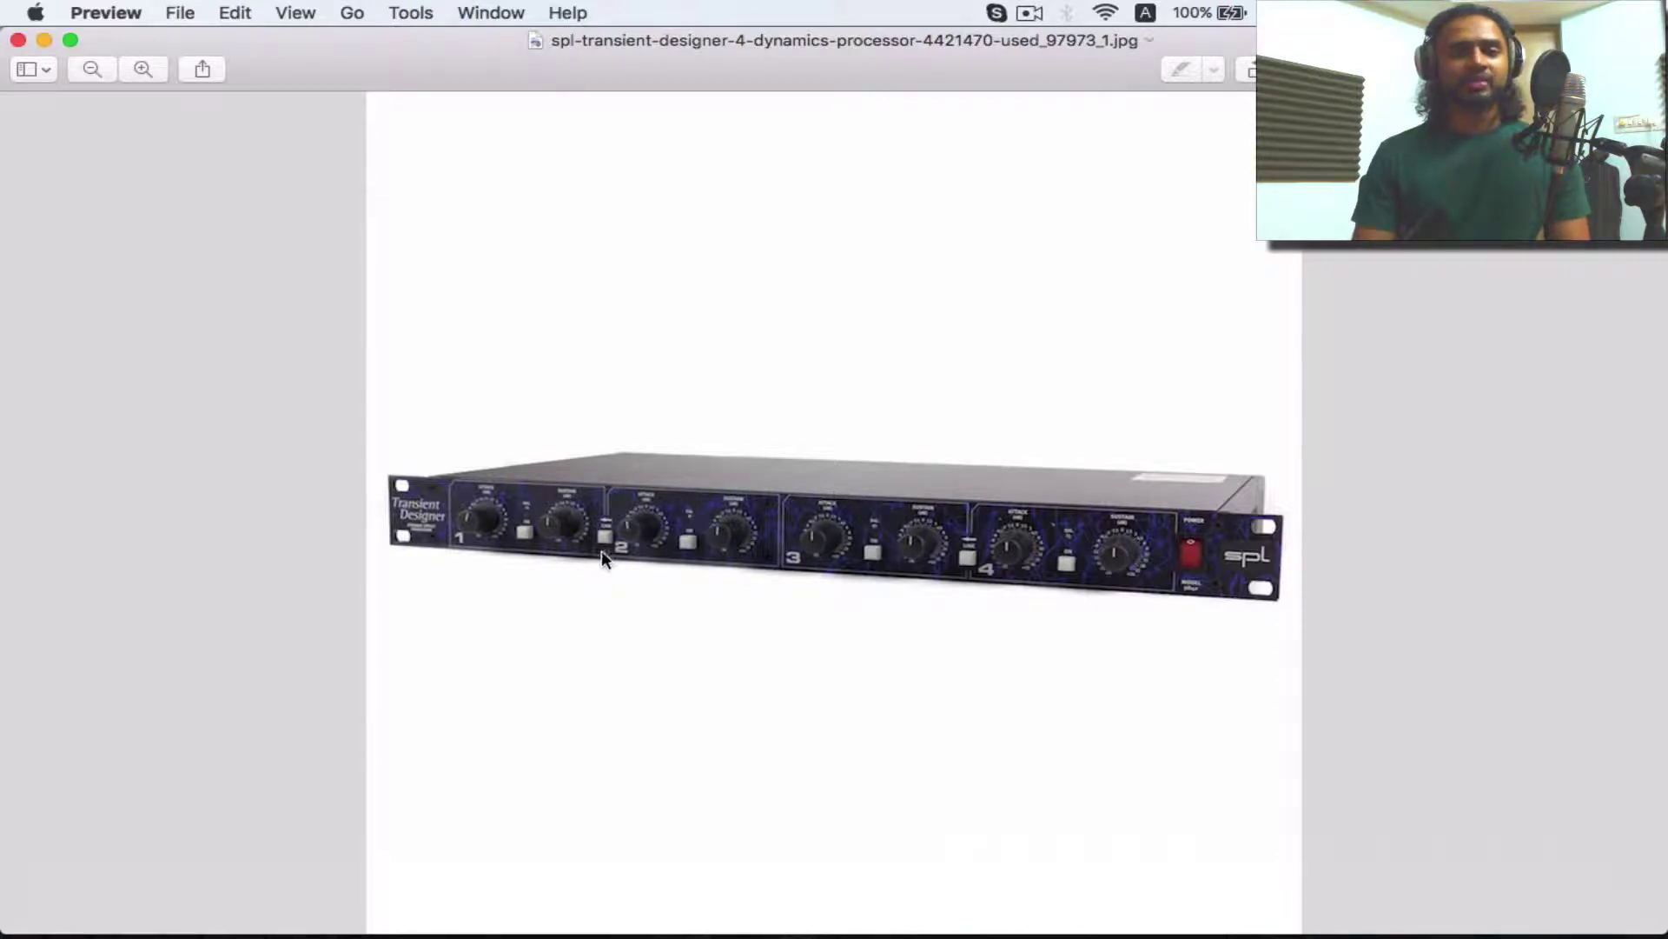
# Zoom in on the SPL Transient Designer photo to examine its attack and sustain controls, and close the image
pyautogui.click(142, 69)
pyautogui.click(143, 70)
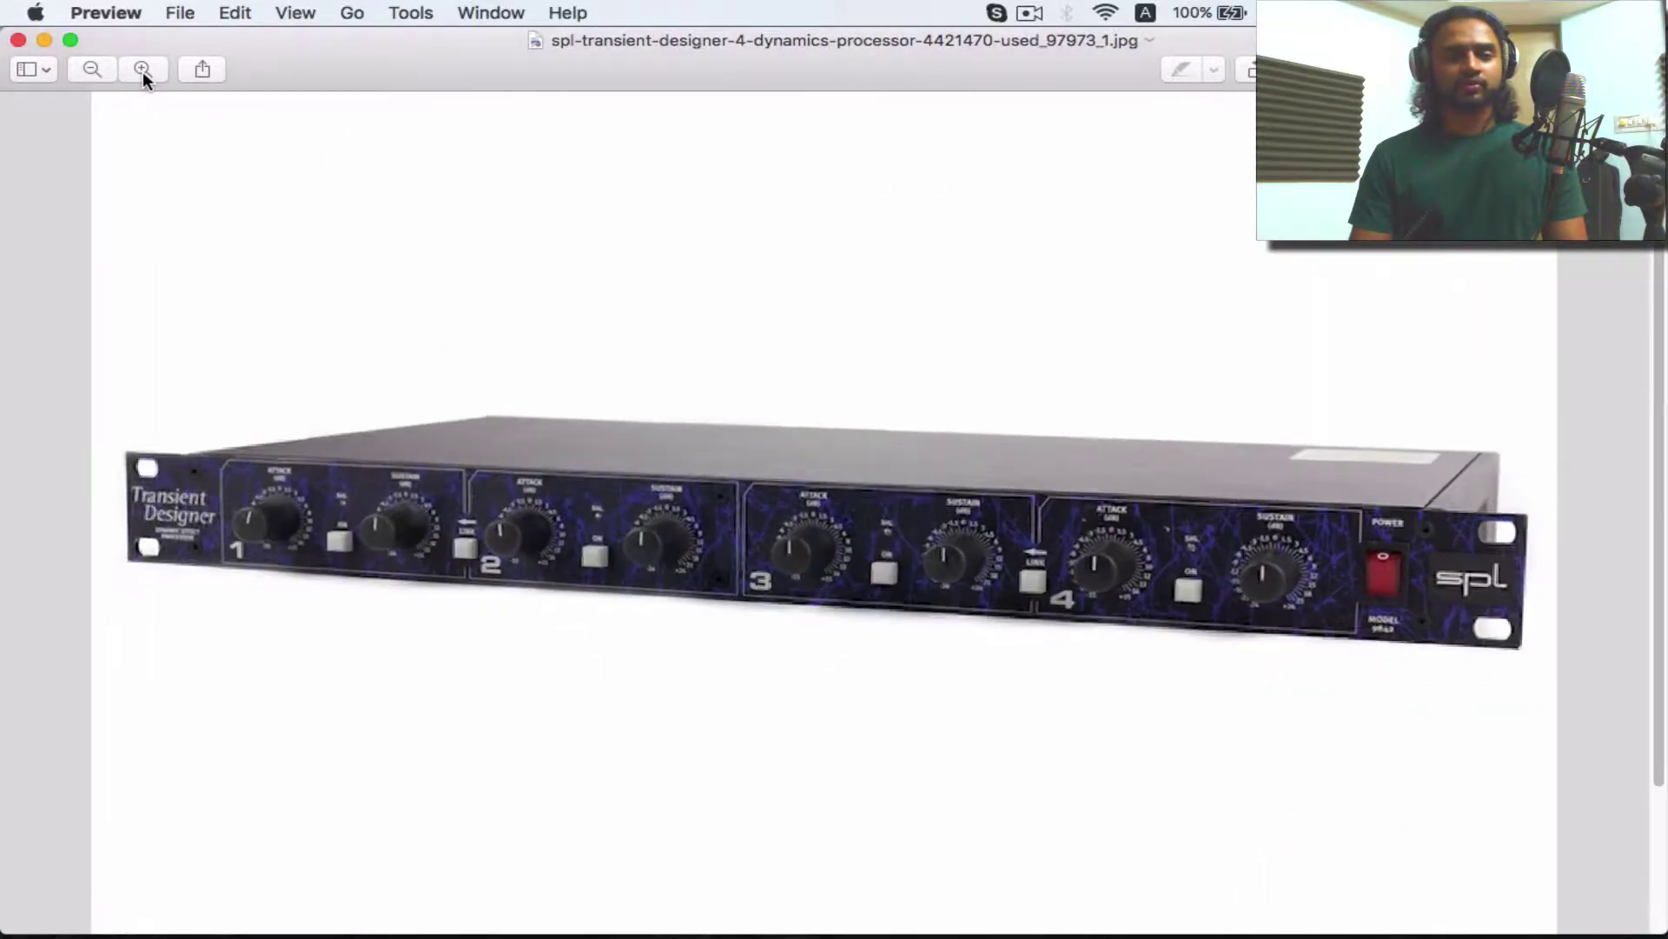
pyautogui.click(143, 69)
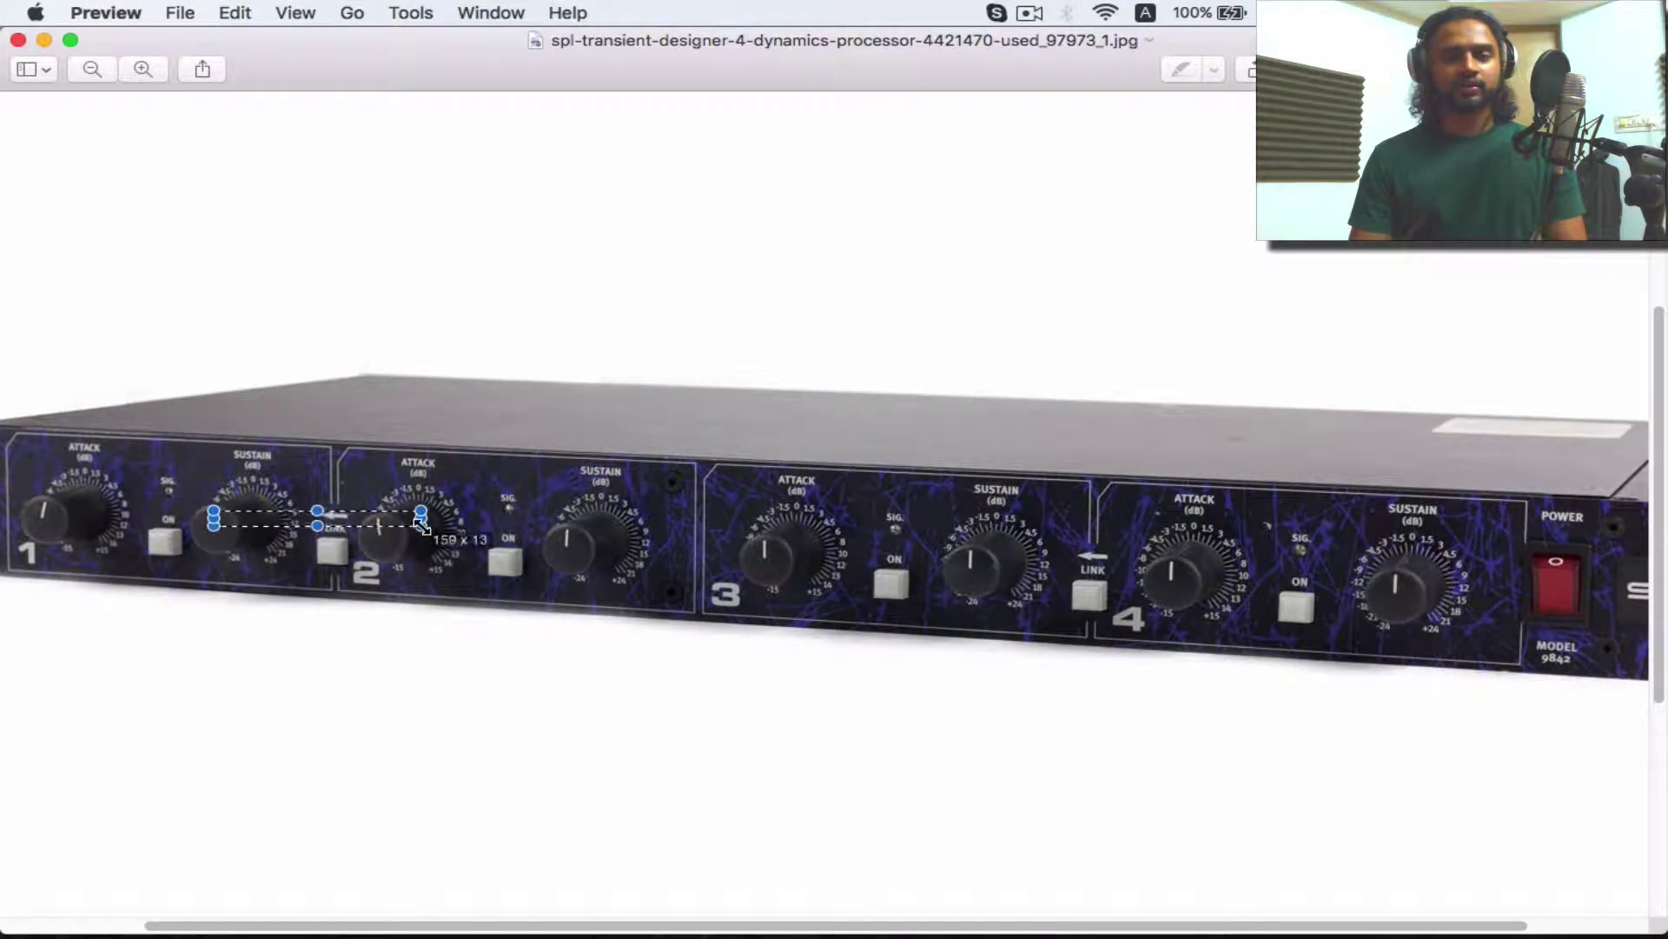
pyautogui.click(407, 644)
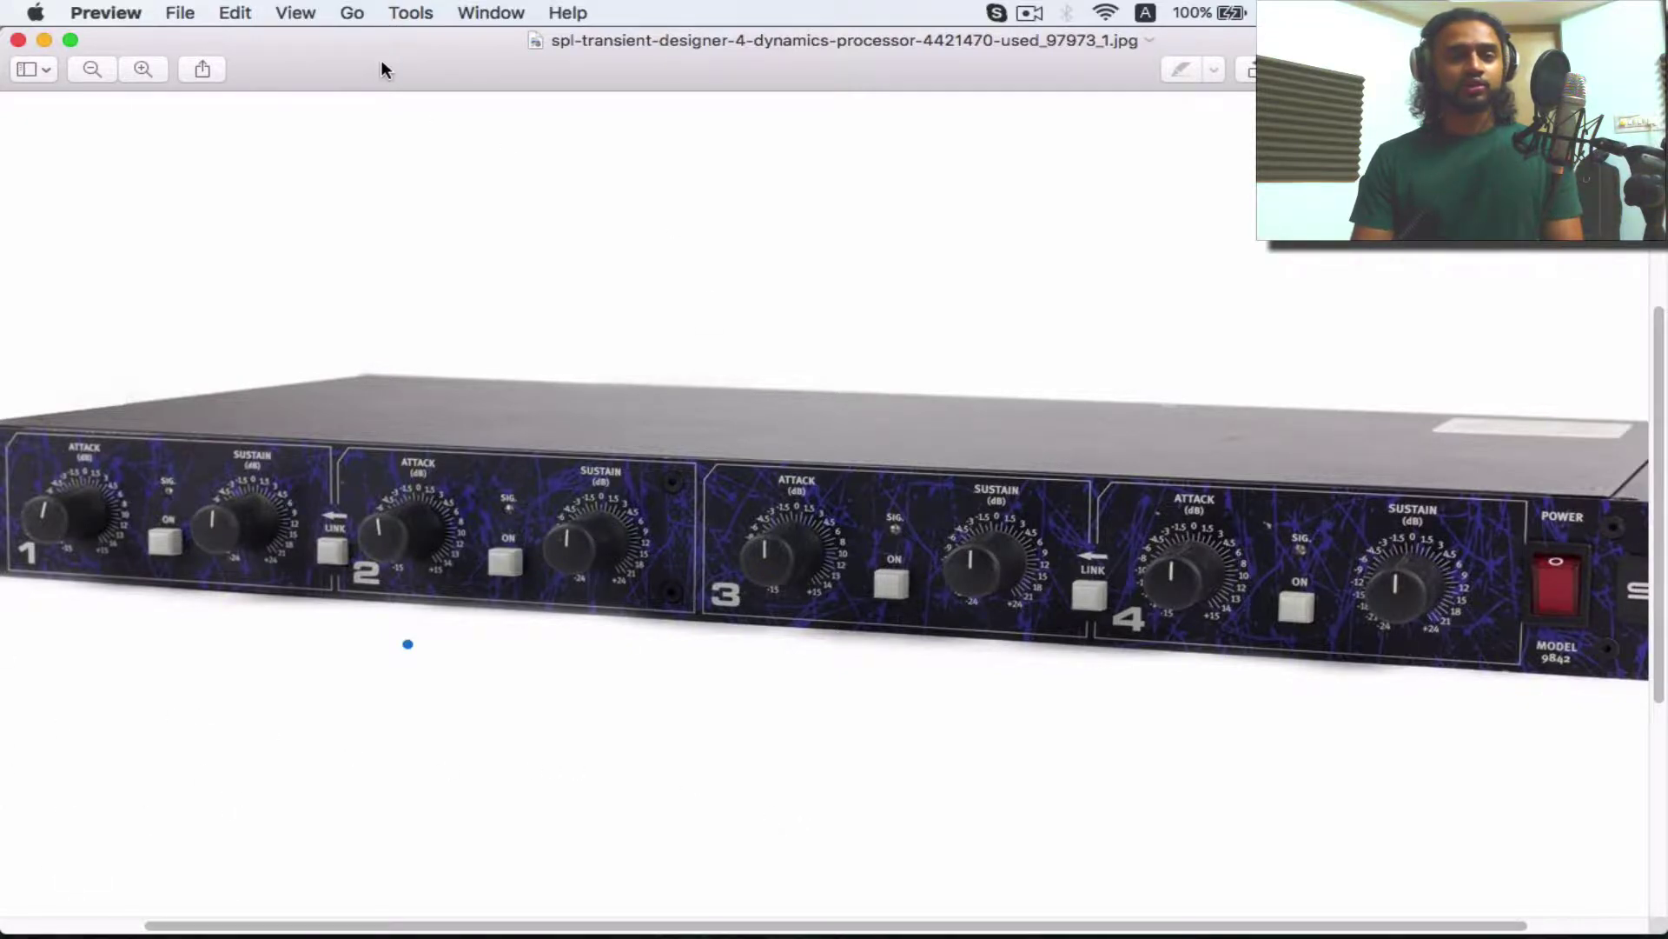
pyautogui.moveTo(382, 69); pyautogui.dragTo(421, 85)
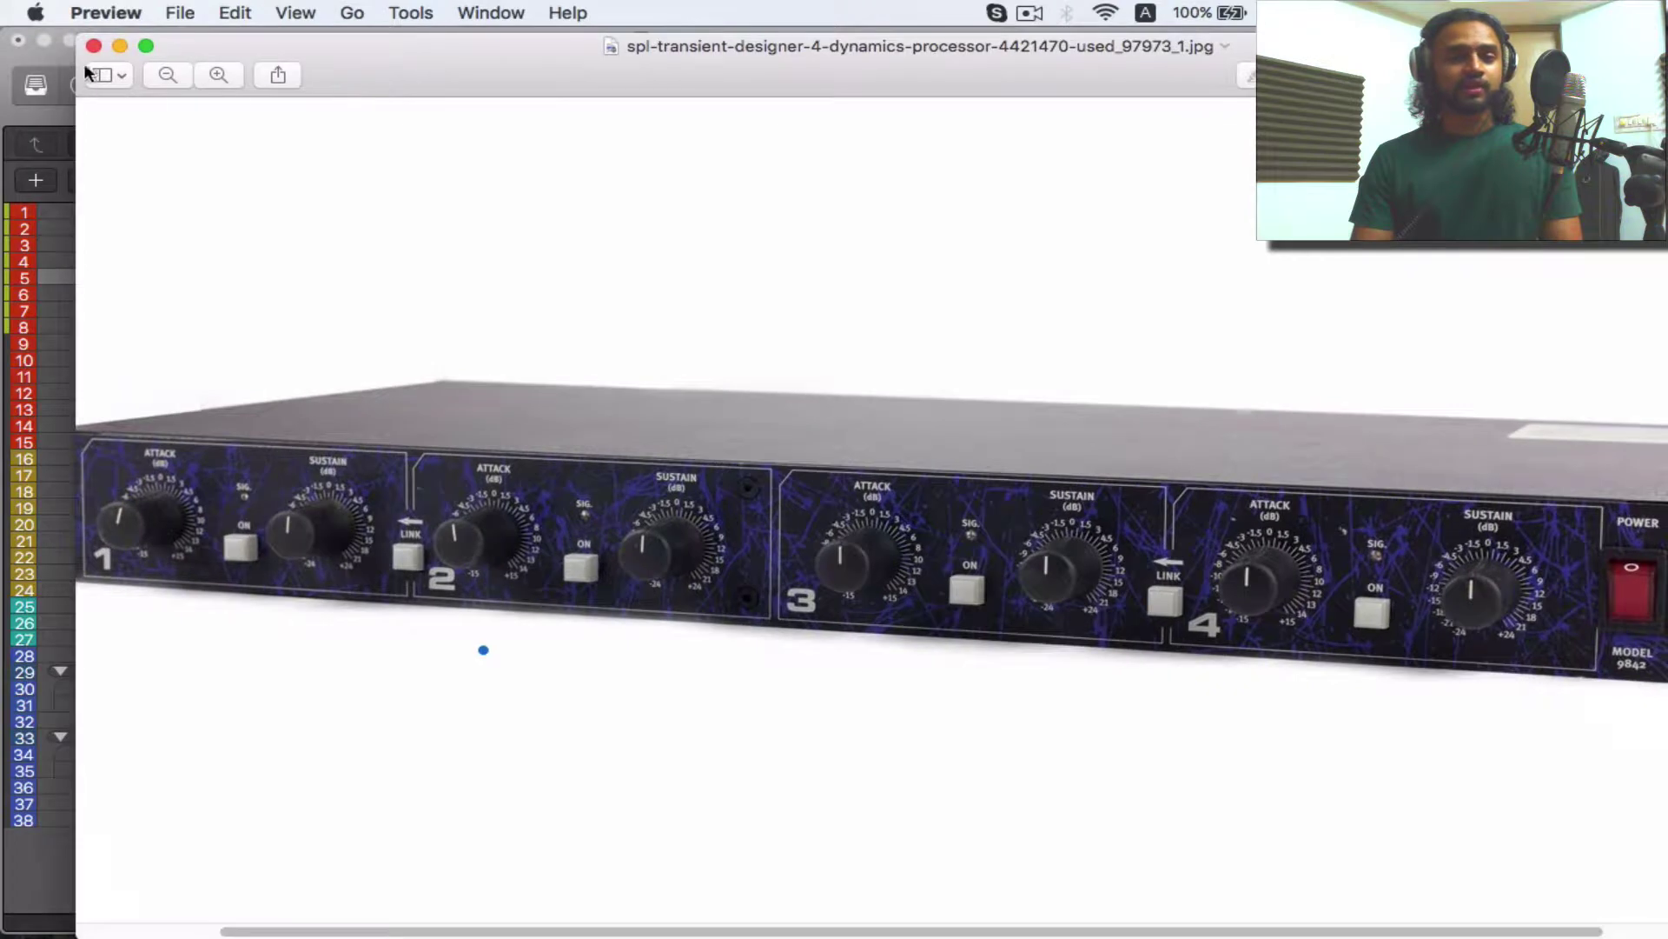
pyautogui.click(94, 46)
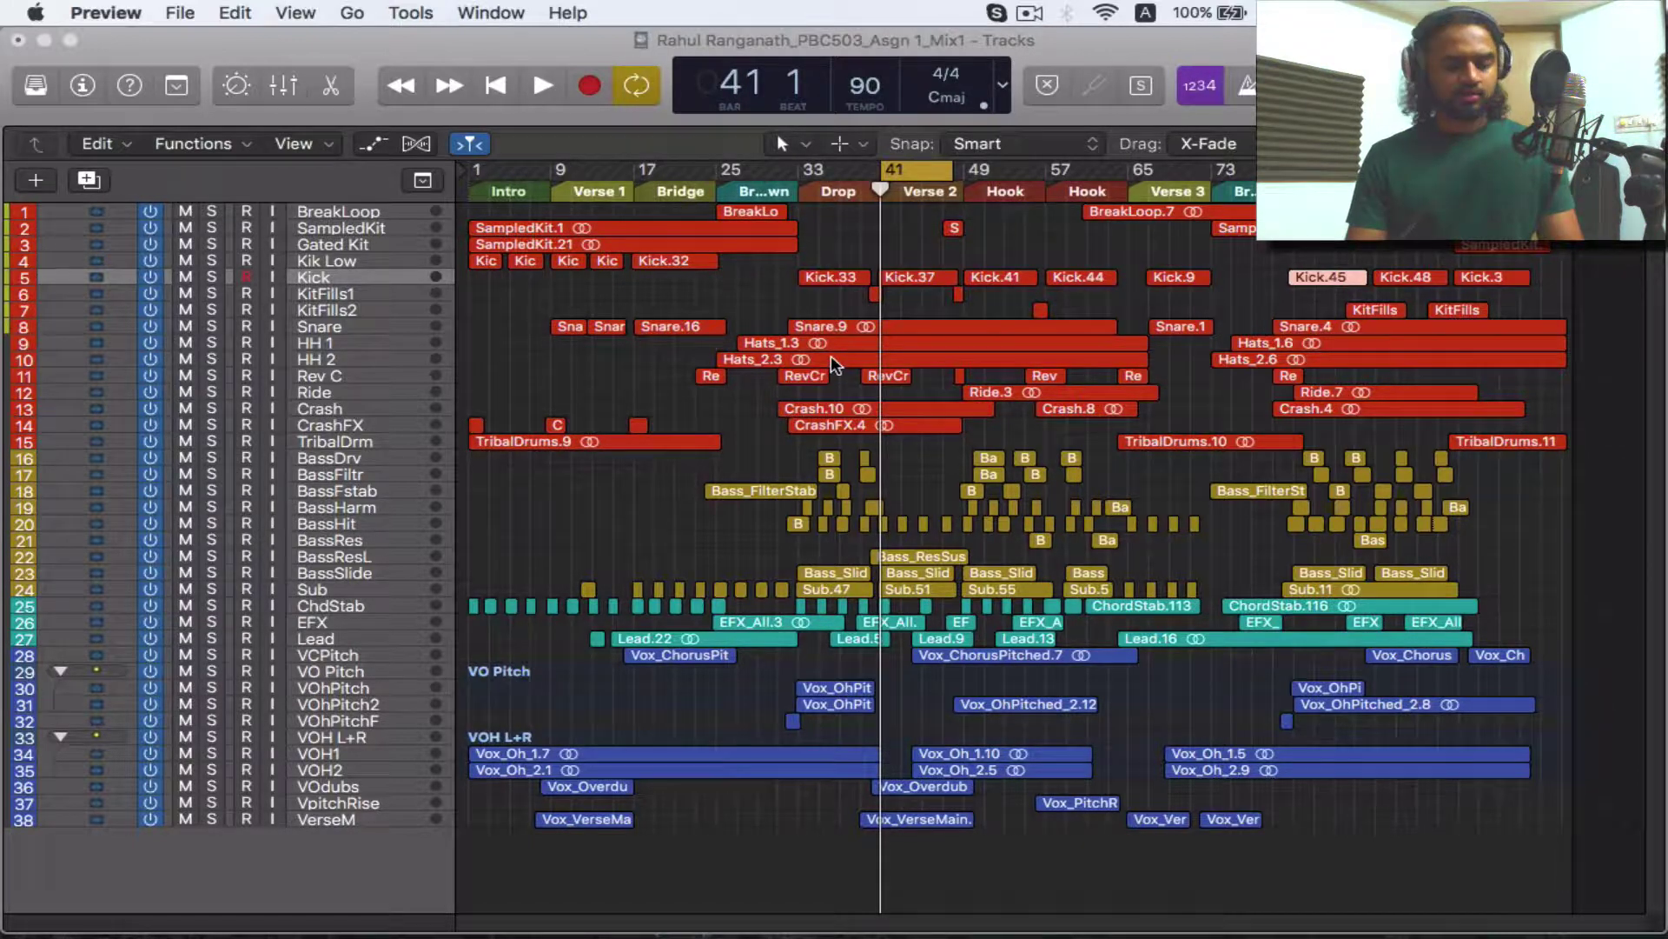
# Switch to Logic Pro X, audition the full mix from bar 41 in the Verse 2 section, and stop playback
pyautogui.click(861, 62)
pyautogui.press('space')
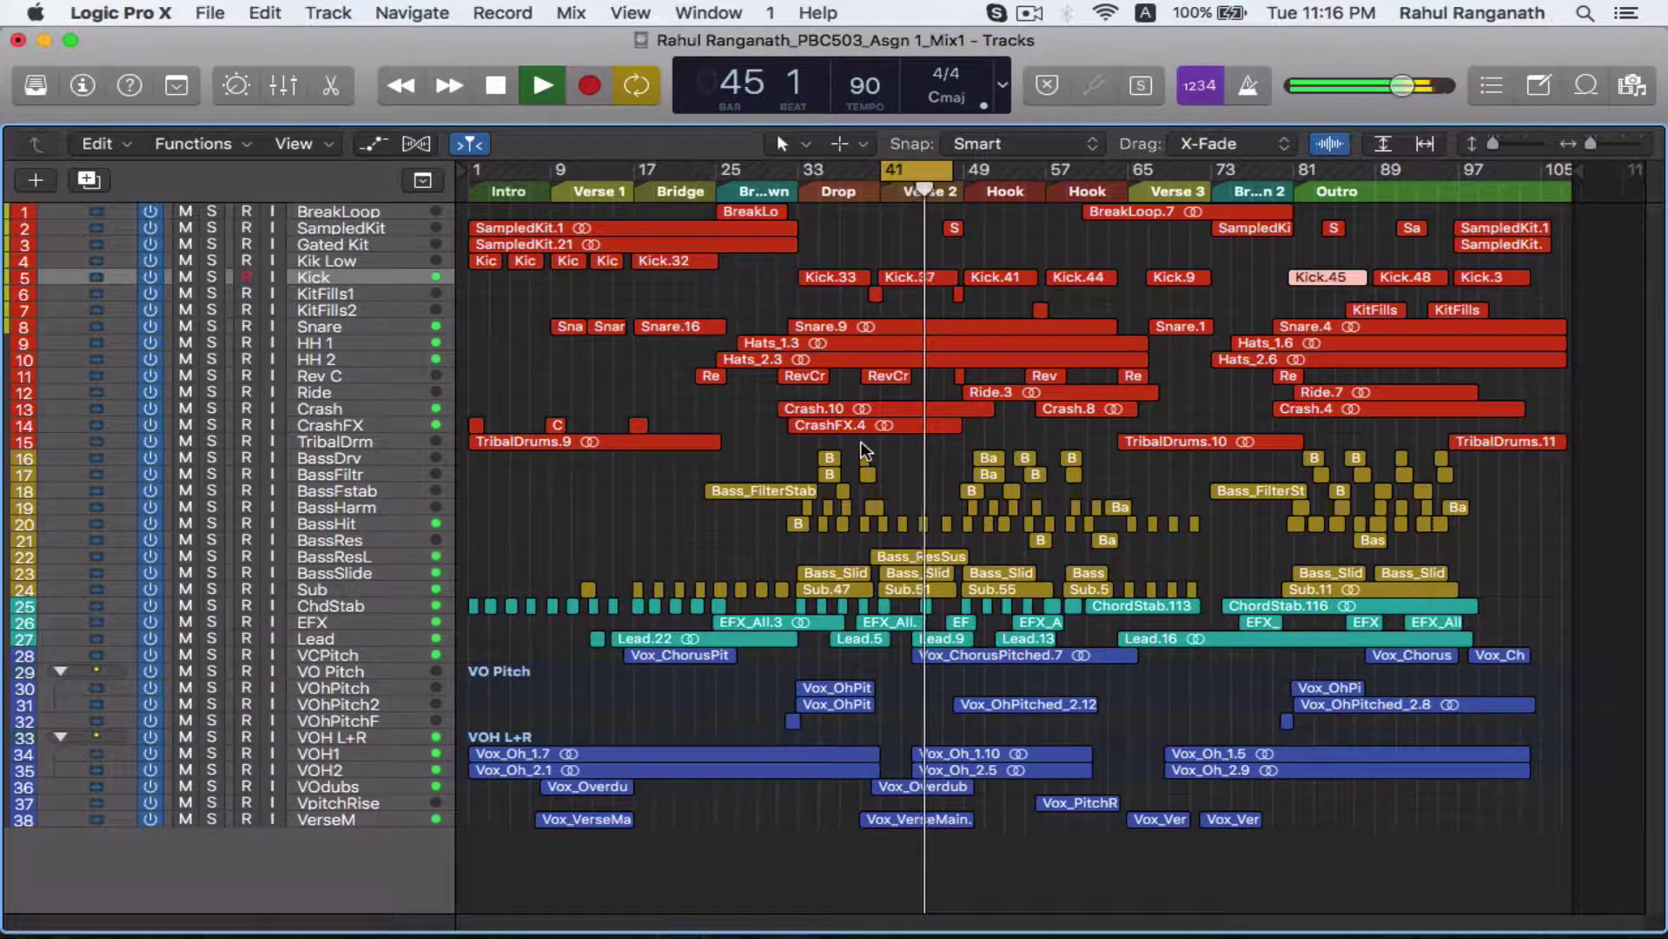
pyautogui.press('space')
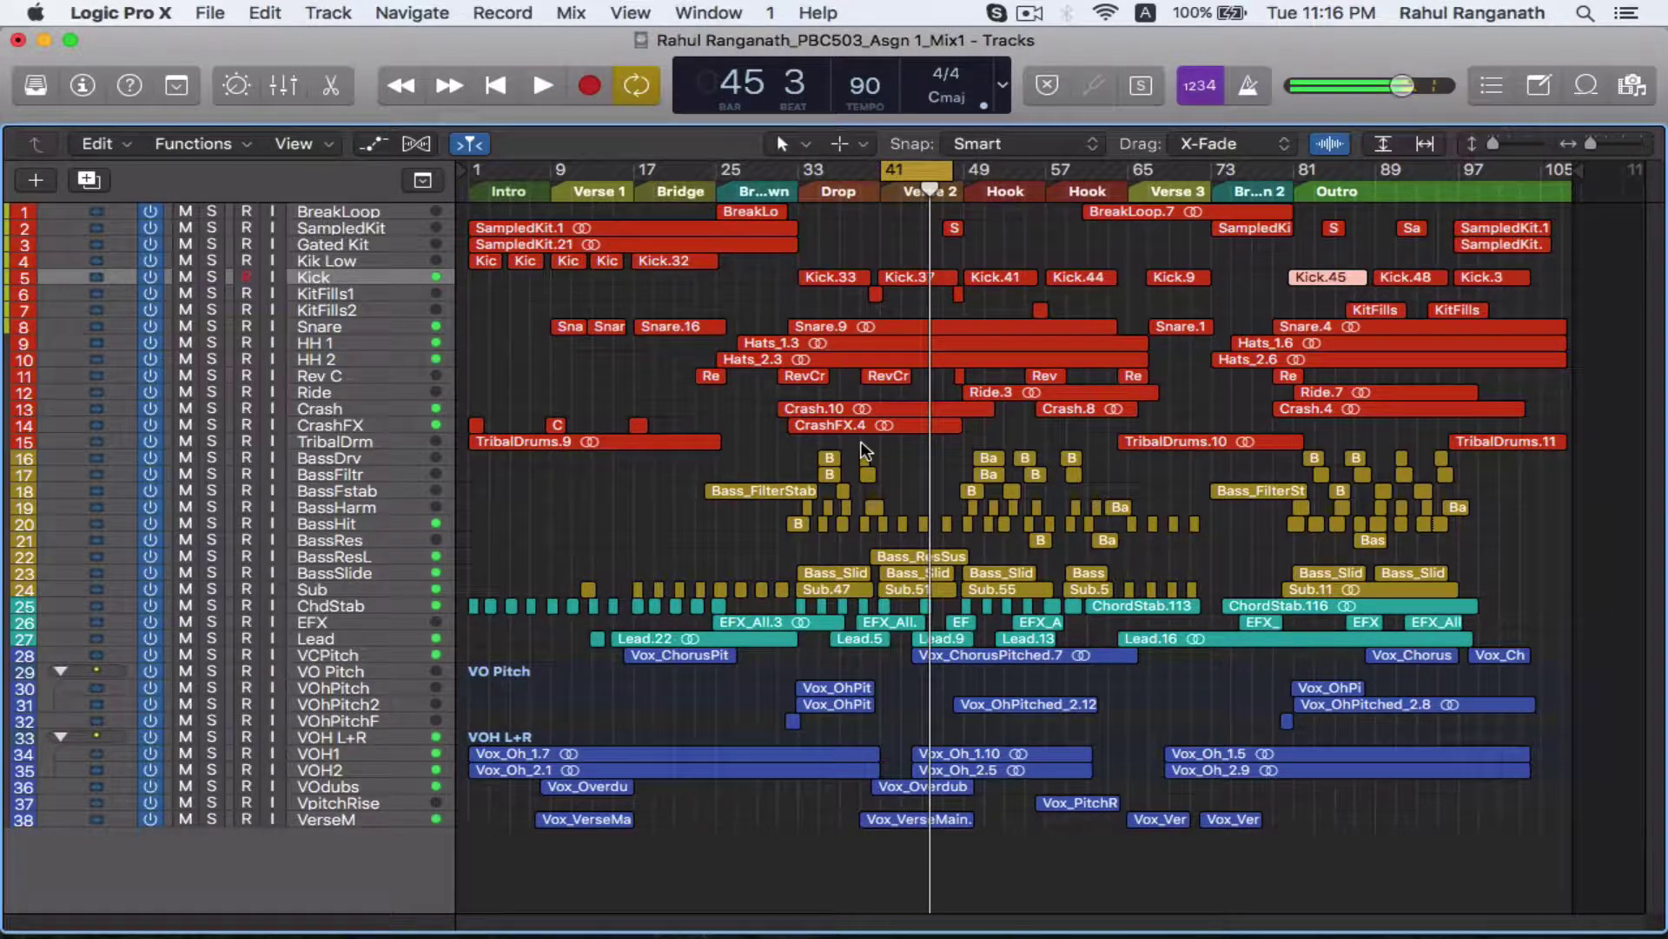
# Open the mixer, solo the Kick channel and start playback
pyautogui.press('super+2')
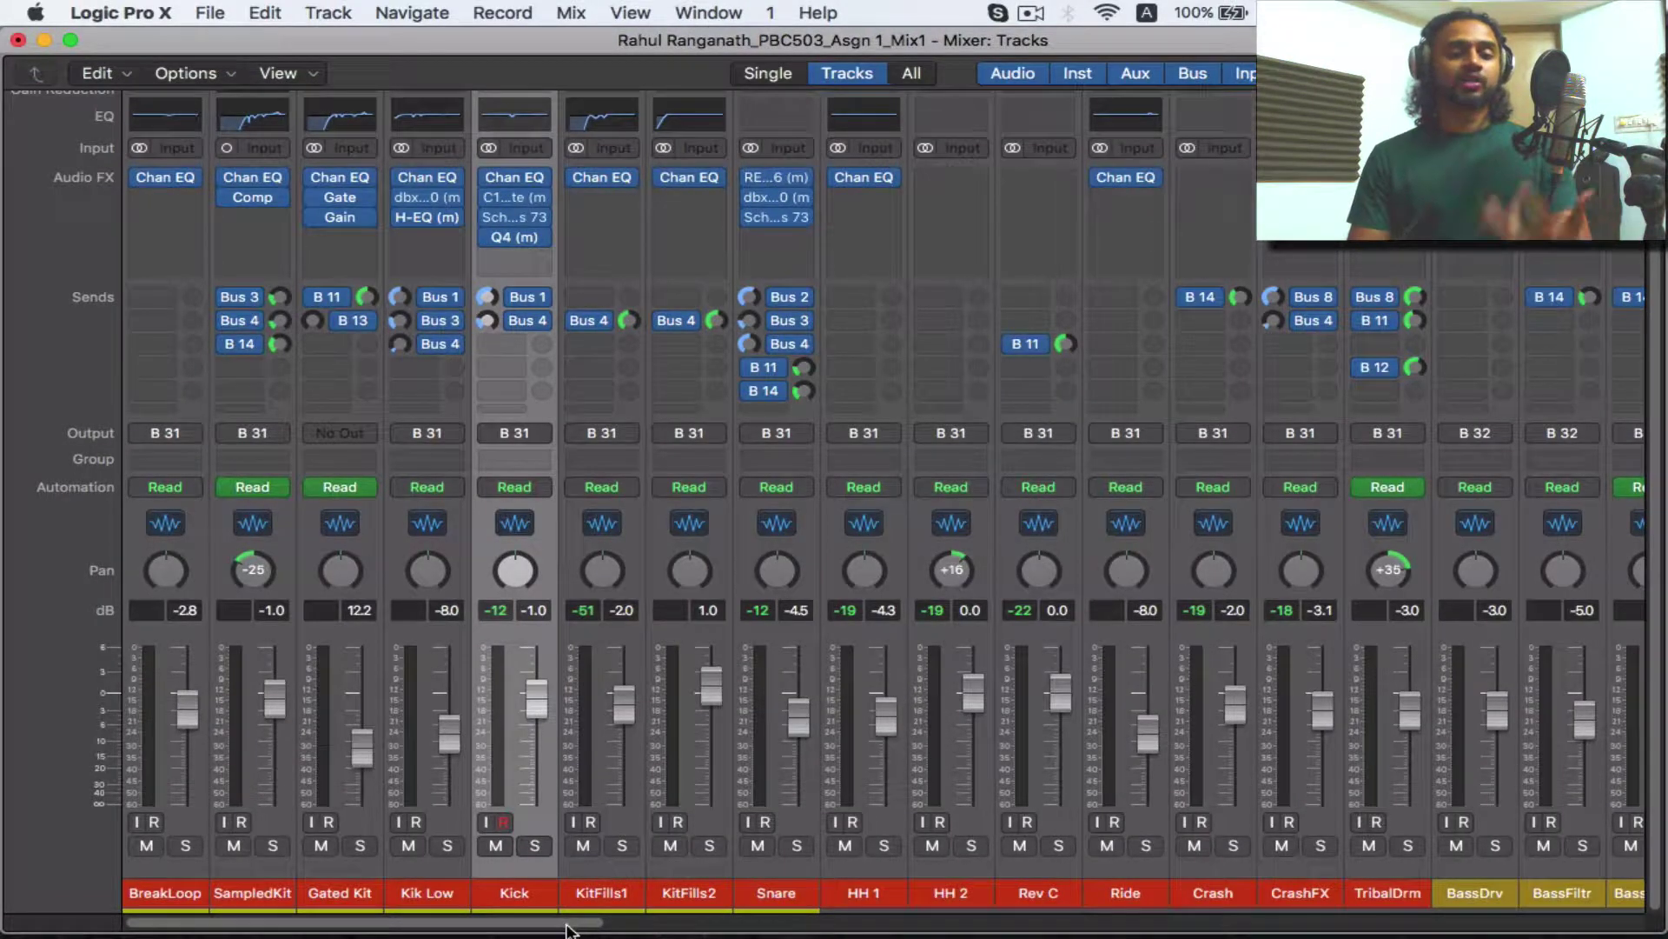
pyautogui.moveTo(565, 924); pyautogui.dragTo(486, 920)
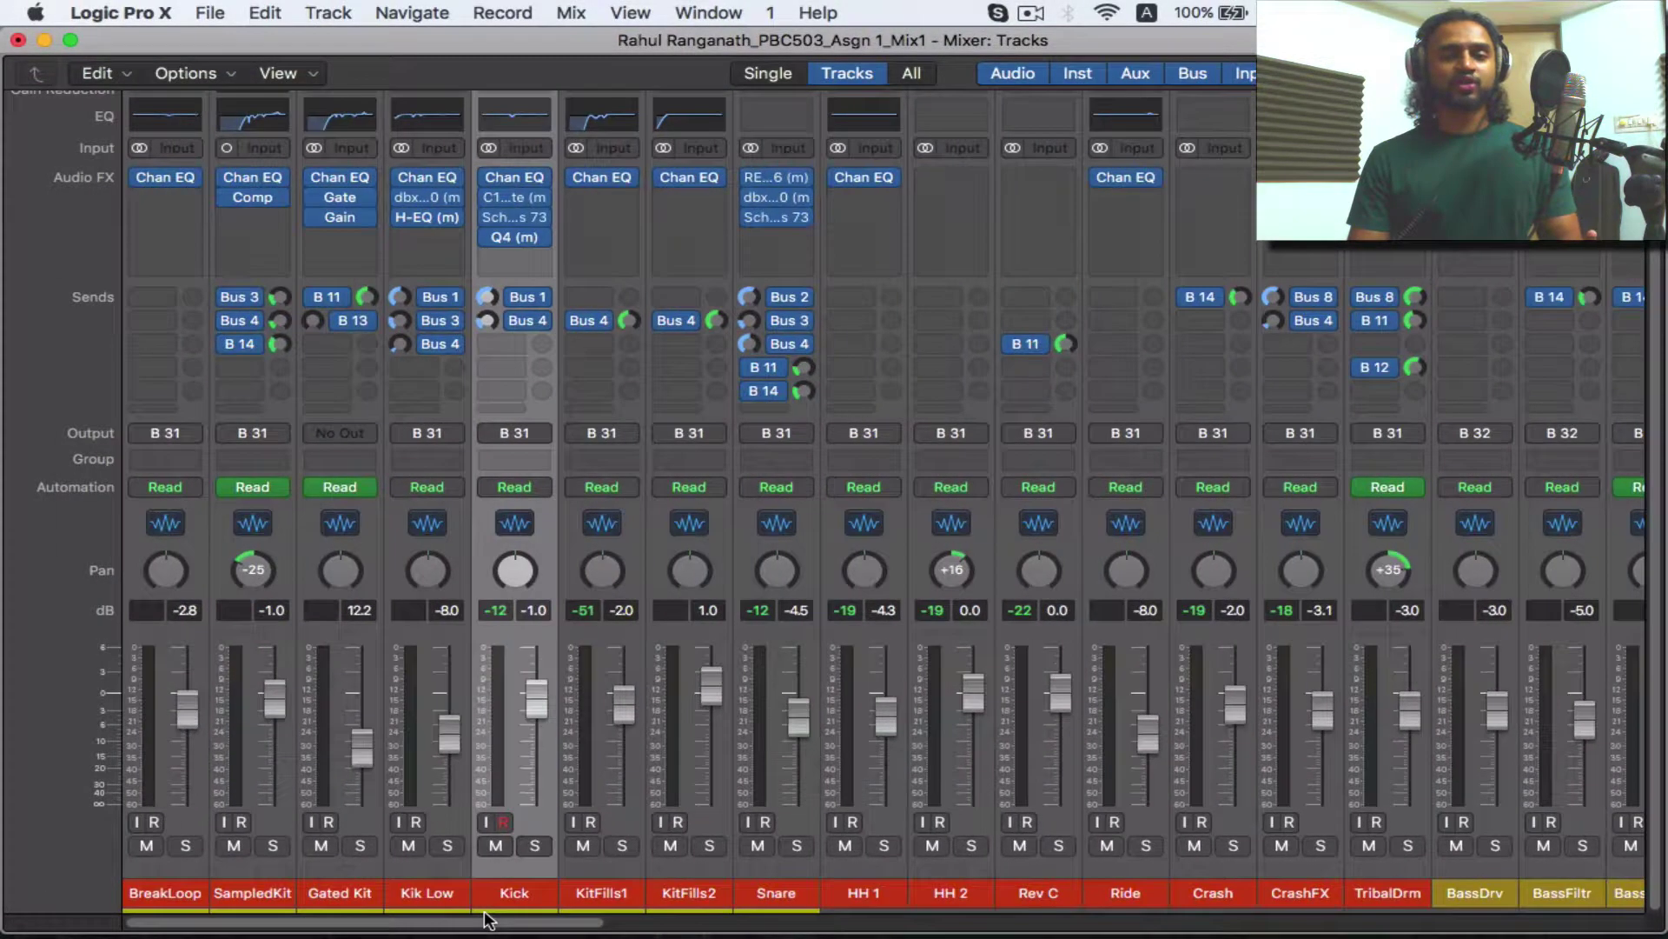
pyautogui.click(535, 847)
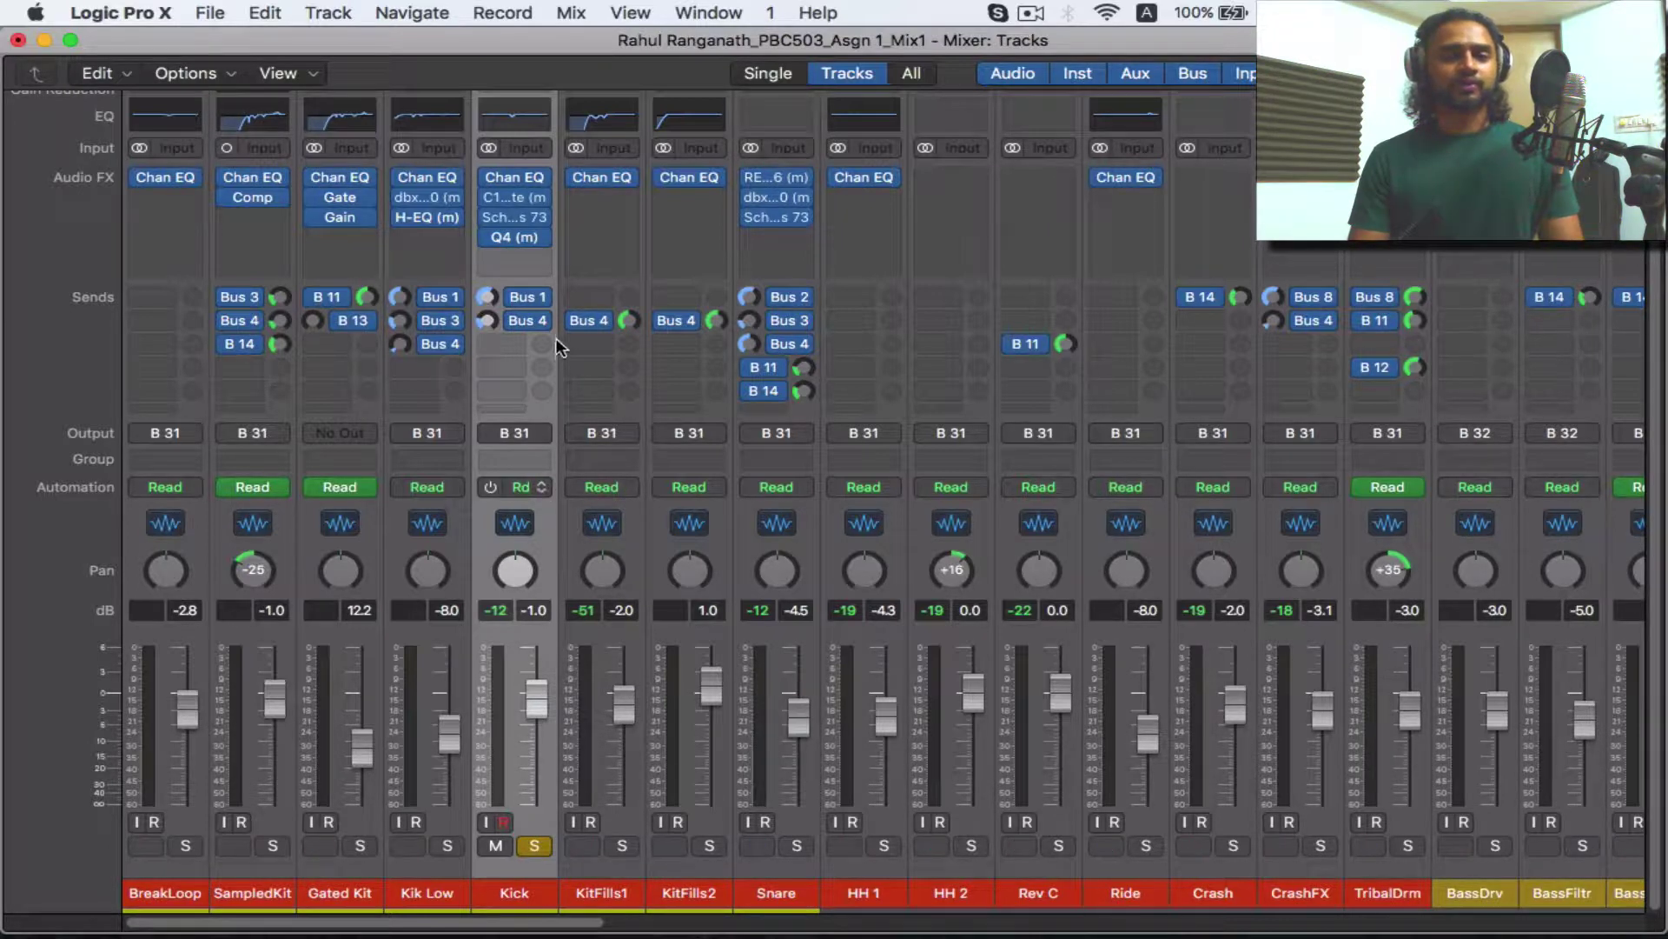
pyautogui.press('space')
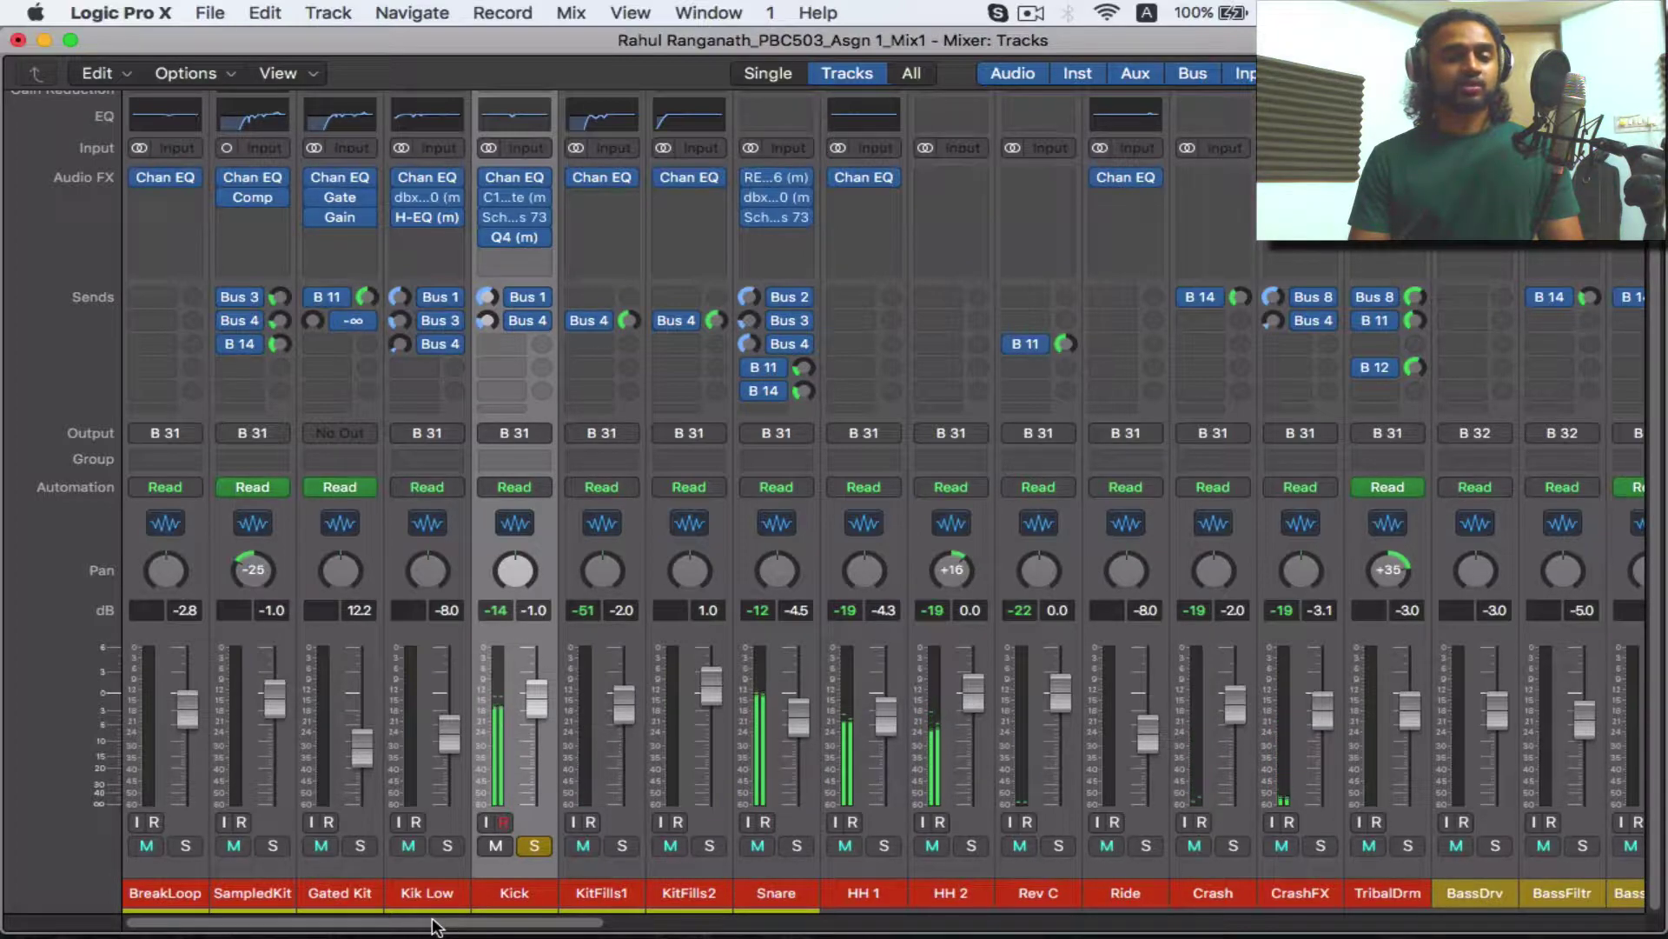
# Mute the Kik TD and Drum Dist aux channels and return to the Kick channel strip
pyautogui.moveTo(453, 923); pyautogui.dragTo(1309, 922)
pyautogui.click(756, 845)
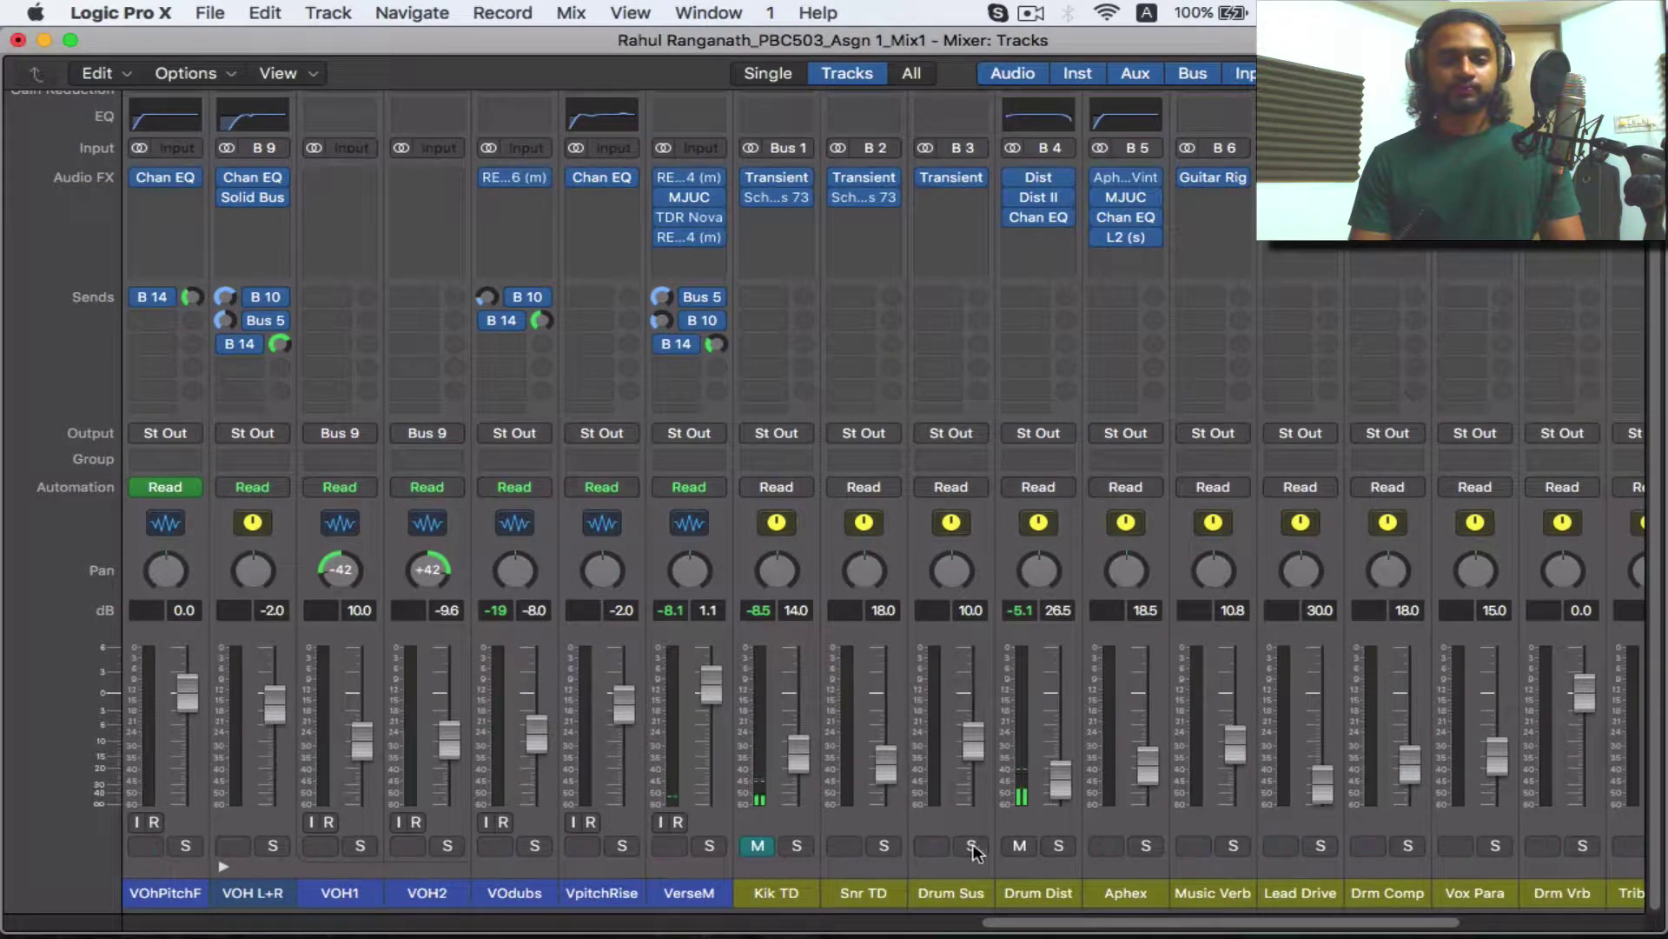
pyautogui.click(1019, 845)
pyautogui.moveTo(1000, 923); pyautogui.dragTo(130, 926)
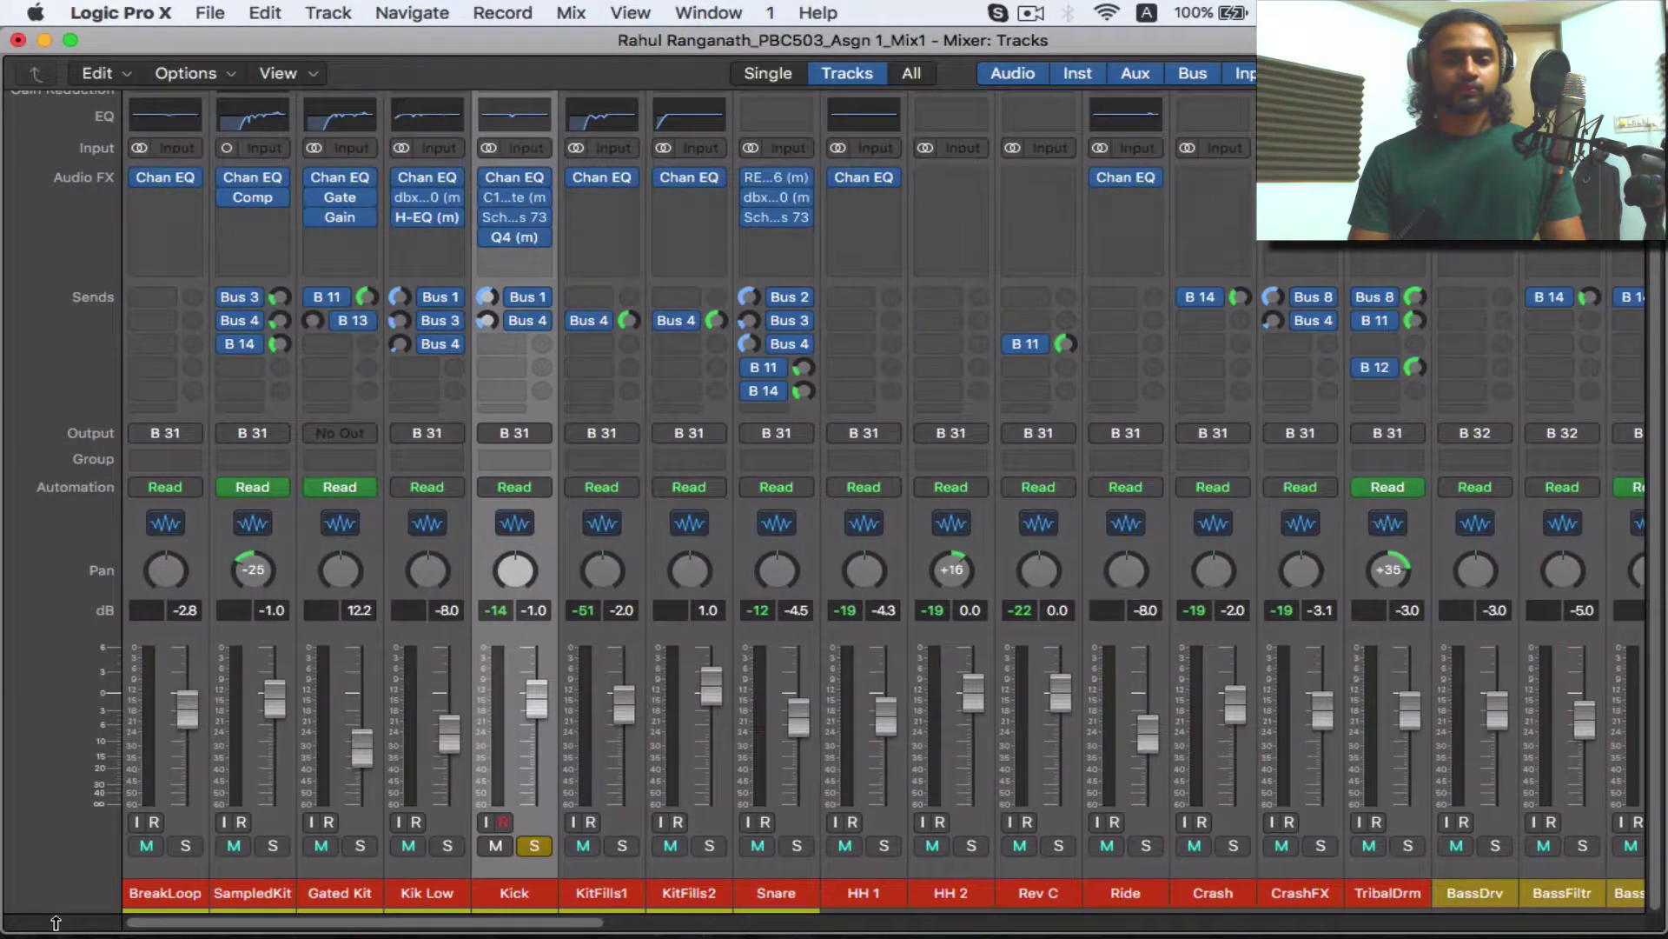
# Bypass all four audio effects on the Kick channel and play the dry kick
pyautogui.click(488, 237)
pyautogui.click(488, 217)
pyautogui.click(489, 197)
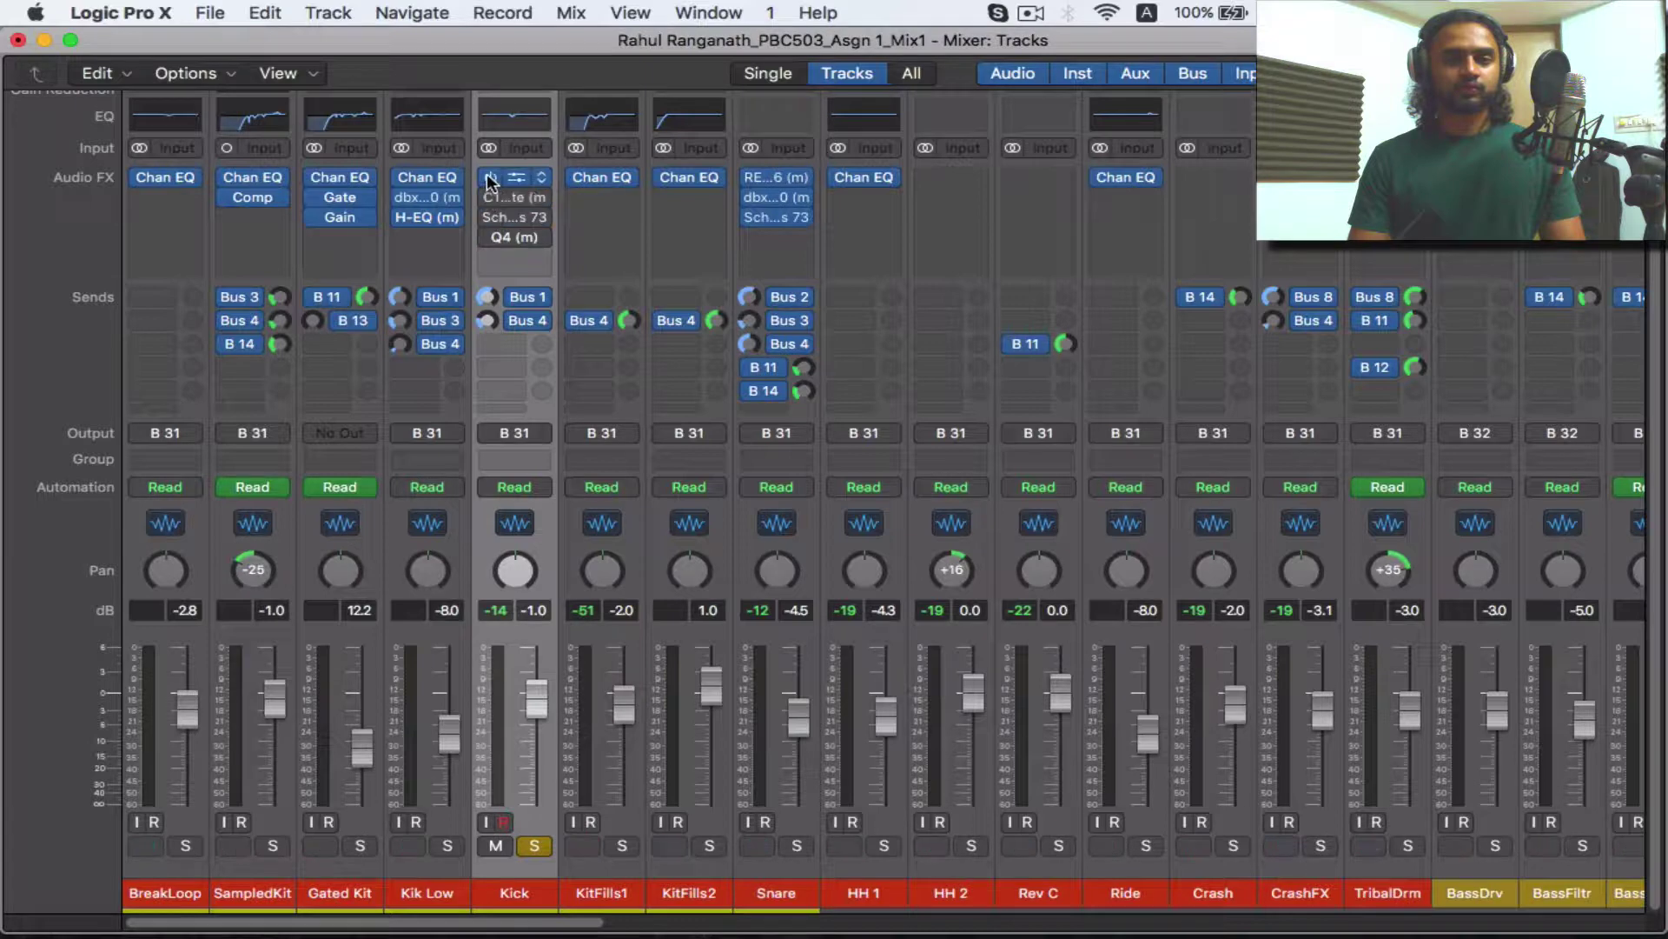
pyautogui.click(489, 177)
pyautogui.press('space')
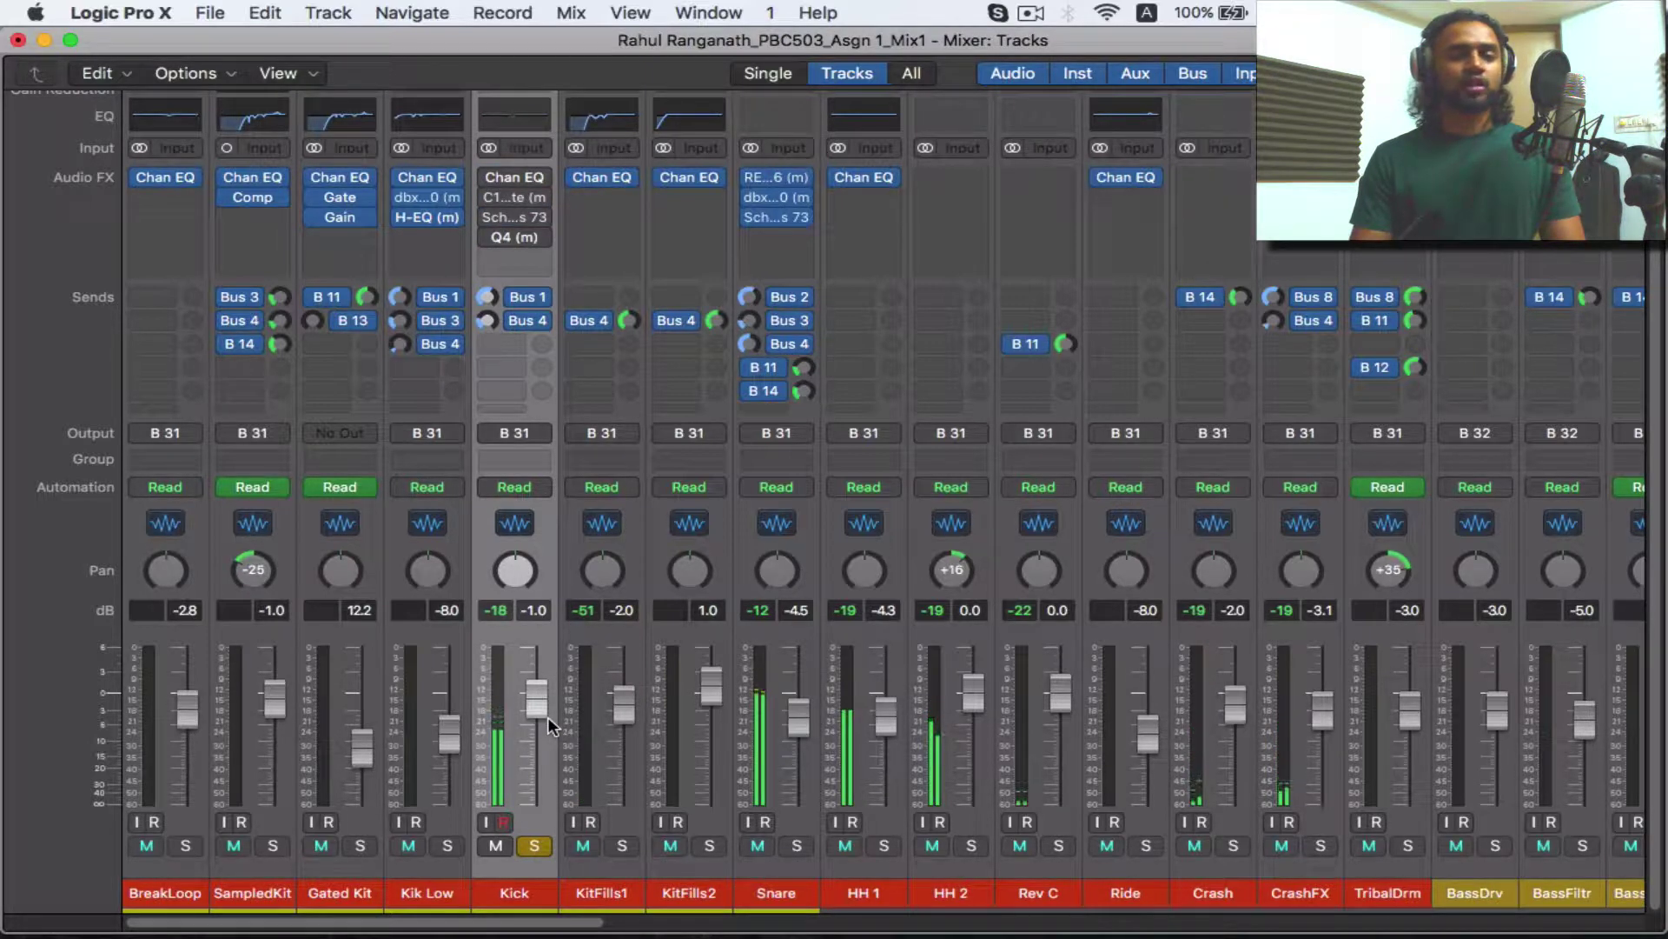
# Re-enable the Kick's Channel EQ with its 500 Hz band at -5.0 dB, and close the plug-in window
pyautogui.click(516, 180)
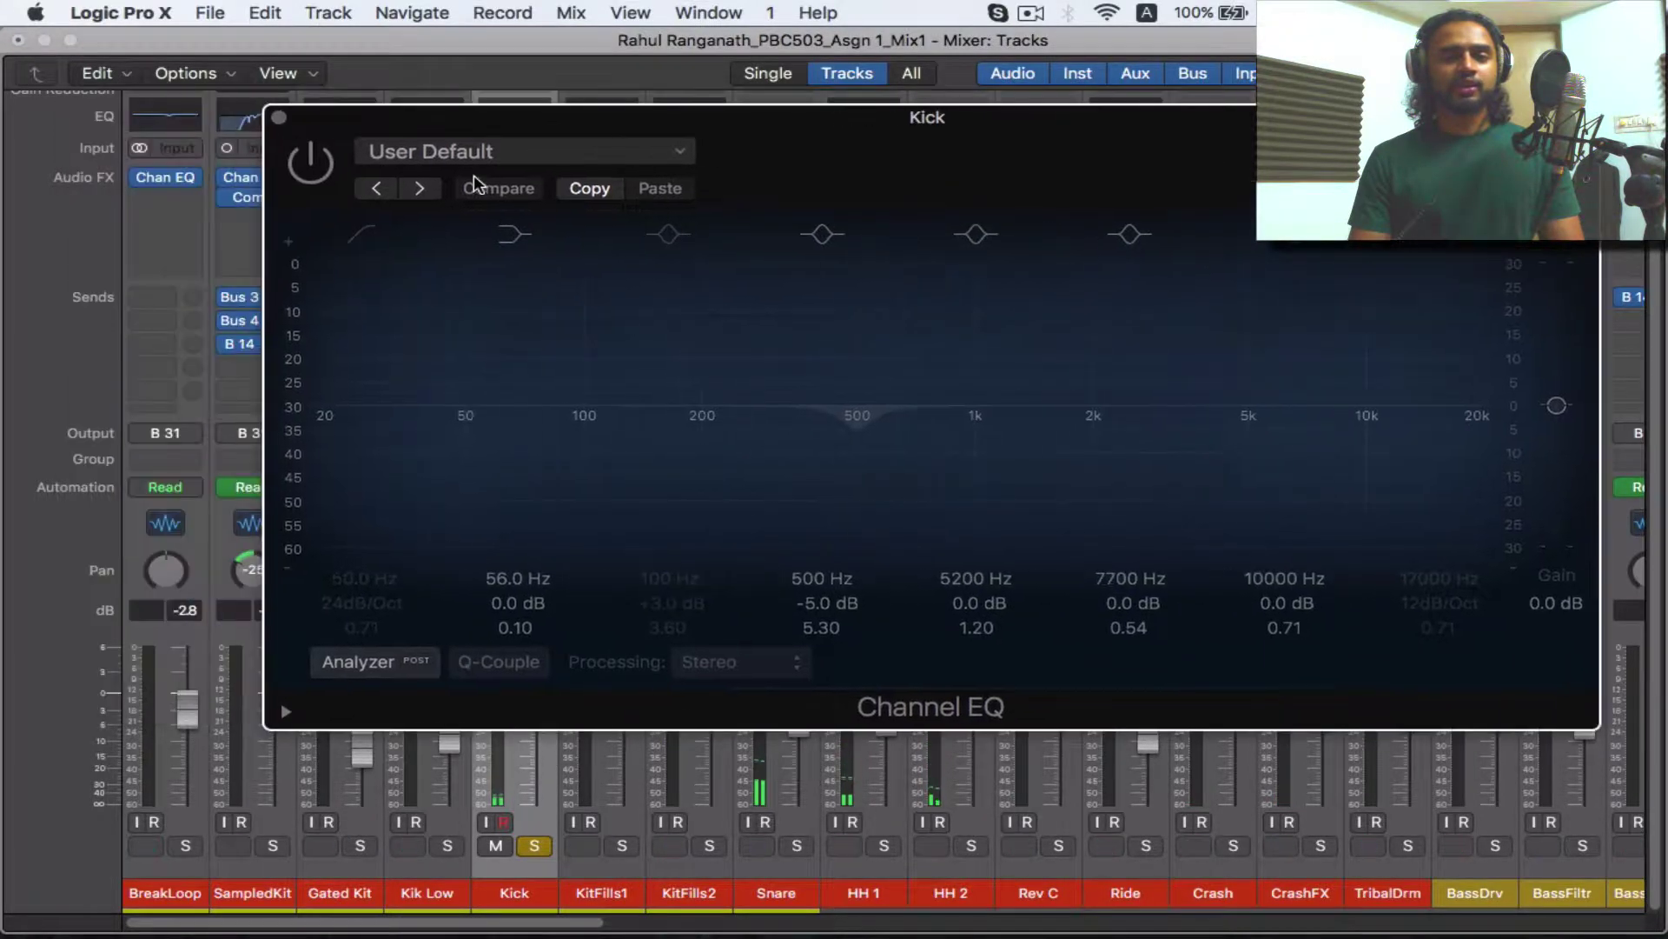
pyautogui.click(310, 177)
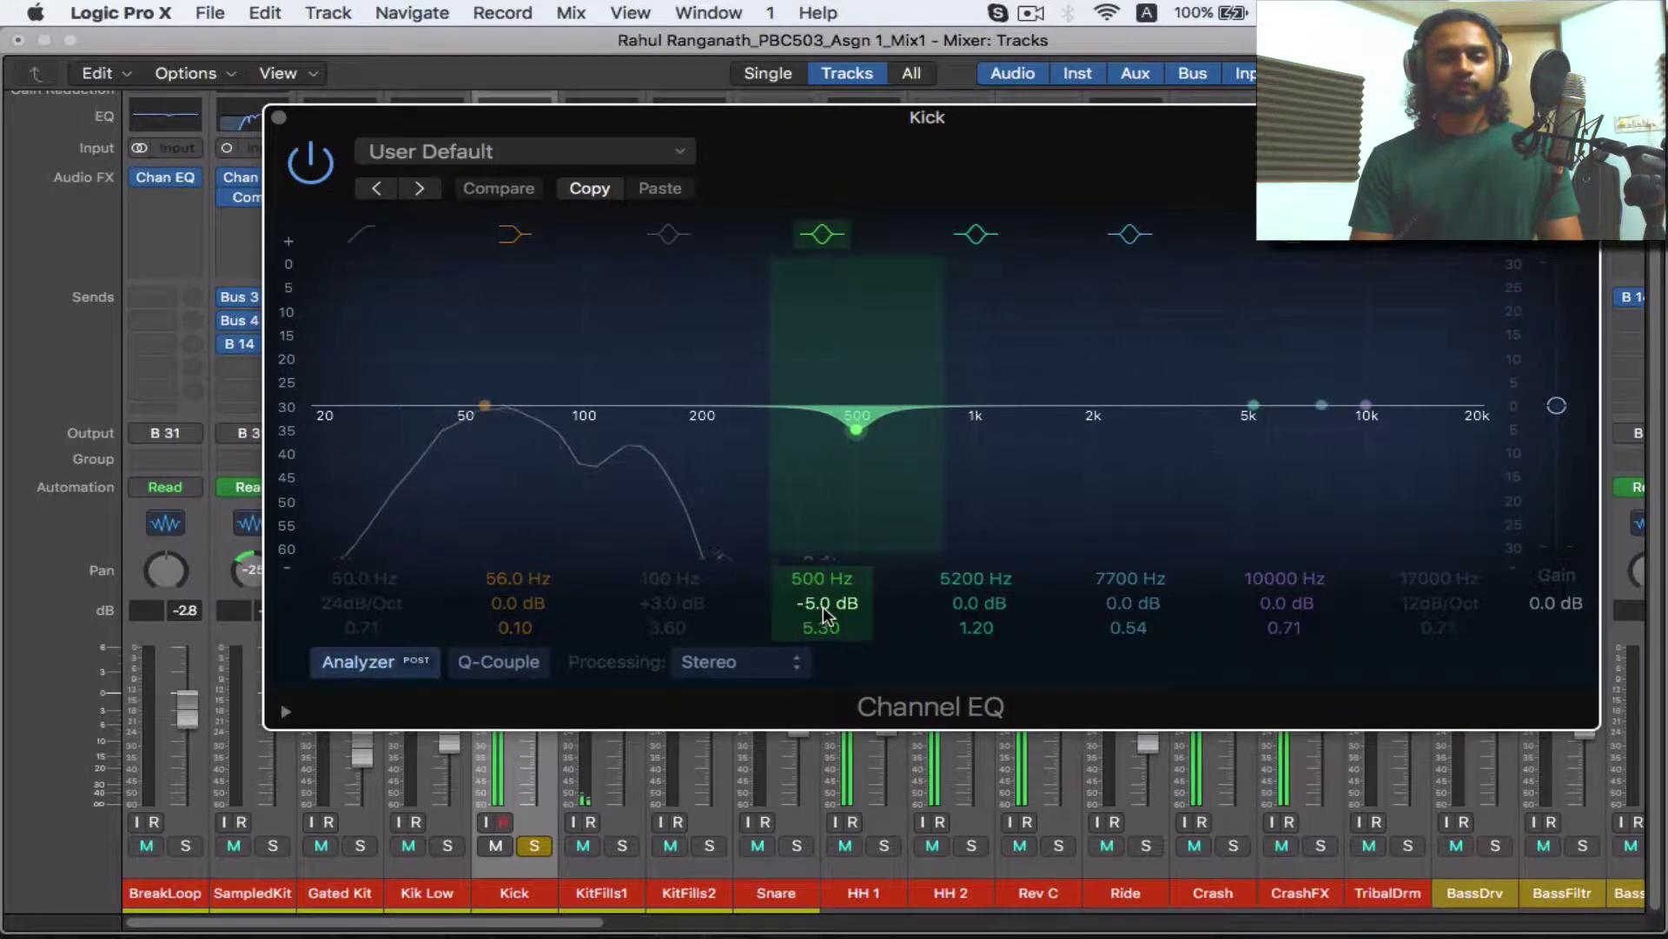
pyautogui.moveTo(822, 606); pyautogui.dragTo(824, 569)
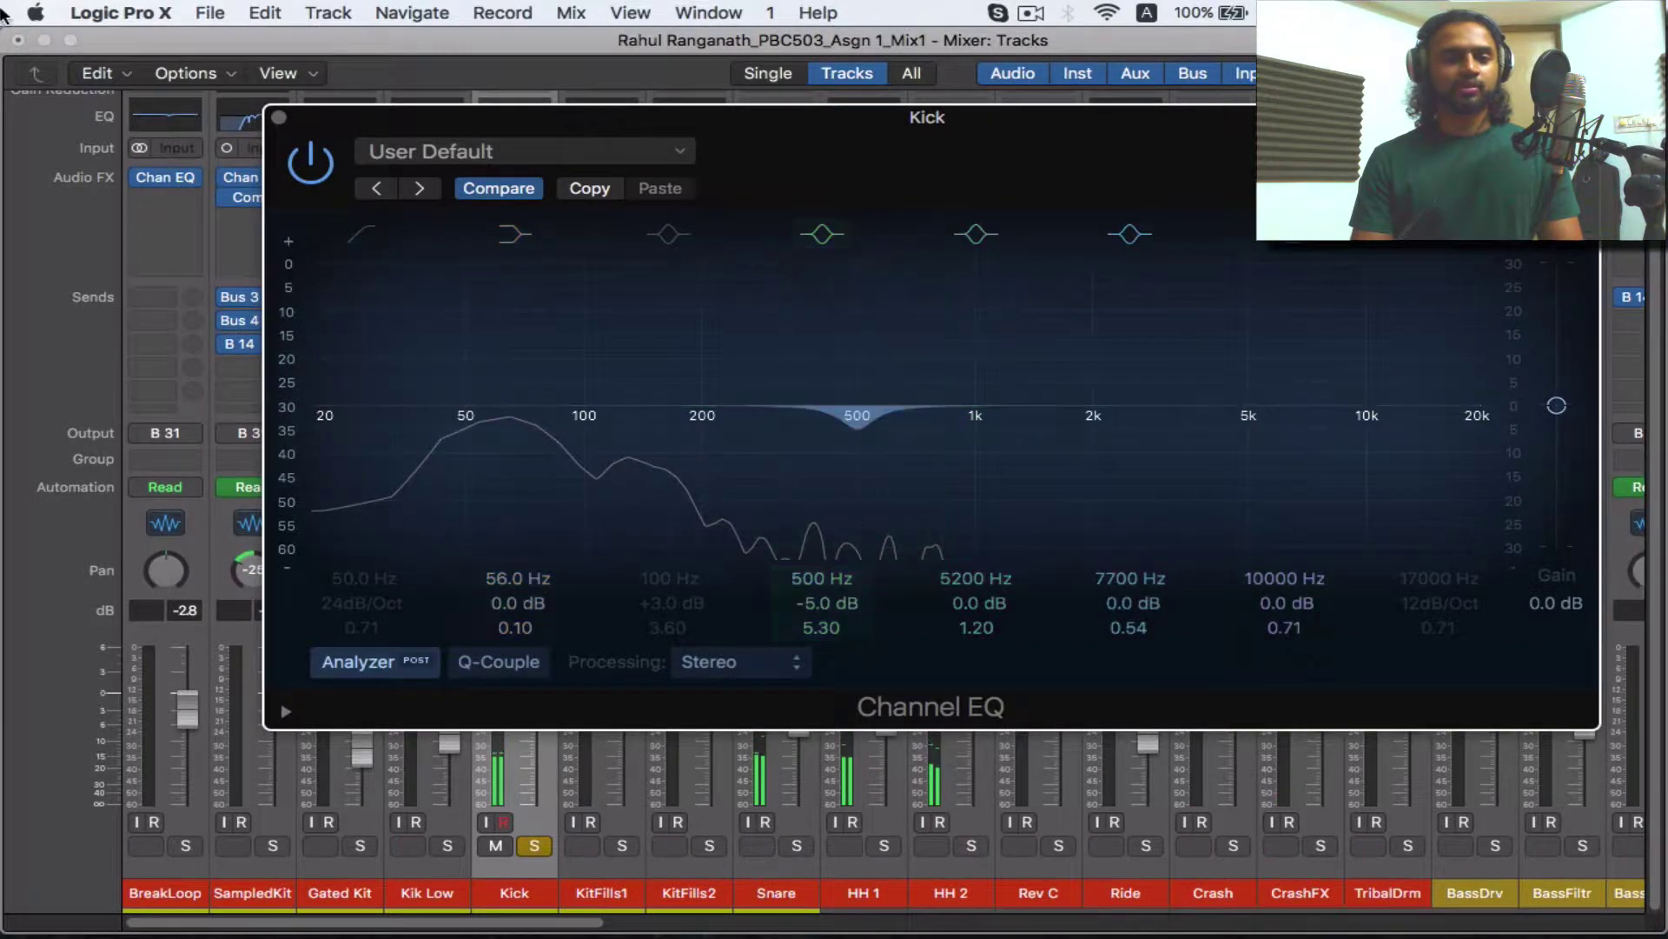
pyautogui.hotkey('ctrl', 'Up')
pyautogui.click(396, 309)
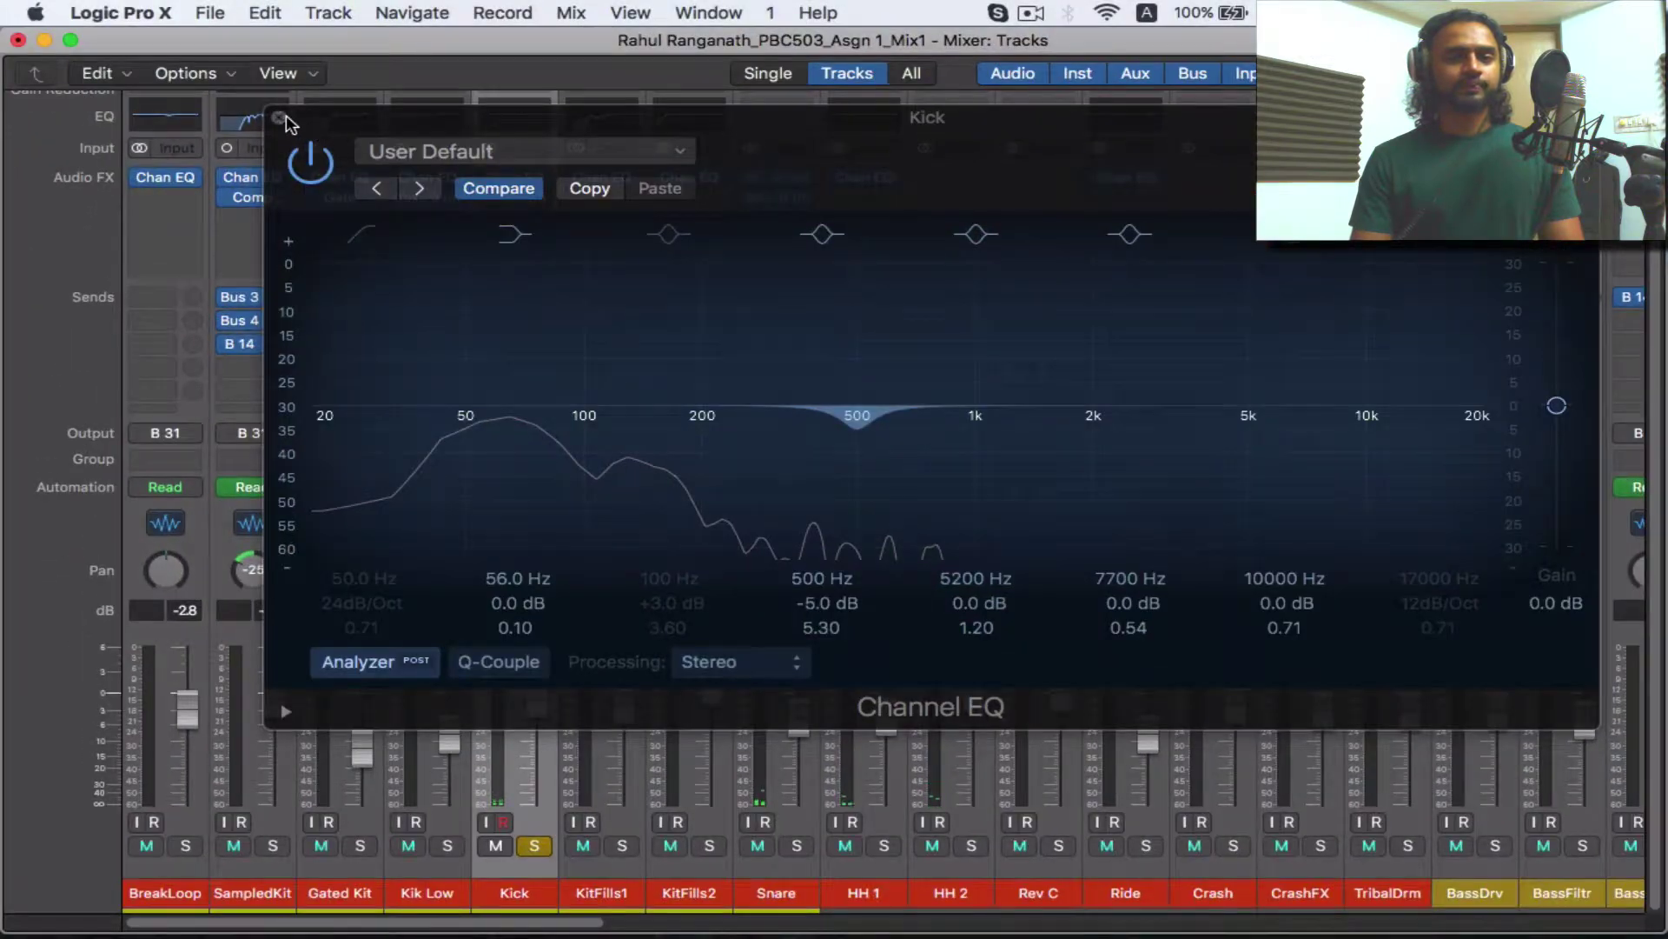
pyautogui.click(280, 120)
# Re-enable the C1 gate on the Kick channel, review its gate settings, and close the plug-in window
pyautogui.moveTo(516, 202)
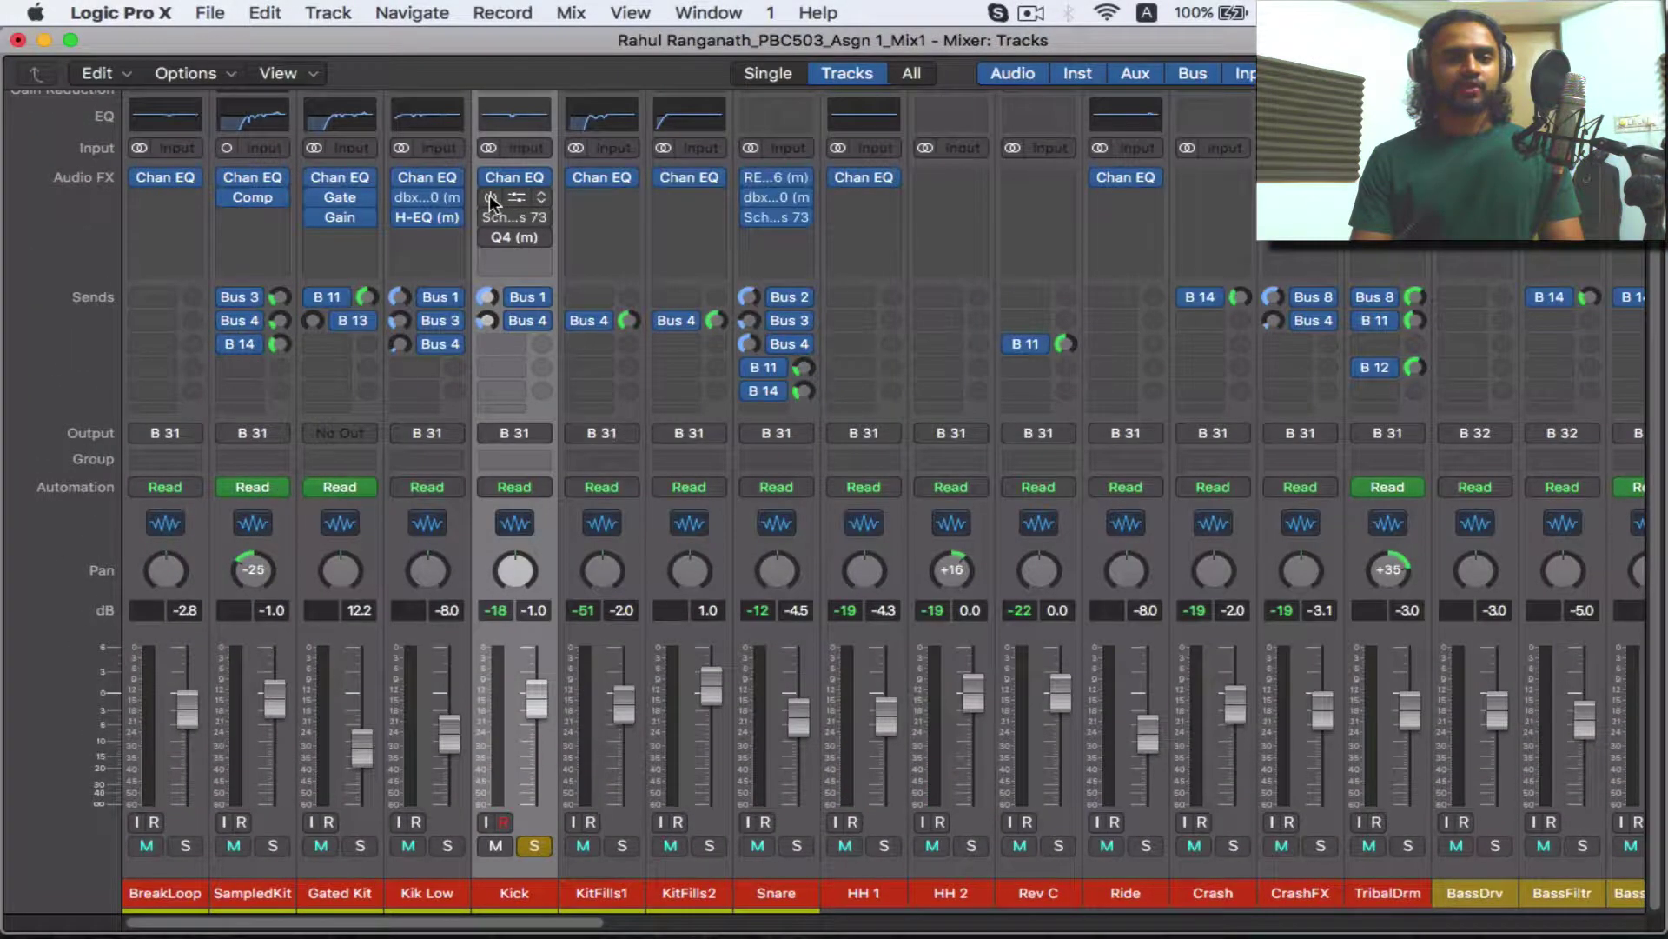
pyautogui.click(514, 198)
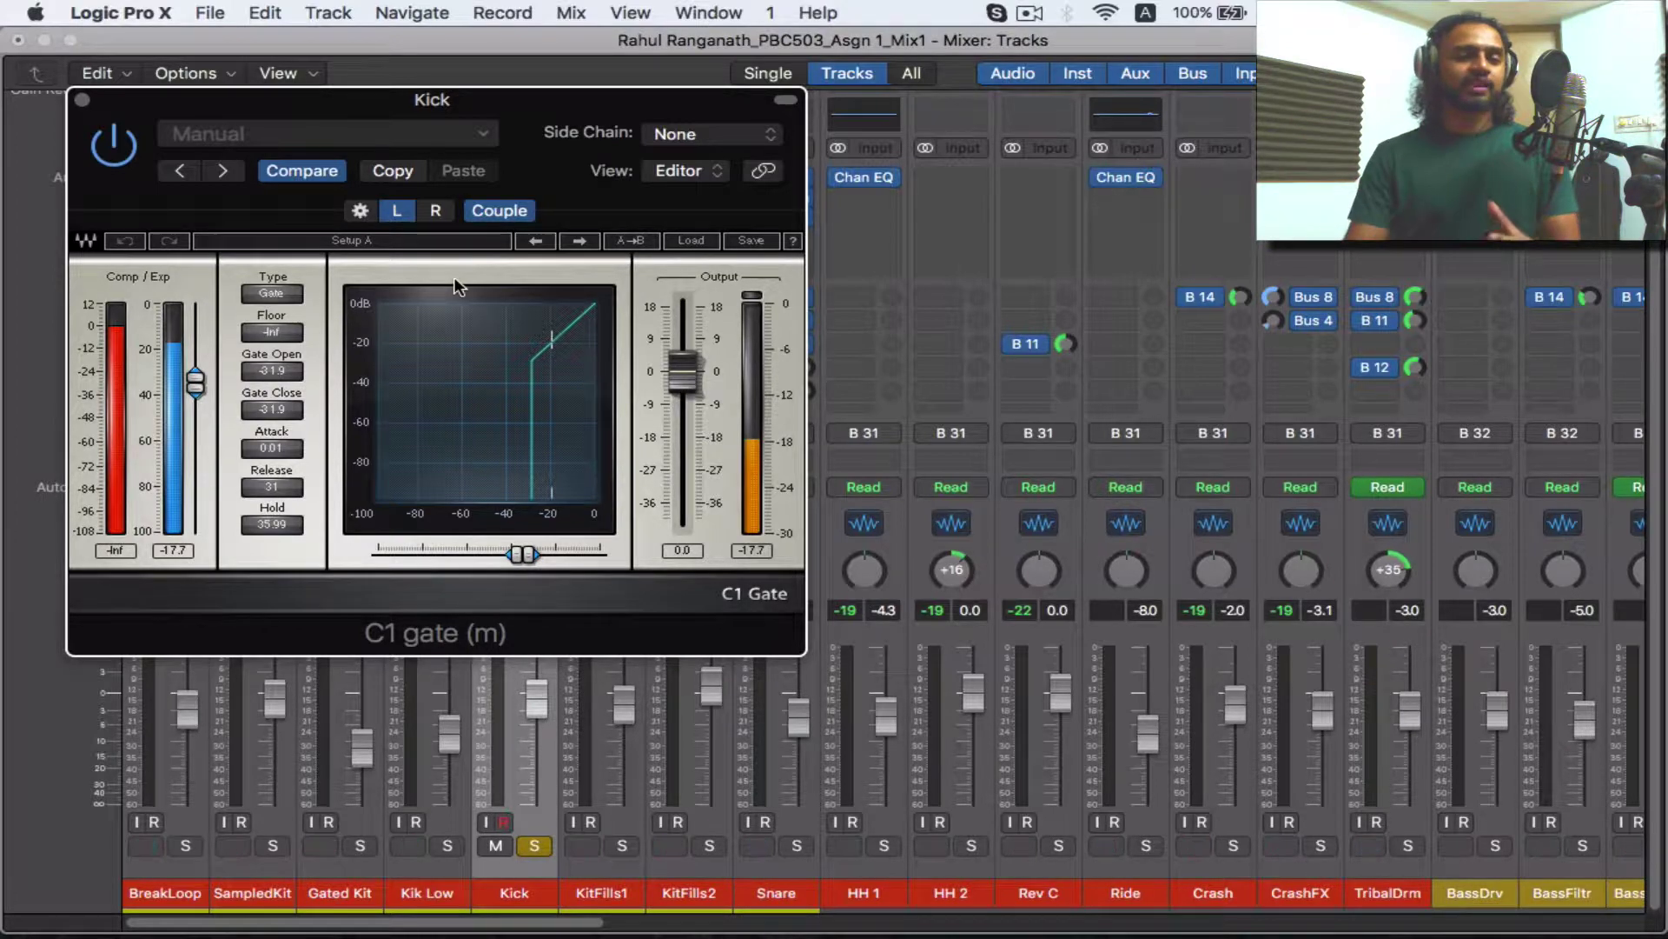
pyautogui.click(80, 100)
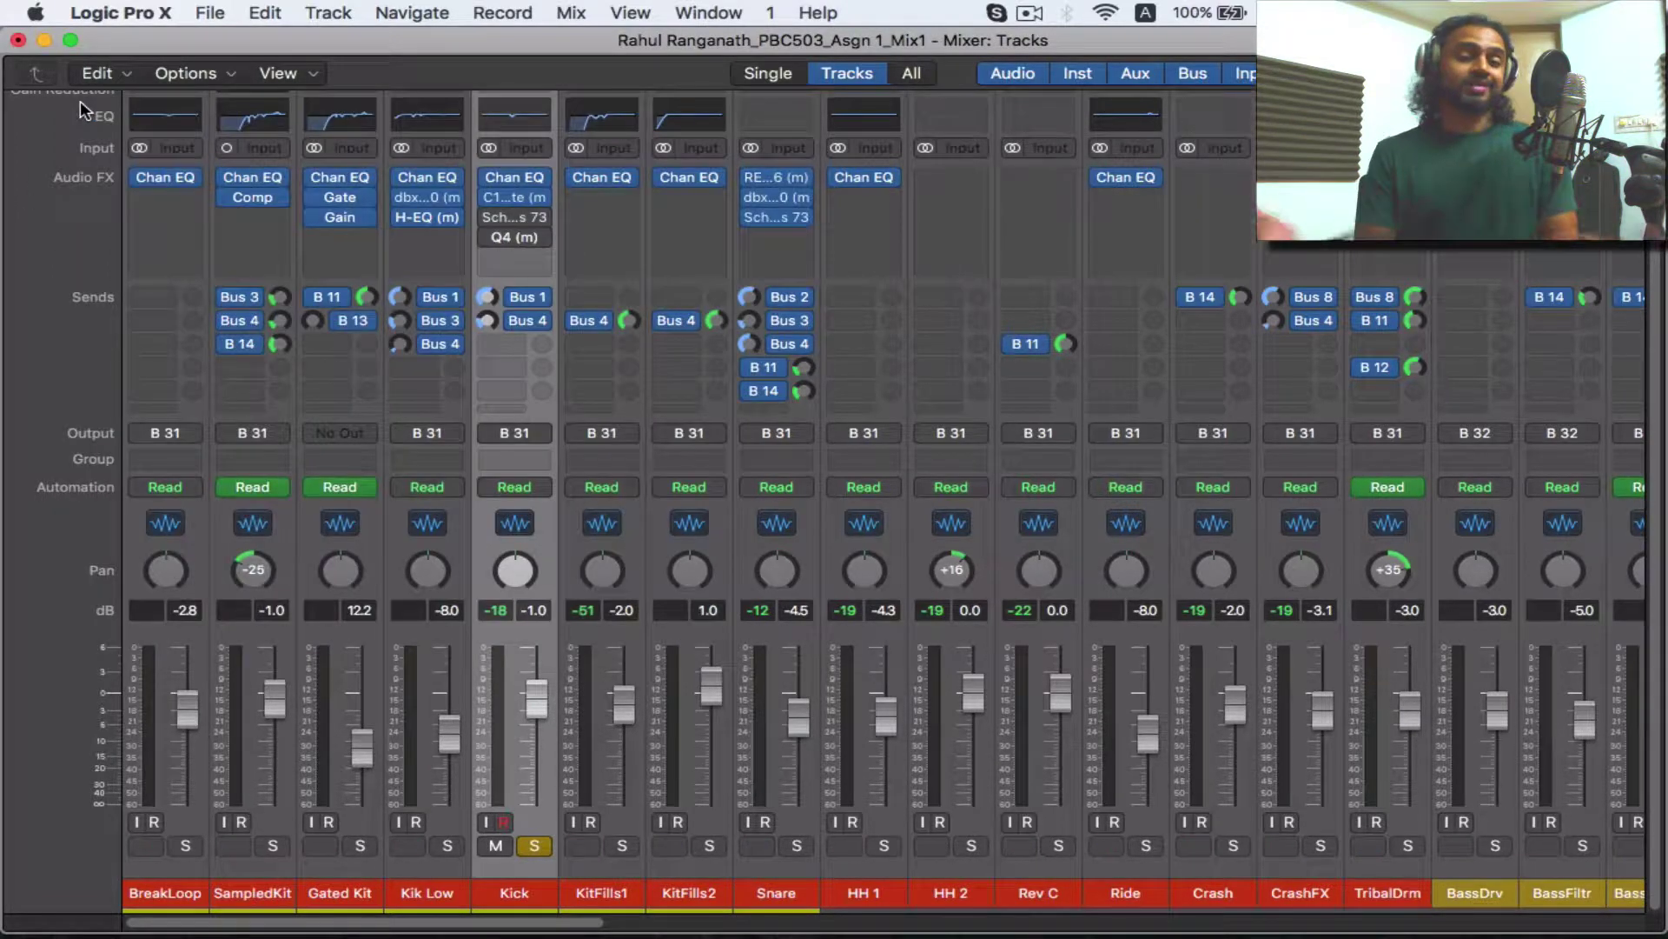
# Re-enable the Kick's Scheps 73, compare it with its bypassed sound during playback, and close it
pyautogui.click(514, 216)
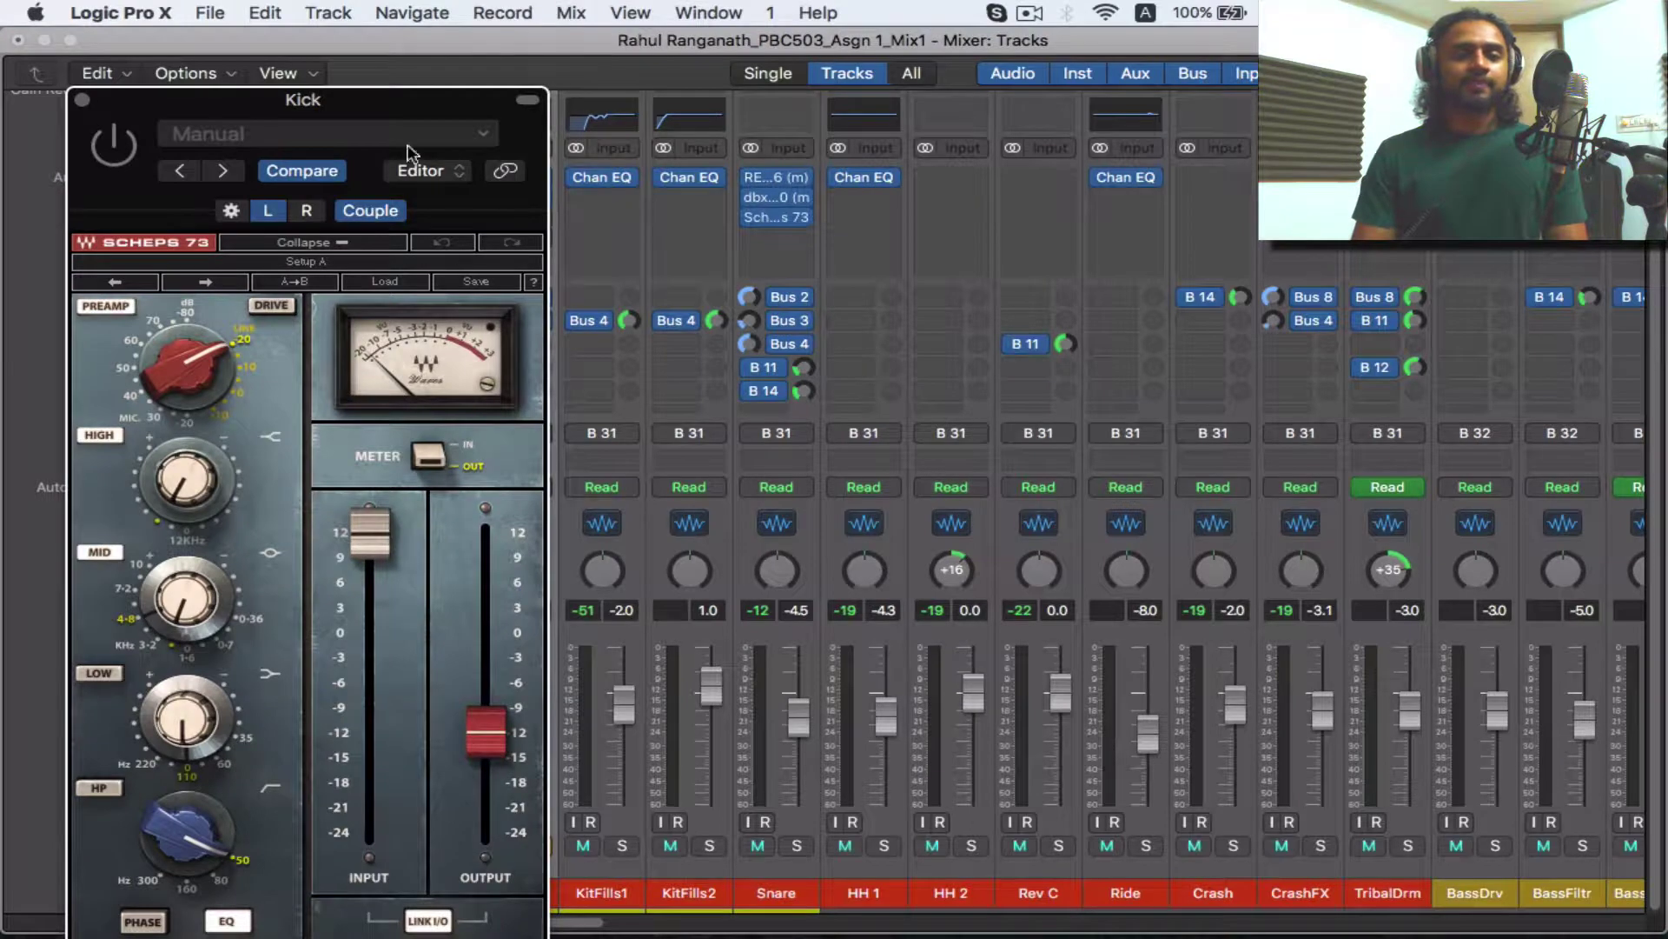
pyautogui.moveTo(420, 104); pyautogui.dragTo(981, 47)
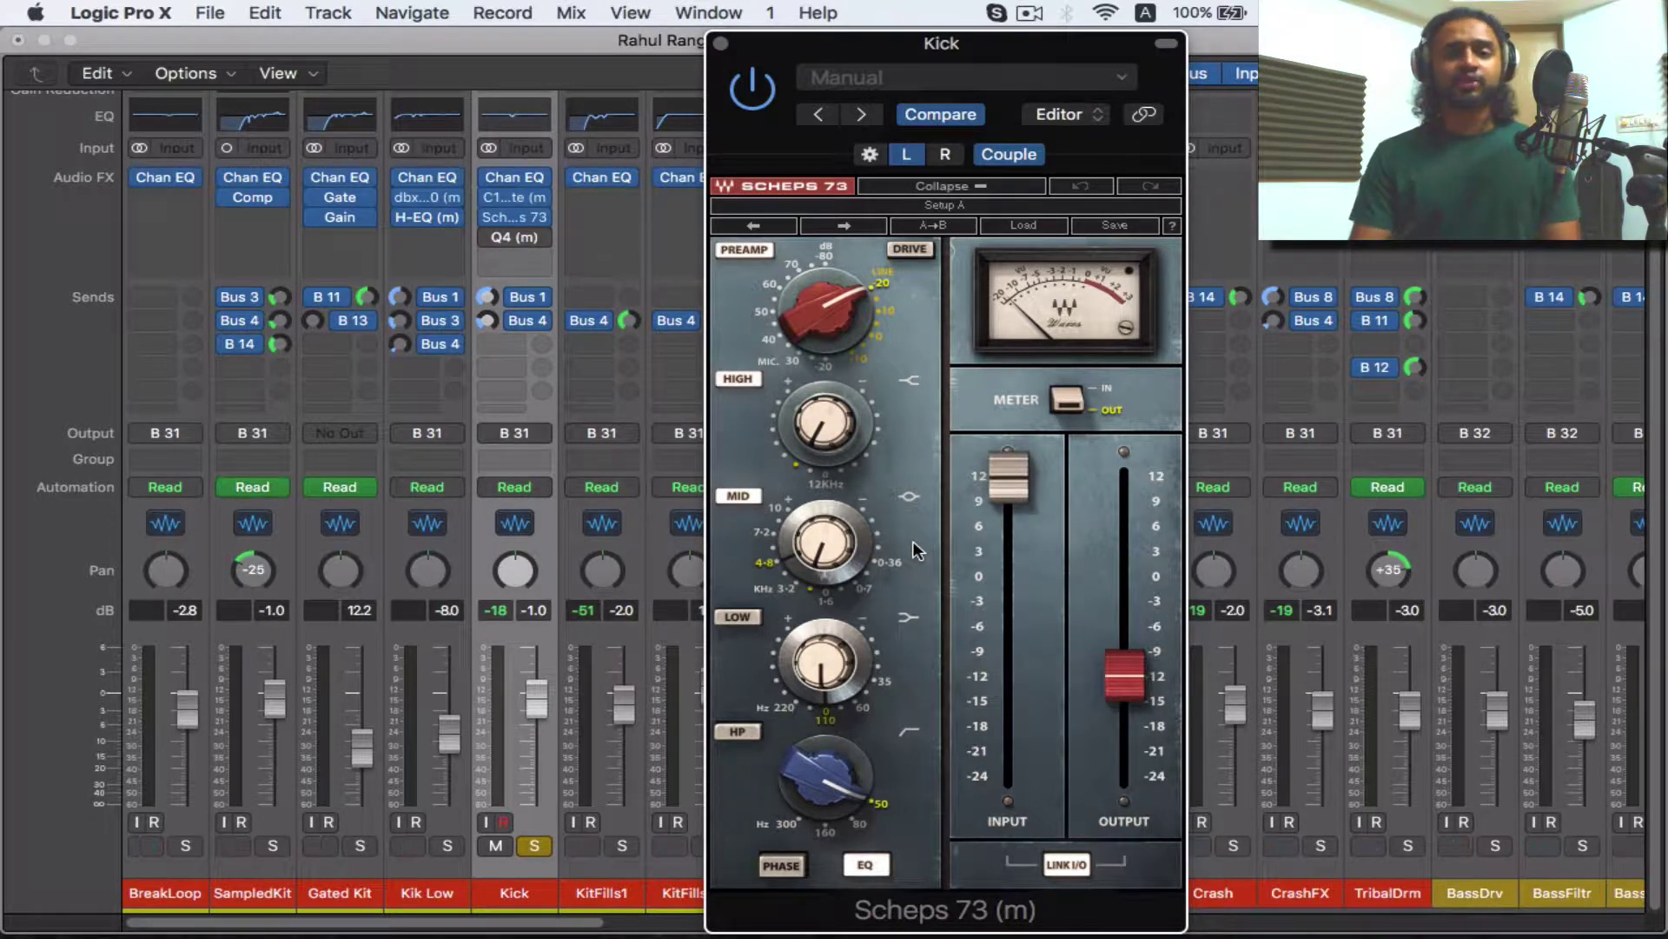
pyautogui.press('space')
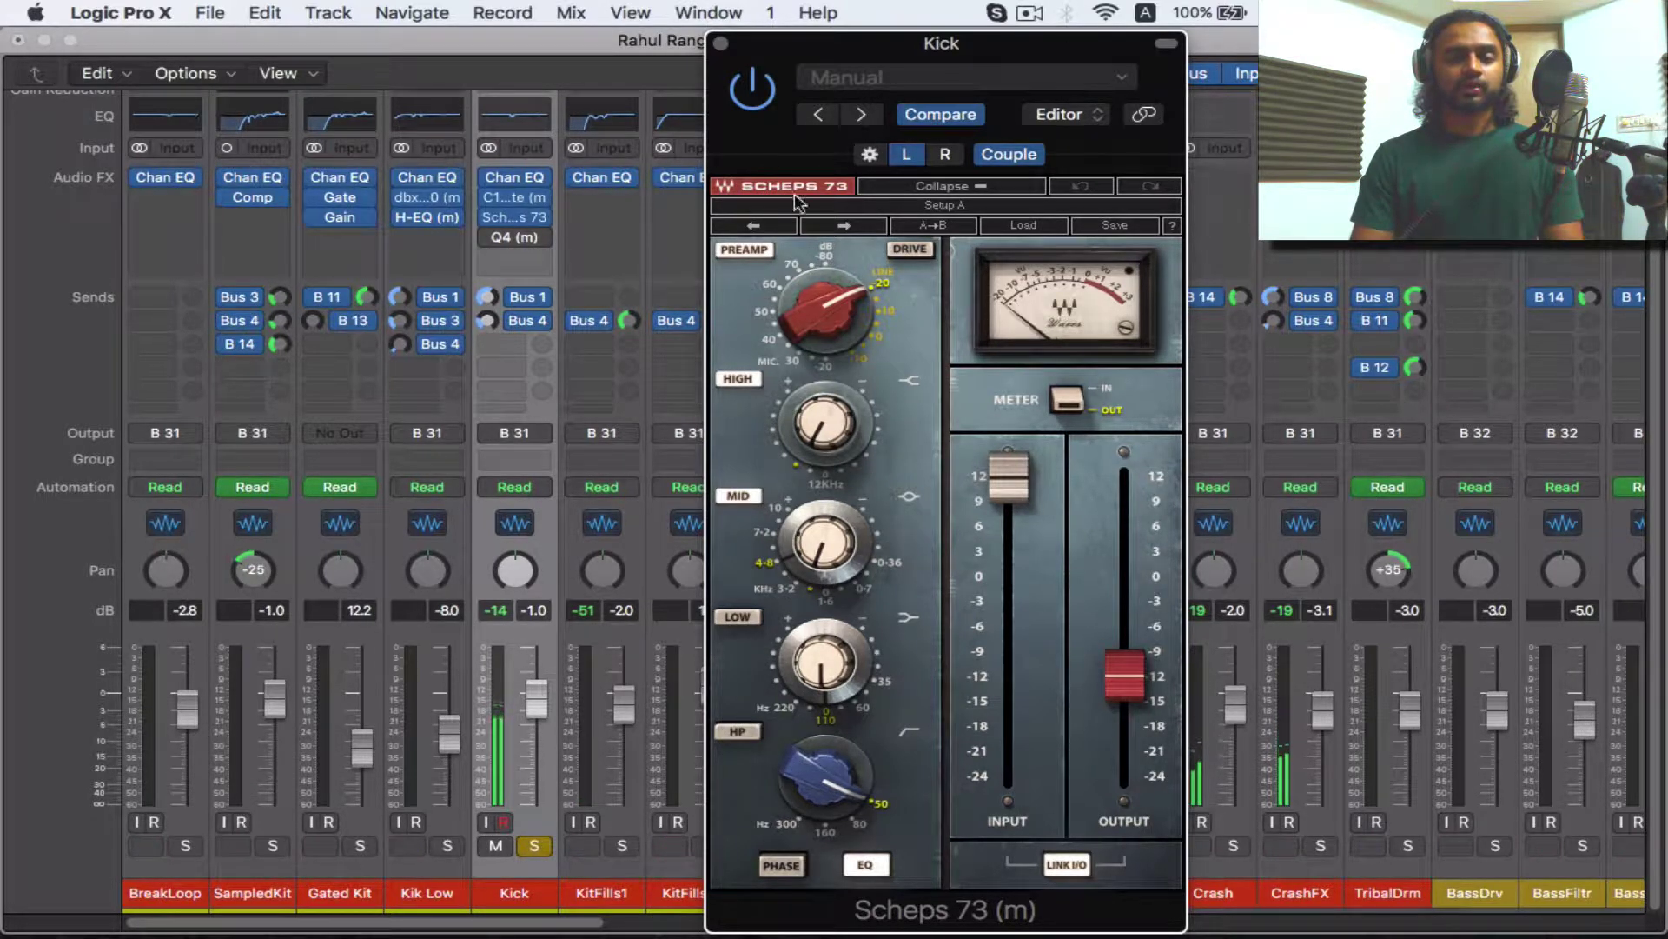
pyautogui.click(762, 102)
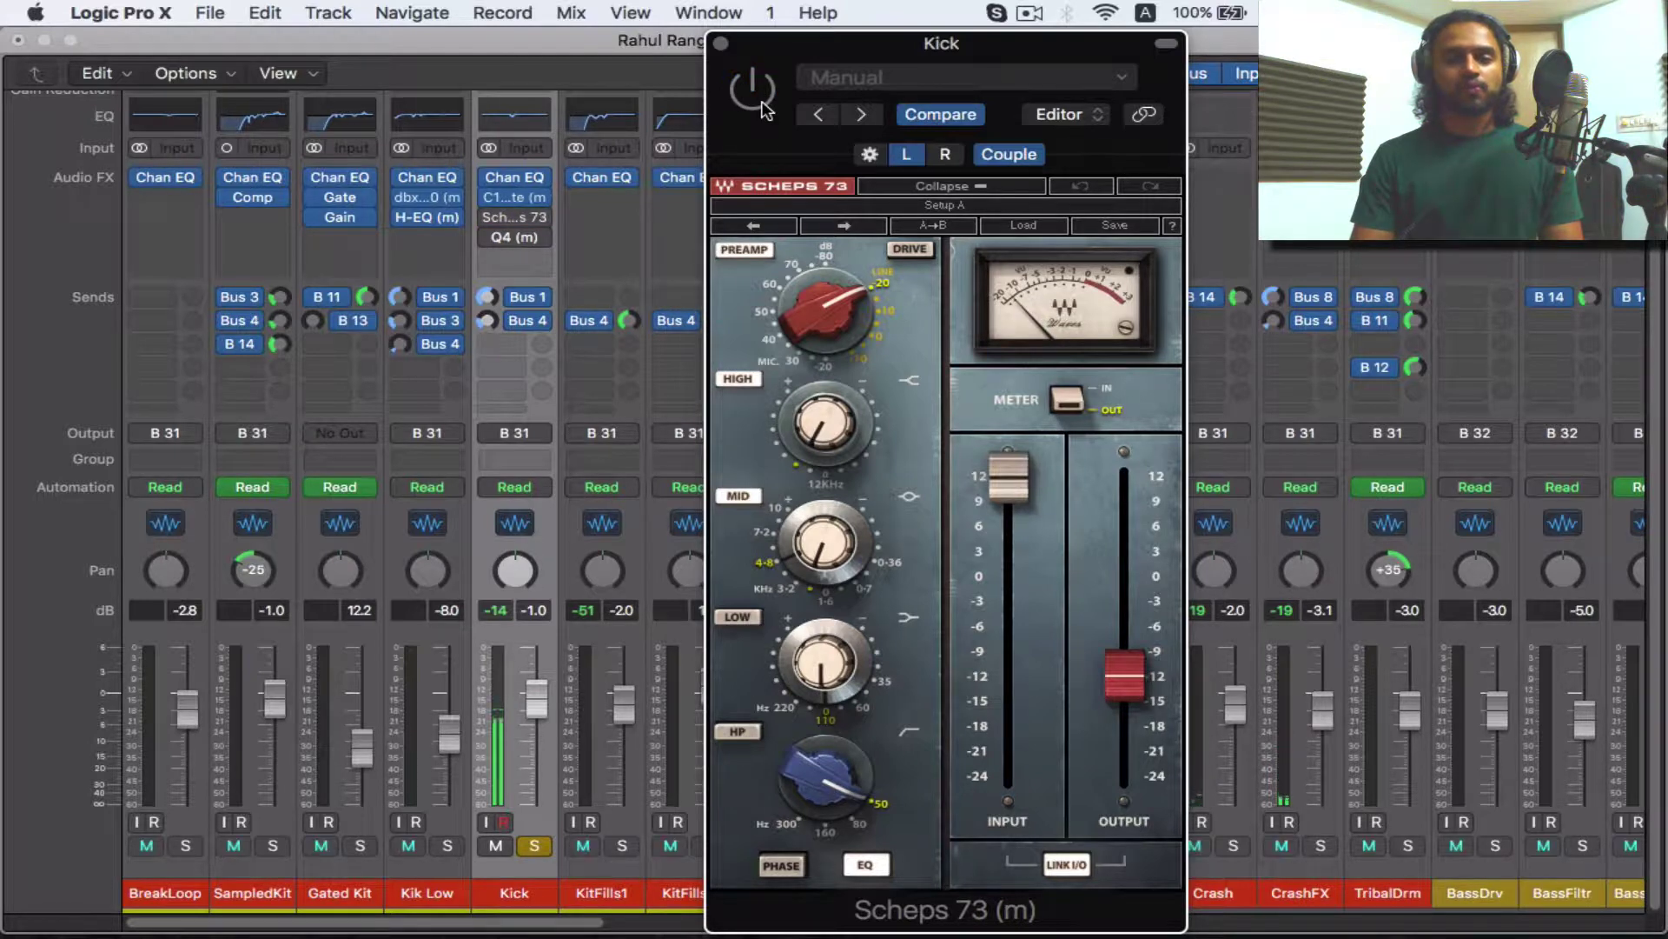
pyautogui.moveTo(738, 167); pyautogui.dragTo(697, 167)
pyautogui.moveTo(983, 484)
pyautogui.mouseDown()
pyautogui.moveTo(983, 596)
pyautogui.moveTo(983, 484)
pyautogui.mouseUp()
pyautogui.click(681, 42)
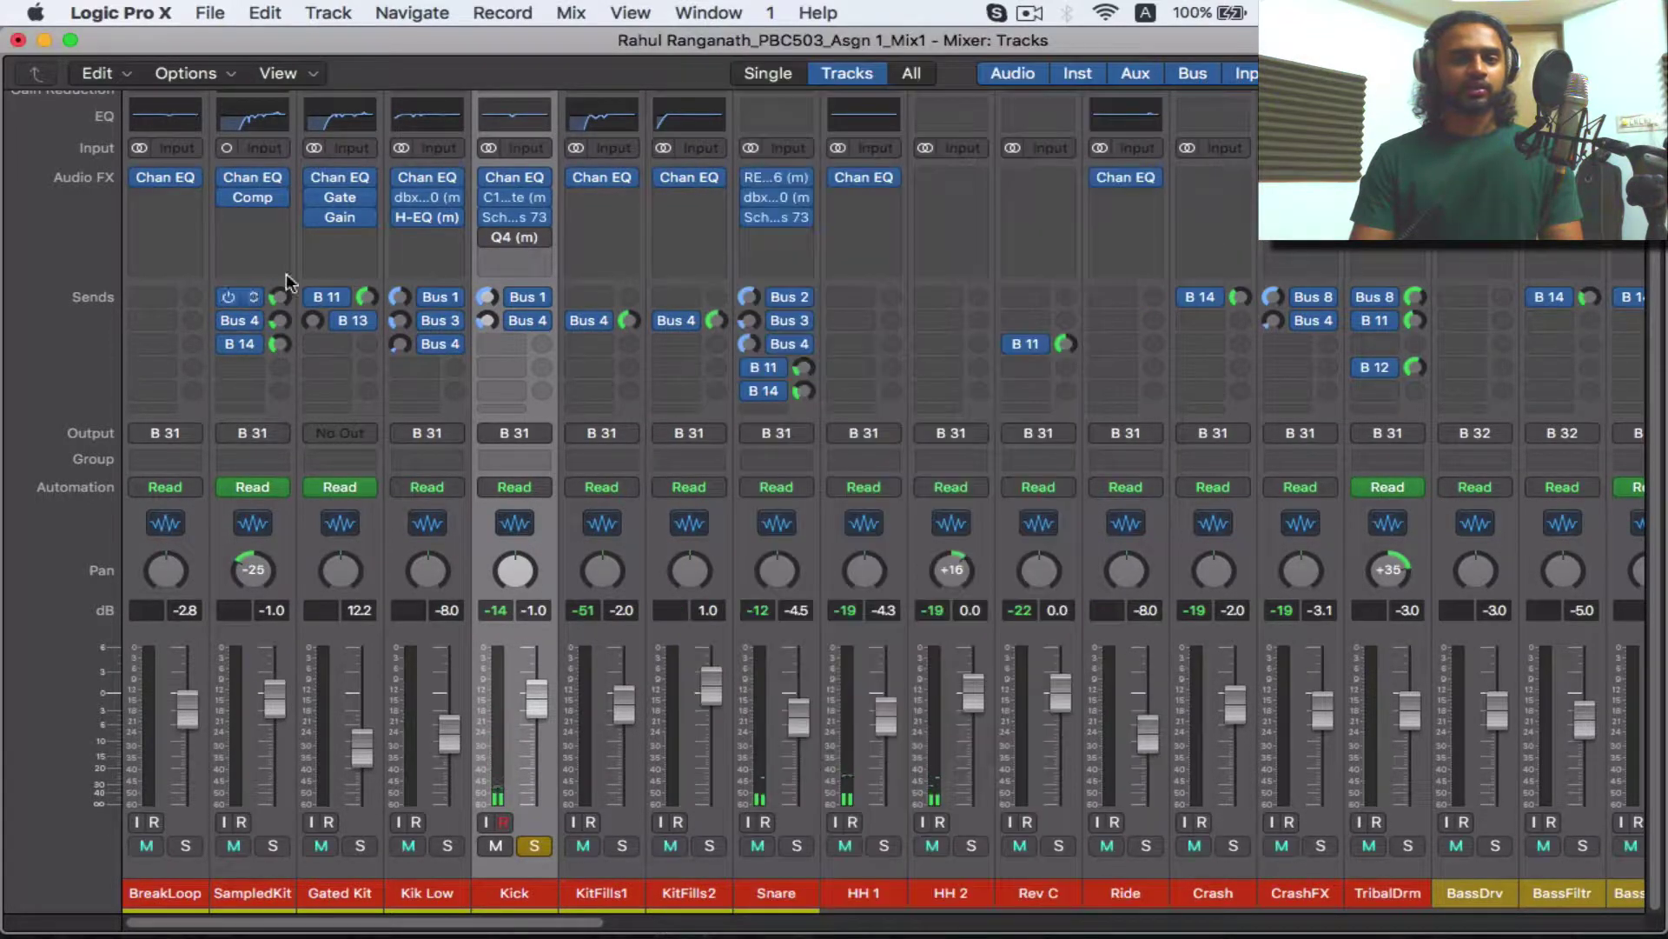
# Re-enable the Kick's Q4 equalizer, compare it switched on and off during playback, and close it
pyautogui.click(516, 237)
pyautogui.moveTo(88, 160); pyautogui.dragTo(839, 208)
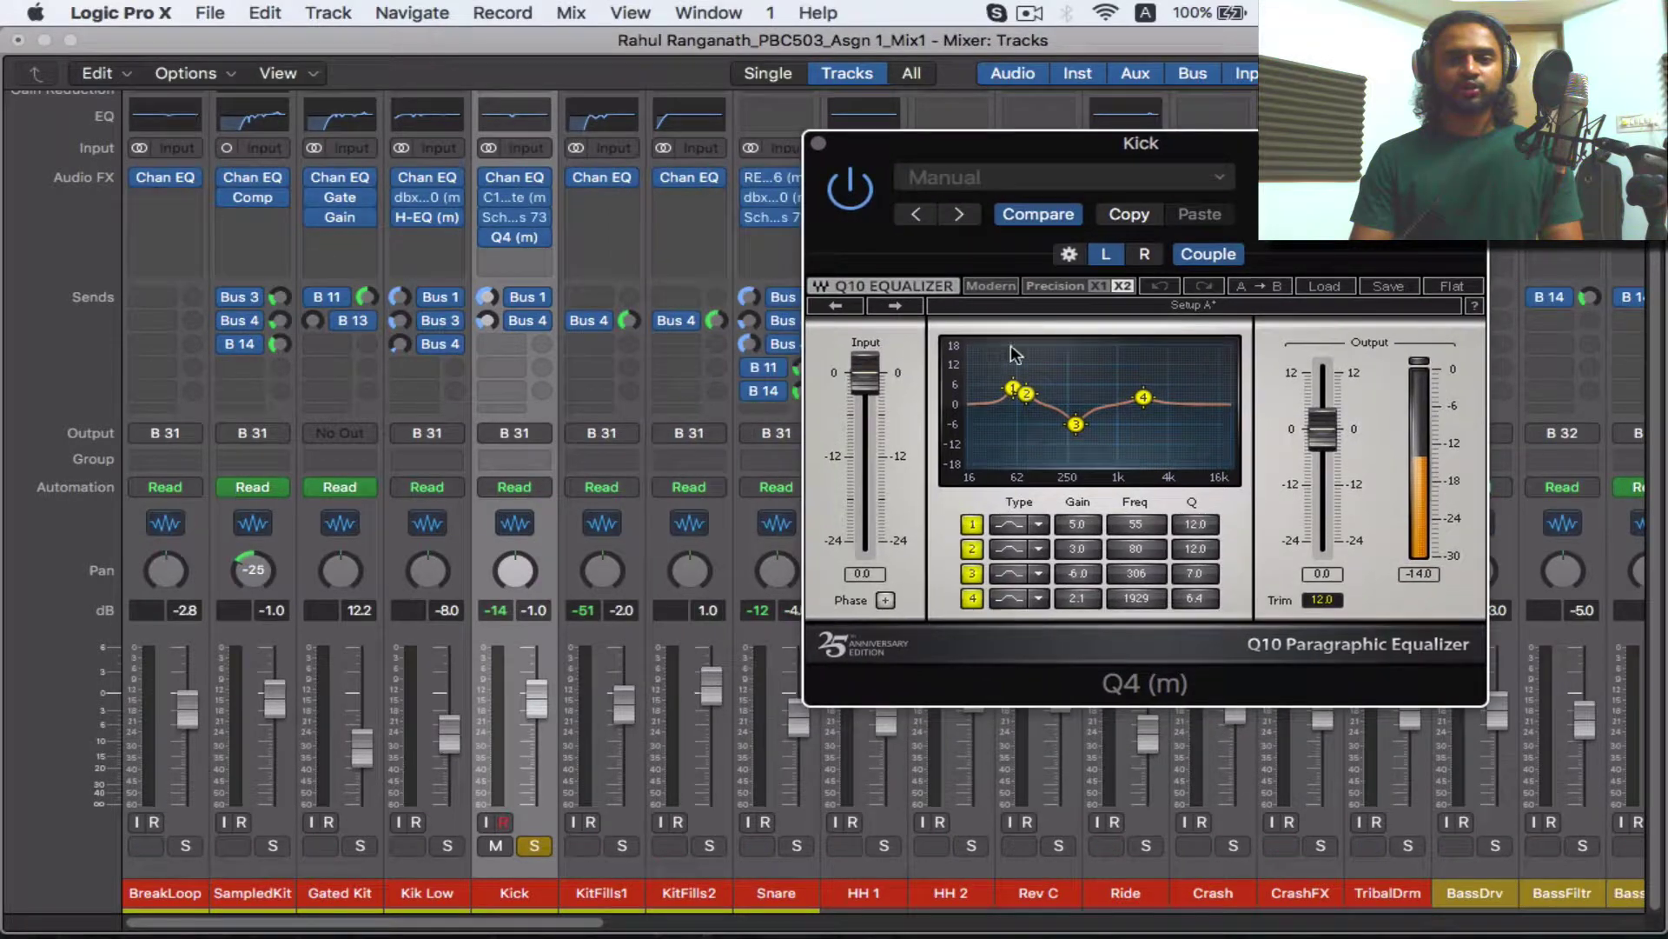
pyautogui.press('space')
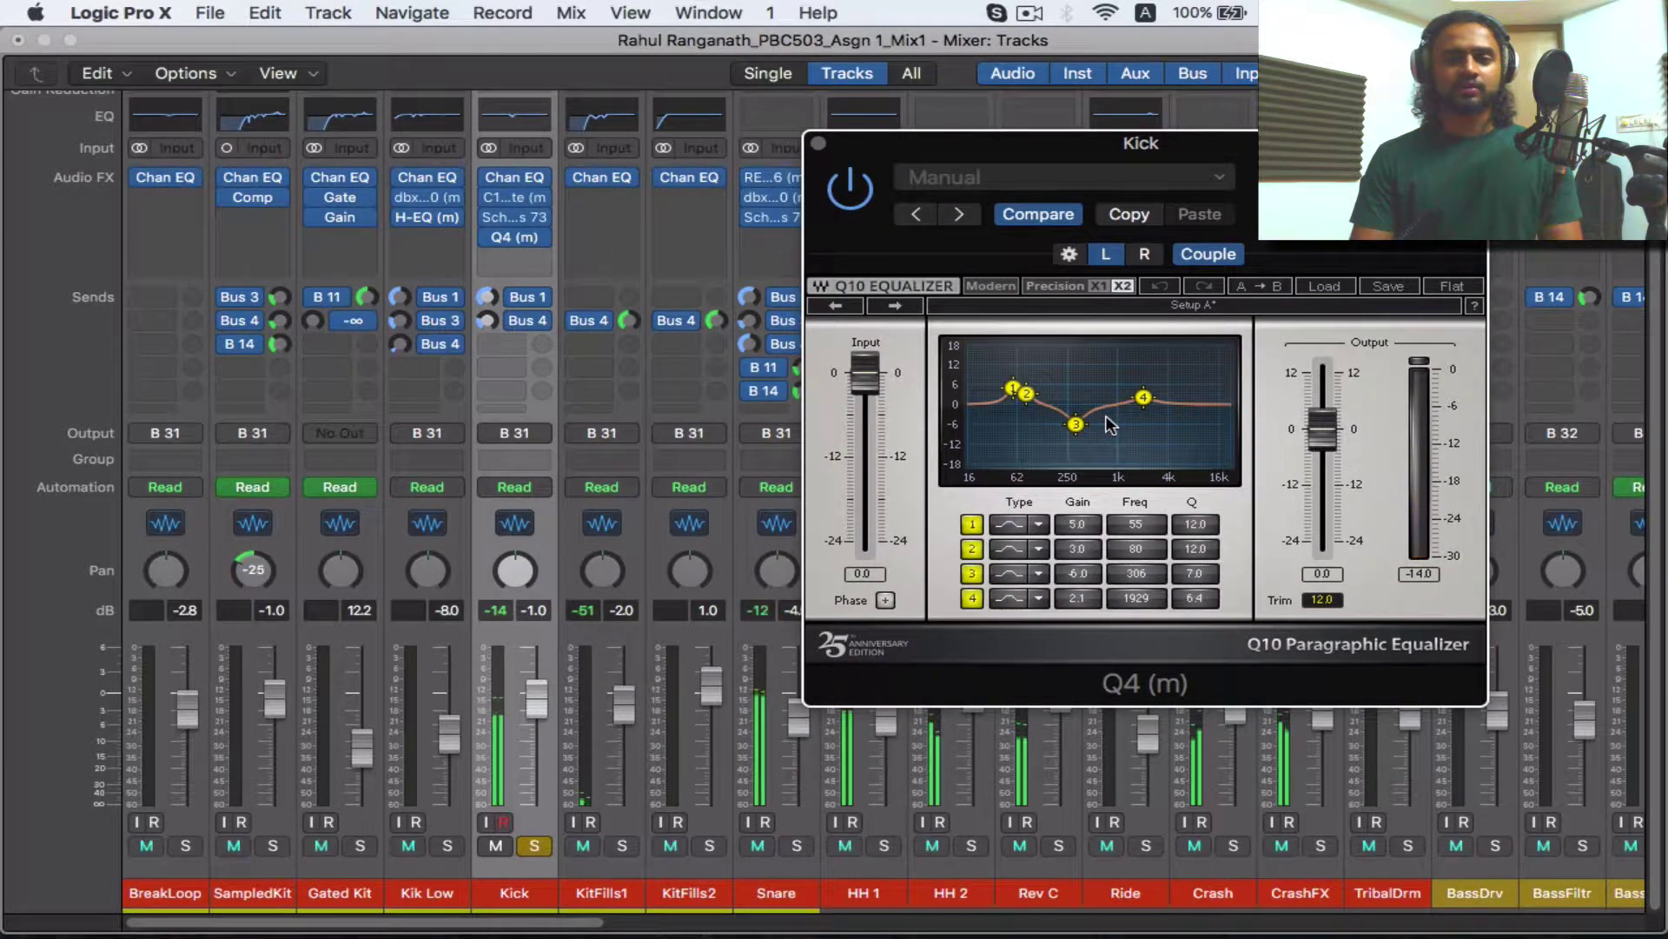
pyautogui.click(850, 191)
pyautogui.click(850, 192)
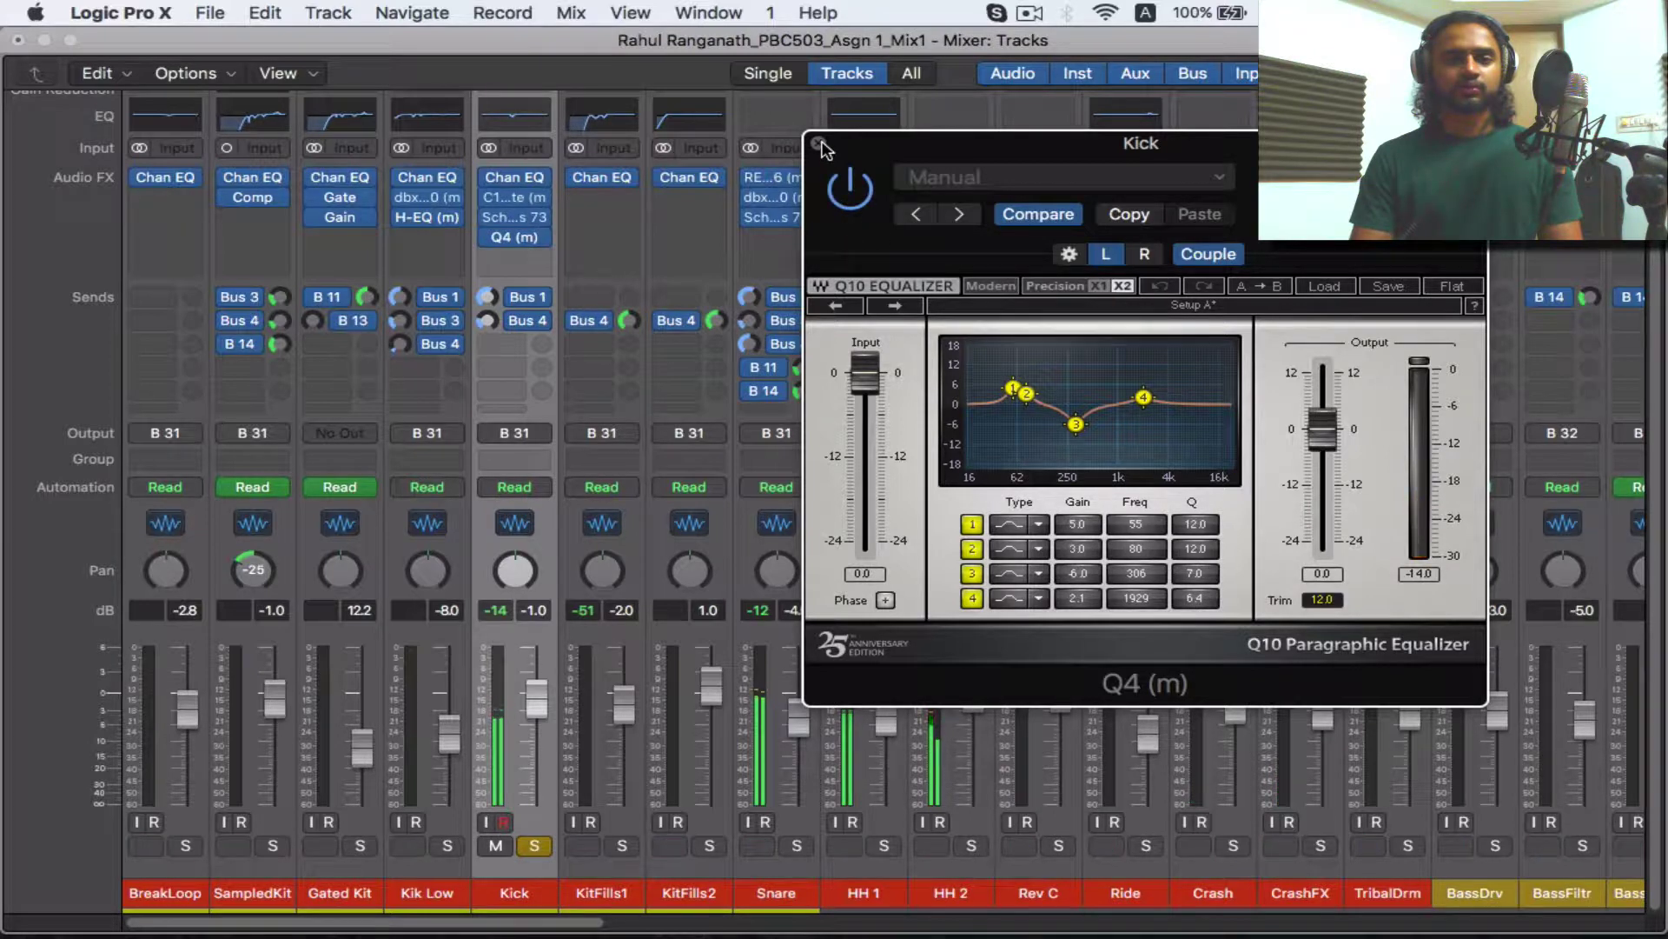
pyautogui.click(819, 144)
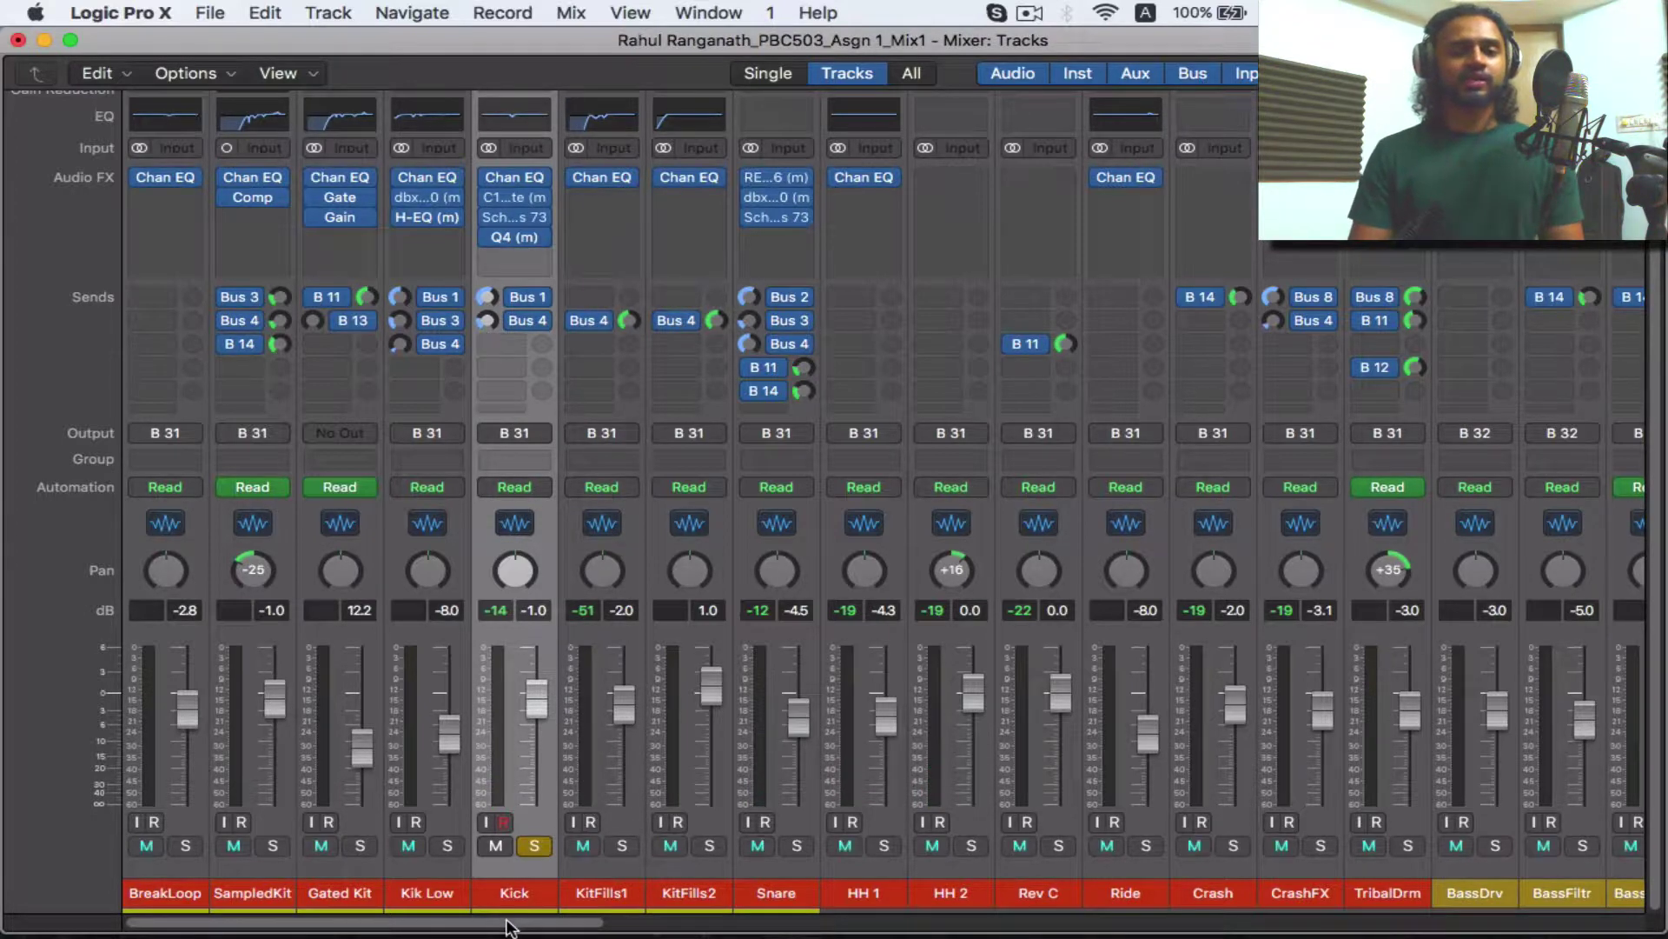
# Examine how the Kik TD aux channel's Bus 1 input is fed by the Bus 1 send on the Kick channel
pyautogui.moveTo(508, 927); pyautogui.dragTo(364, 934)
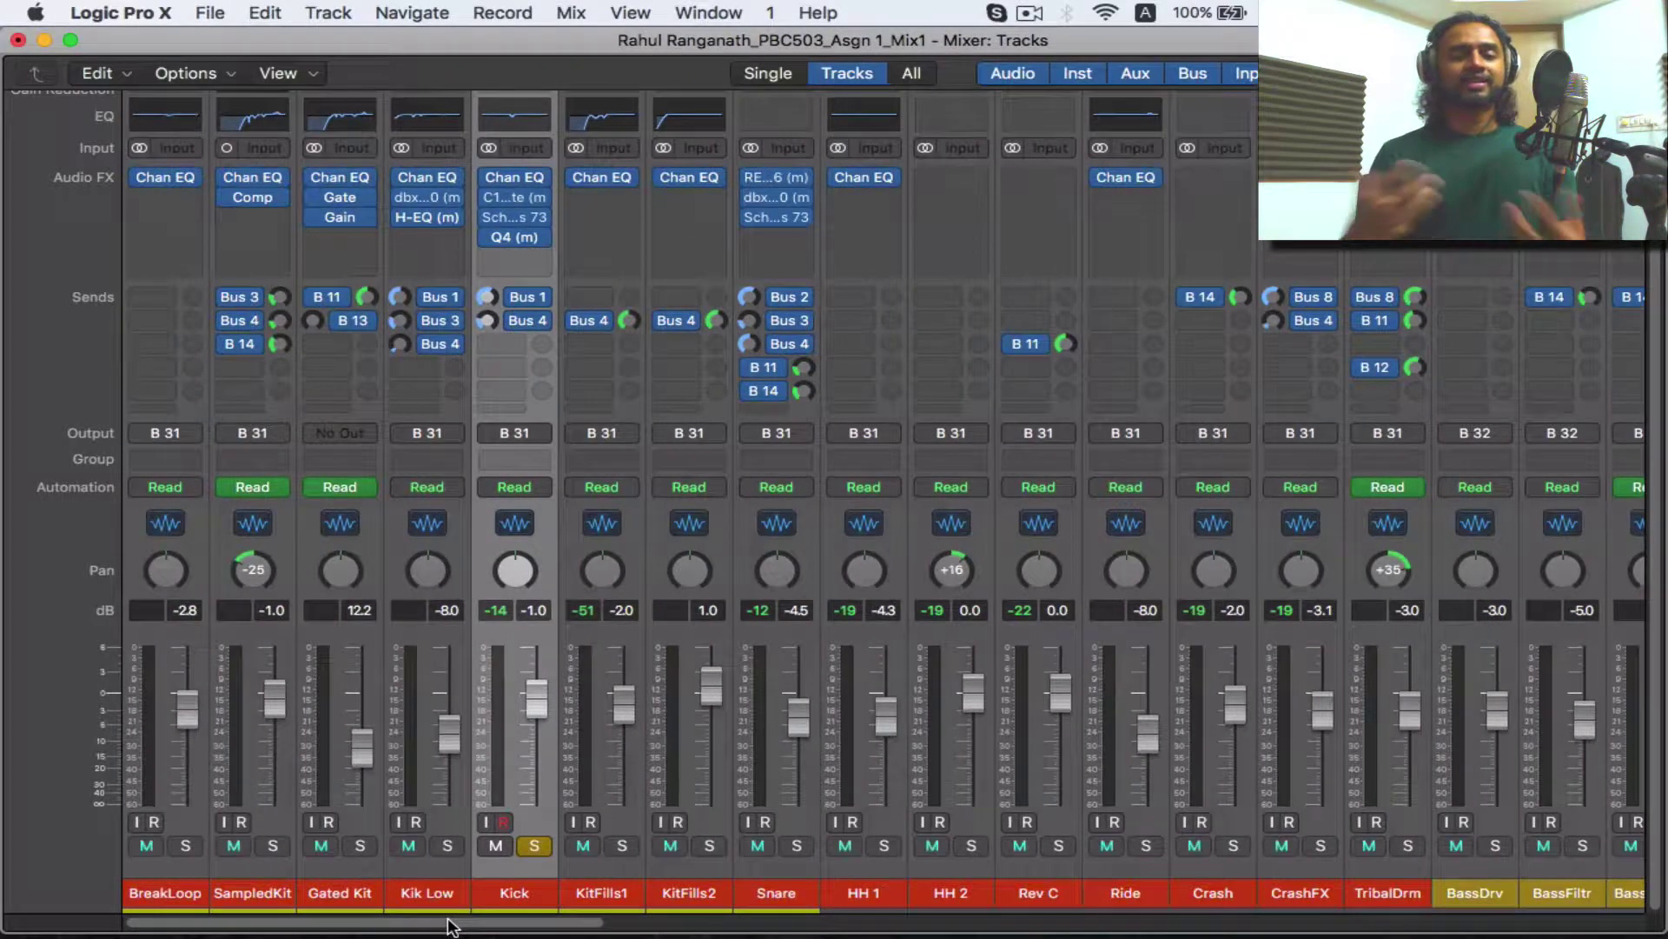
pyautogui.hscroll(15, 452, 926)
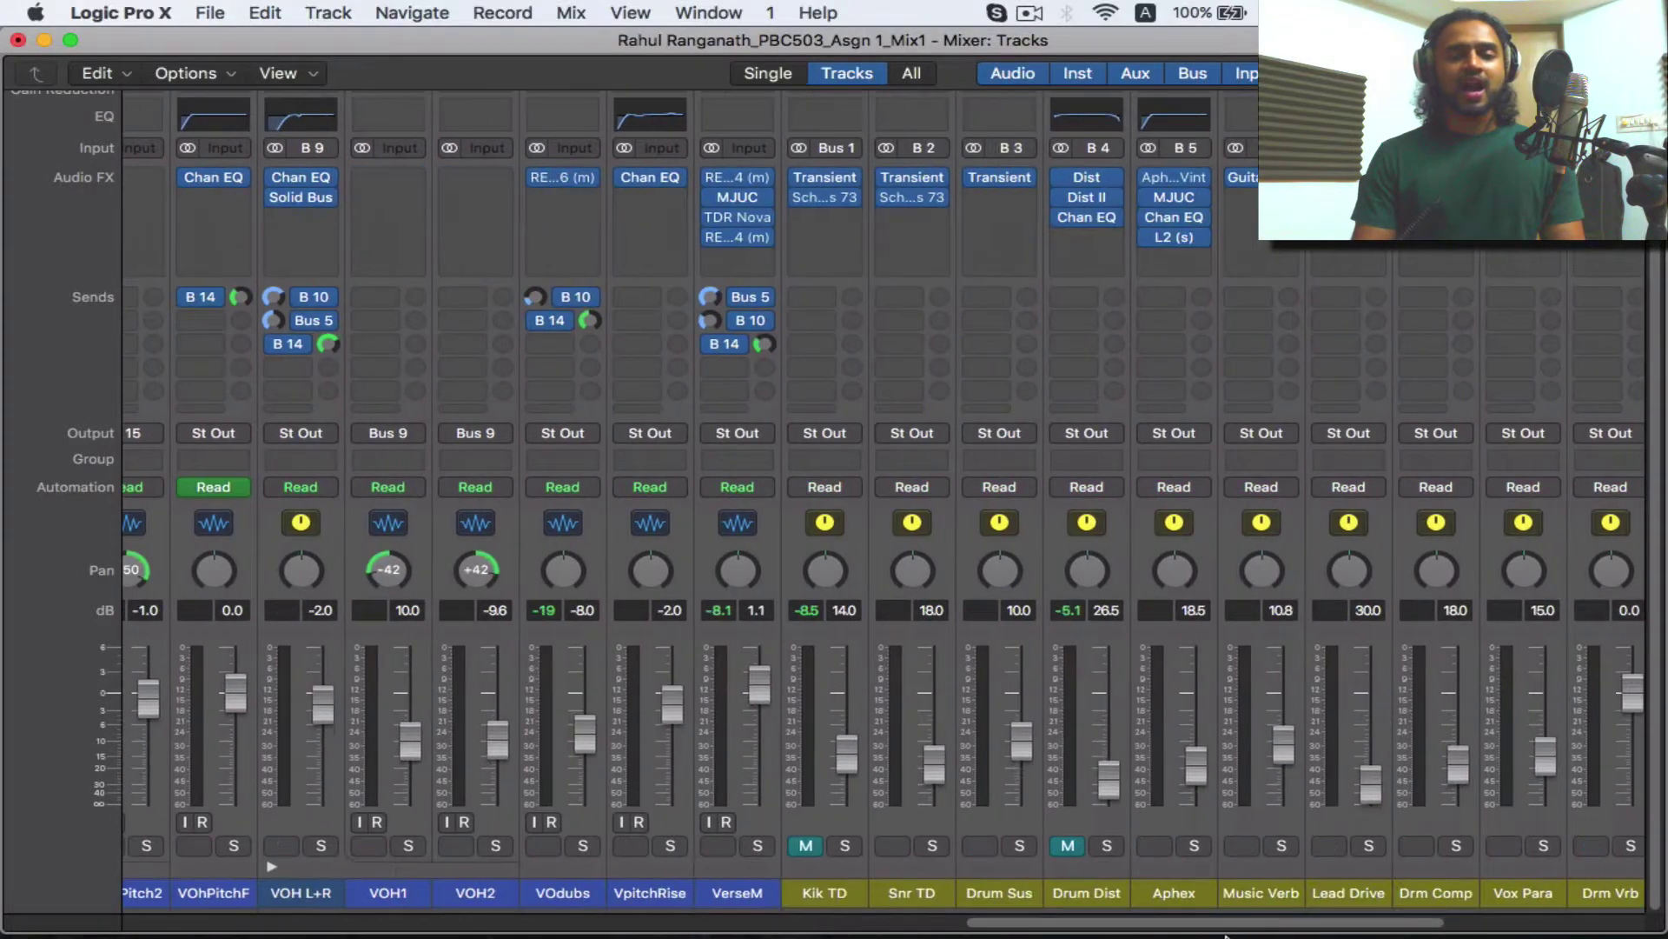
pyautogui.click(860, 897)
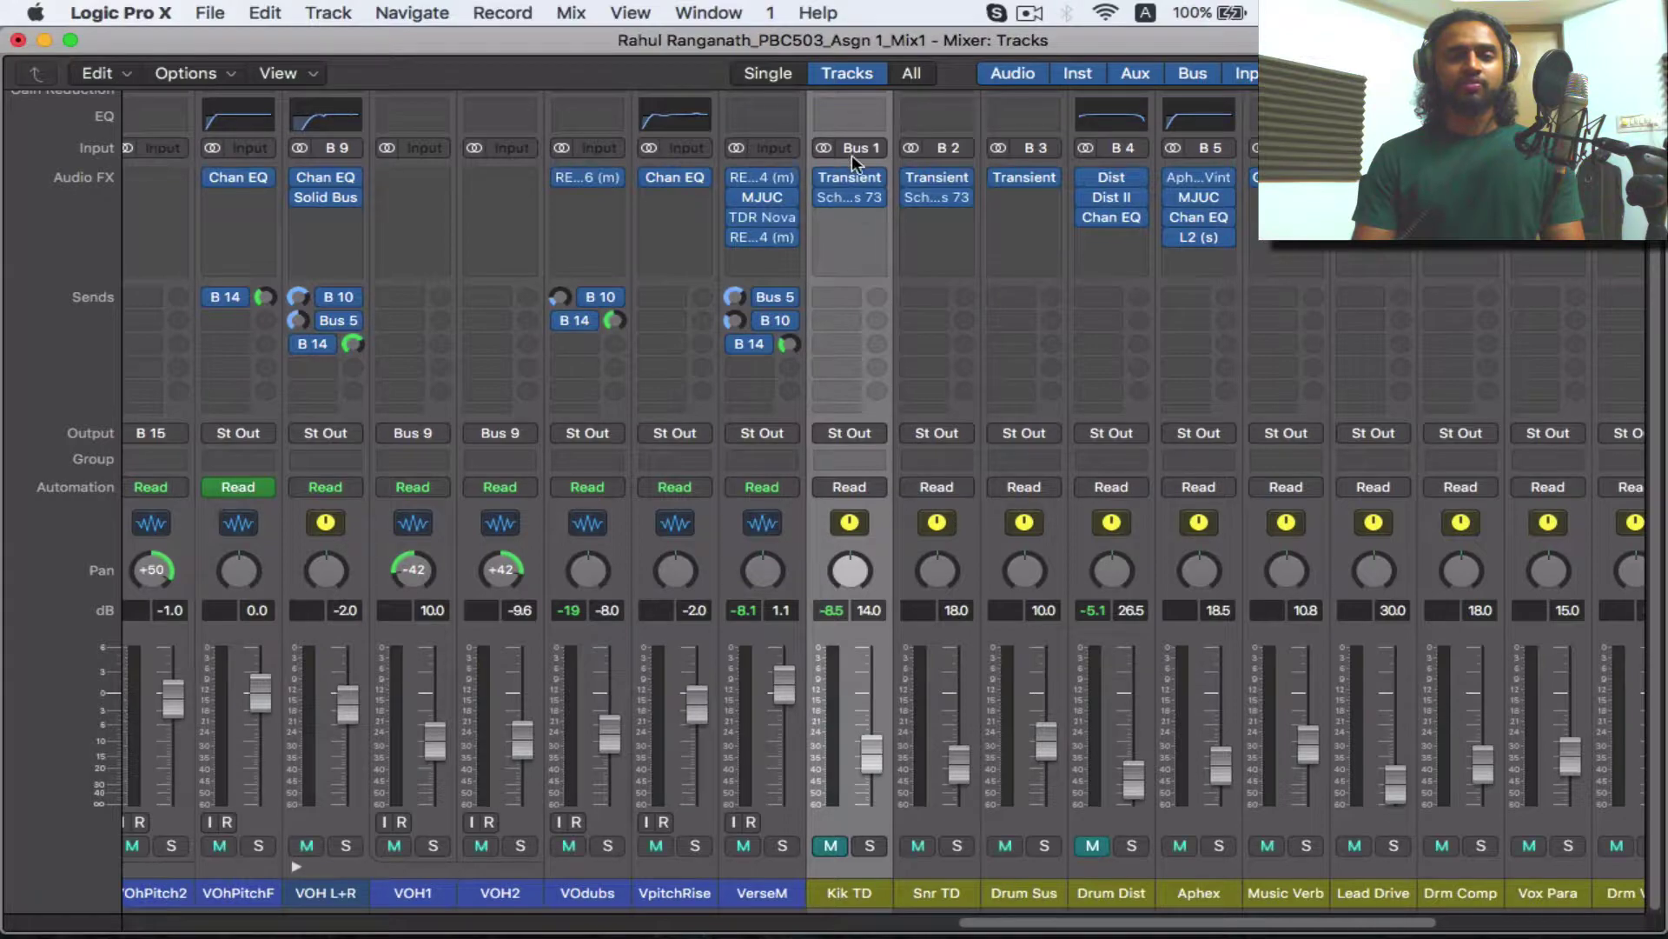
pyautogui.moveTo(1024, 918); pyautogui.dragTo(548, 925)
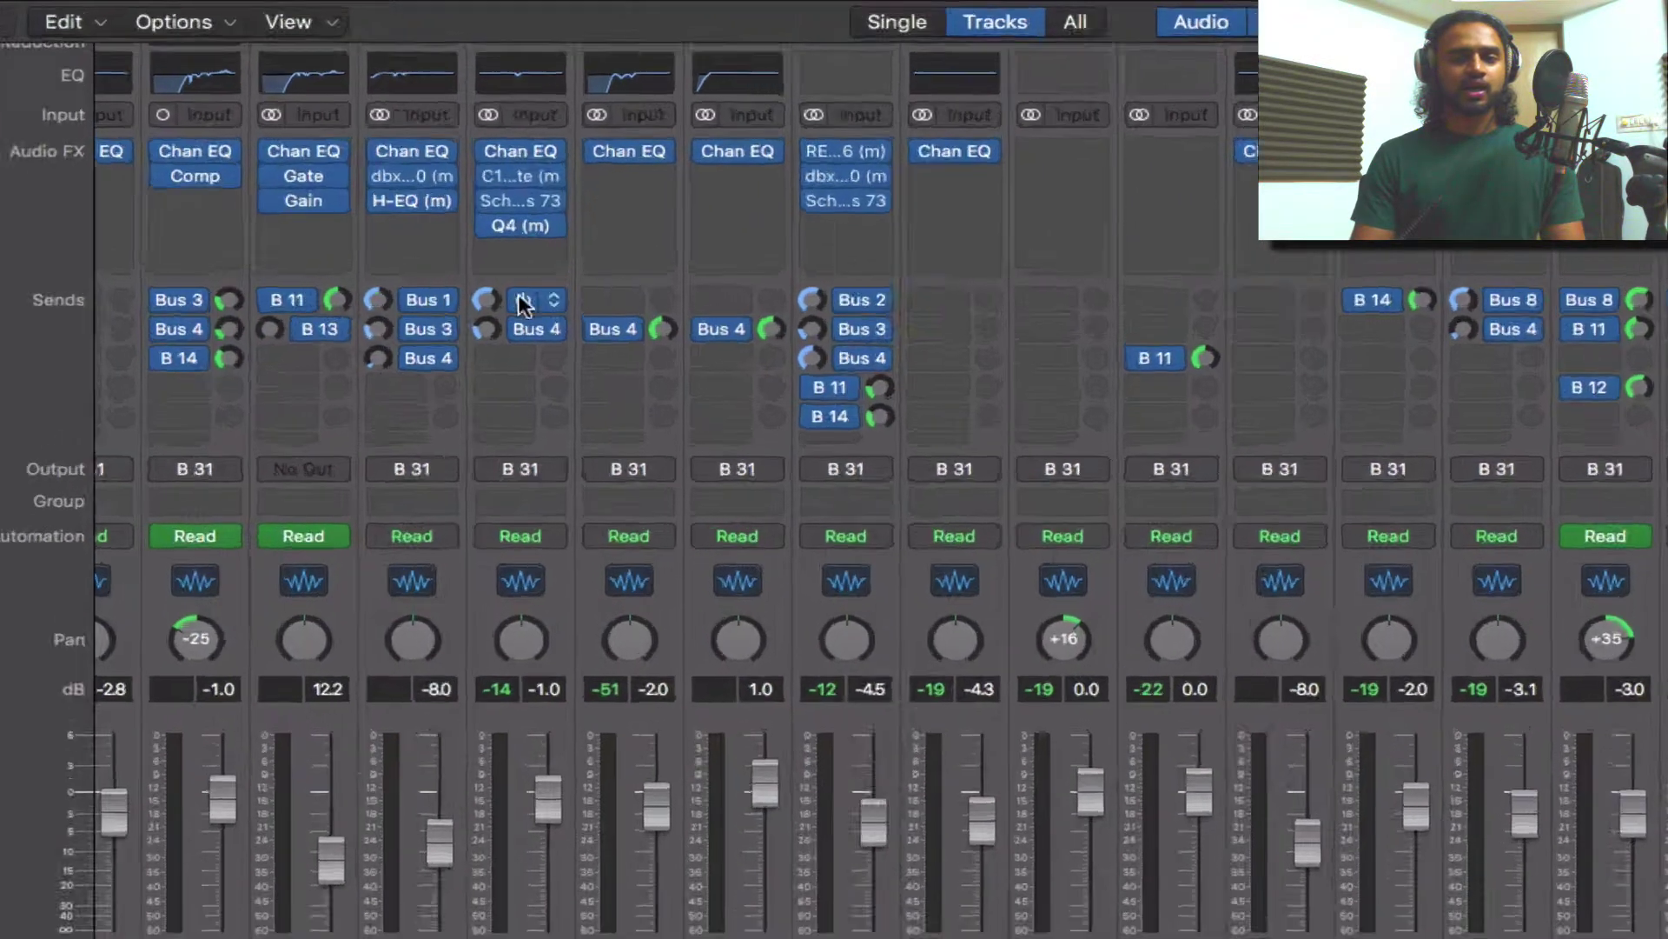
# Examine the Kick channel's Bus 1 send options, keep the send set to Pre Fader, and check the Kick's volume fader
pyautogui.moveTo(487, 295)
pyautogui.click(892, 313)
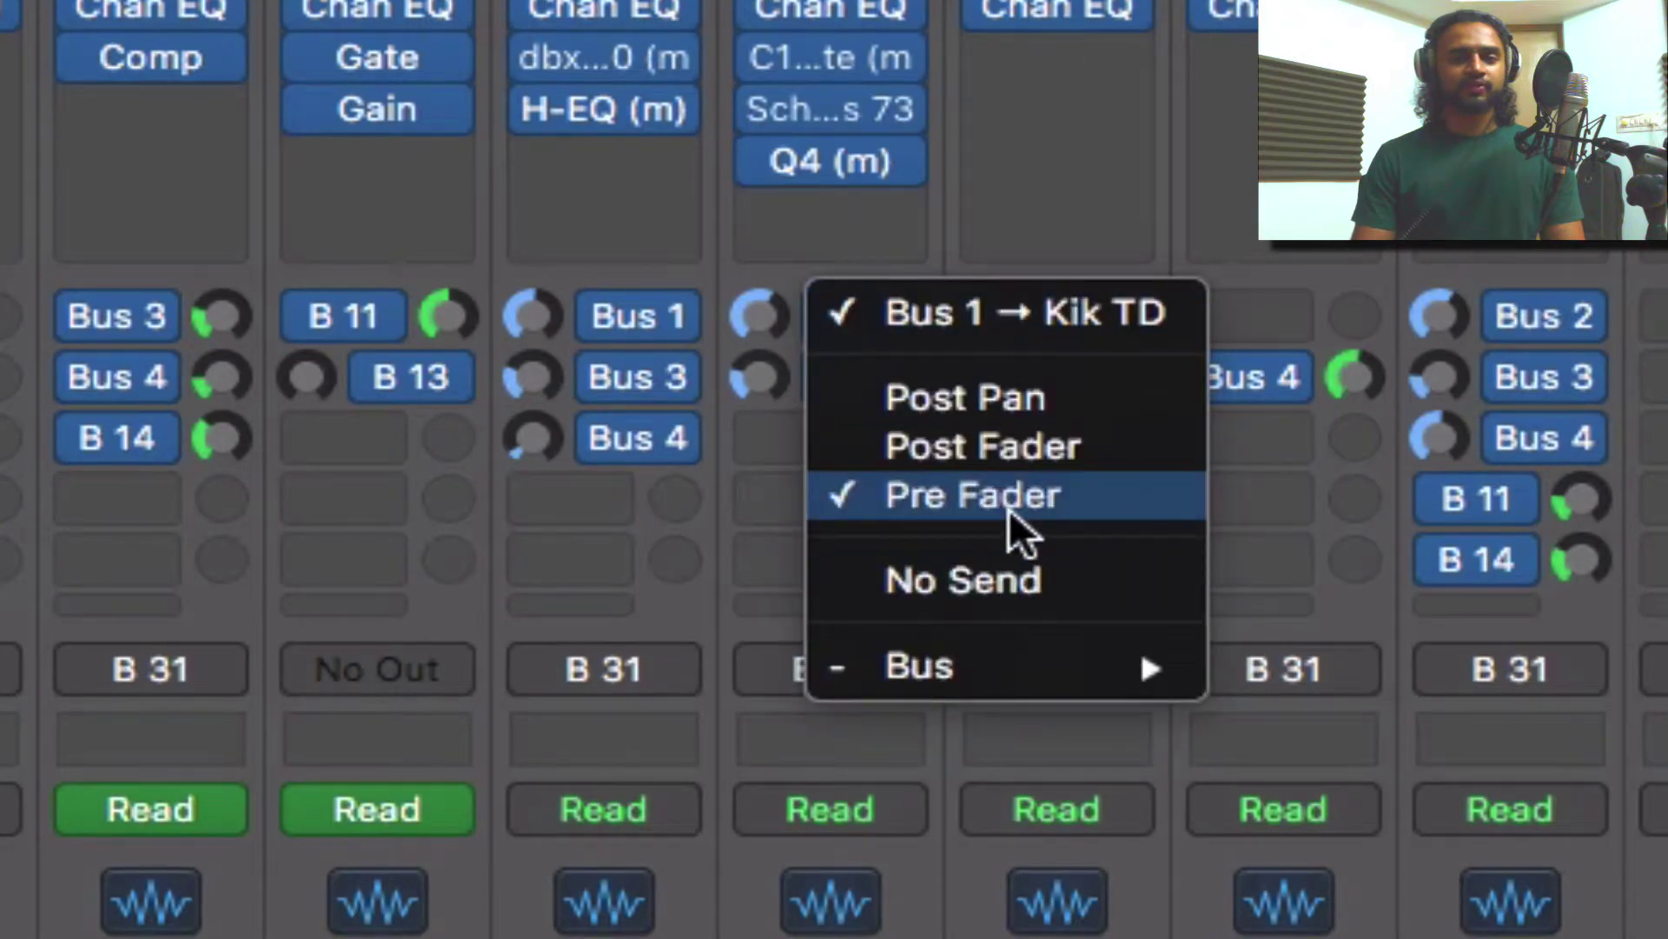
pyautogui.click(1008, 509)
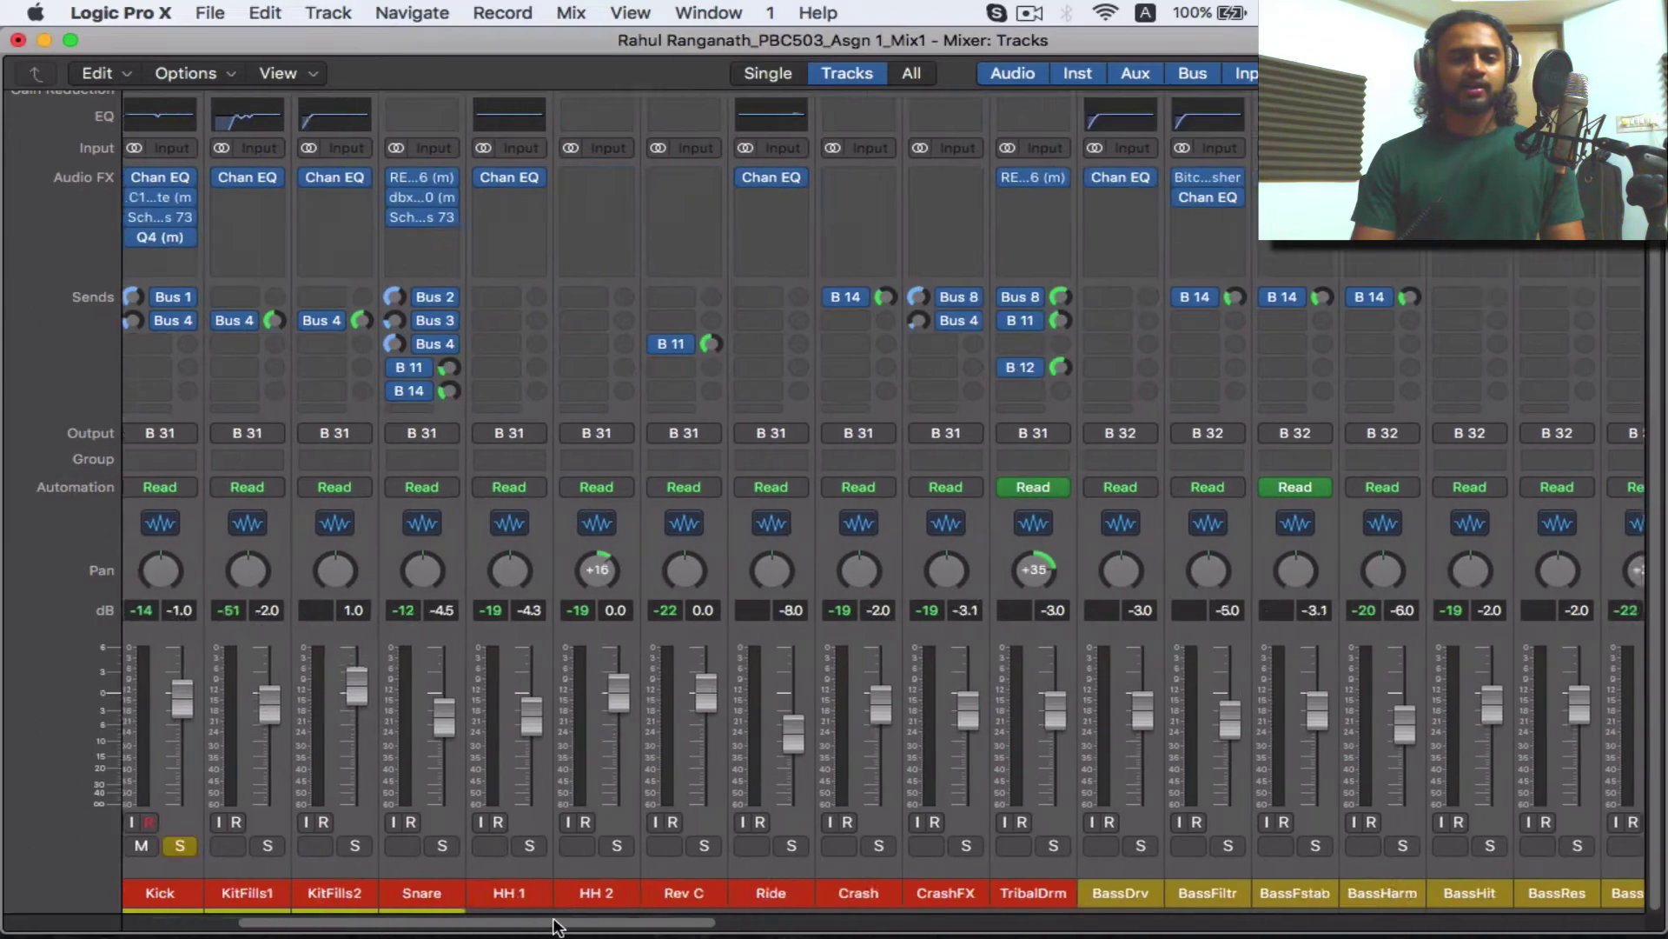
pyautogui.moveTo(548, 925); pyautogui.dragTo(406, 926)
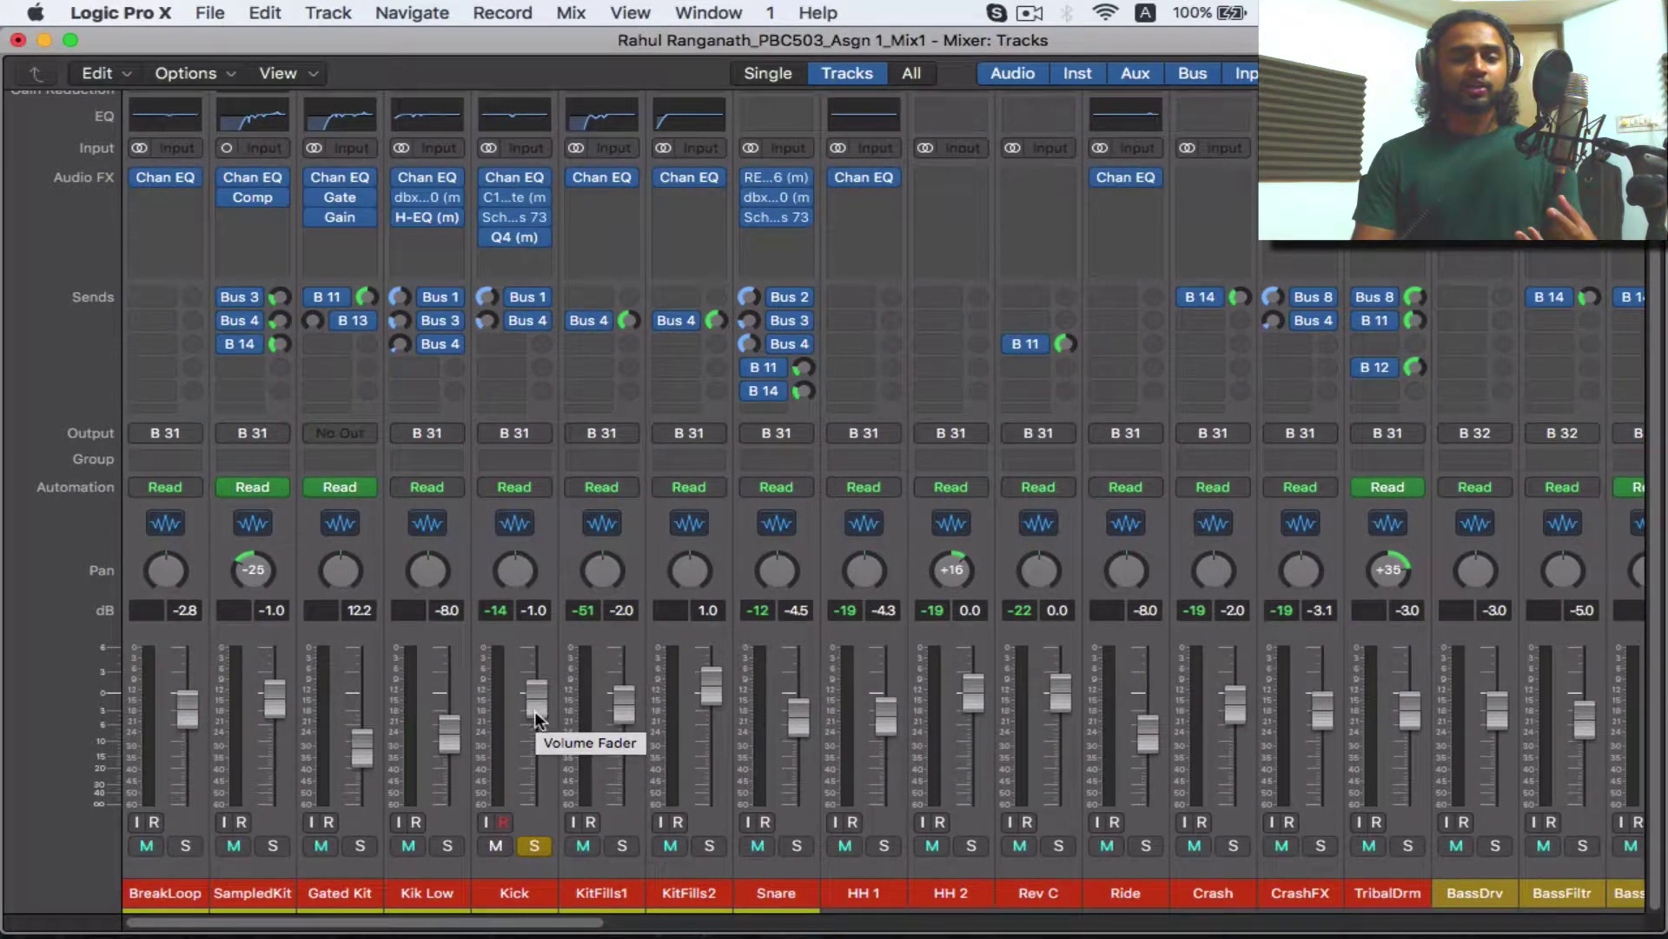
# Open the Transient Master on the Kik TD channel, examine its Attack setting, and close the plug-in window
pyautogui.moveTo(460, 928); pyautogui.dragTo(1202, 928)
pyautogui.hscroll(5, 956, 447)
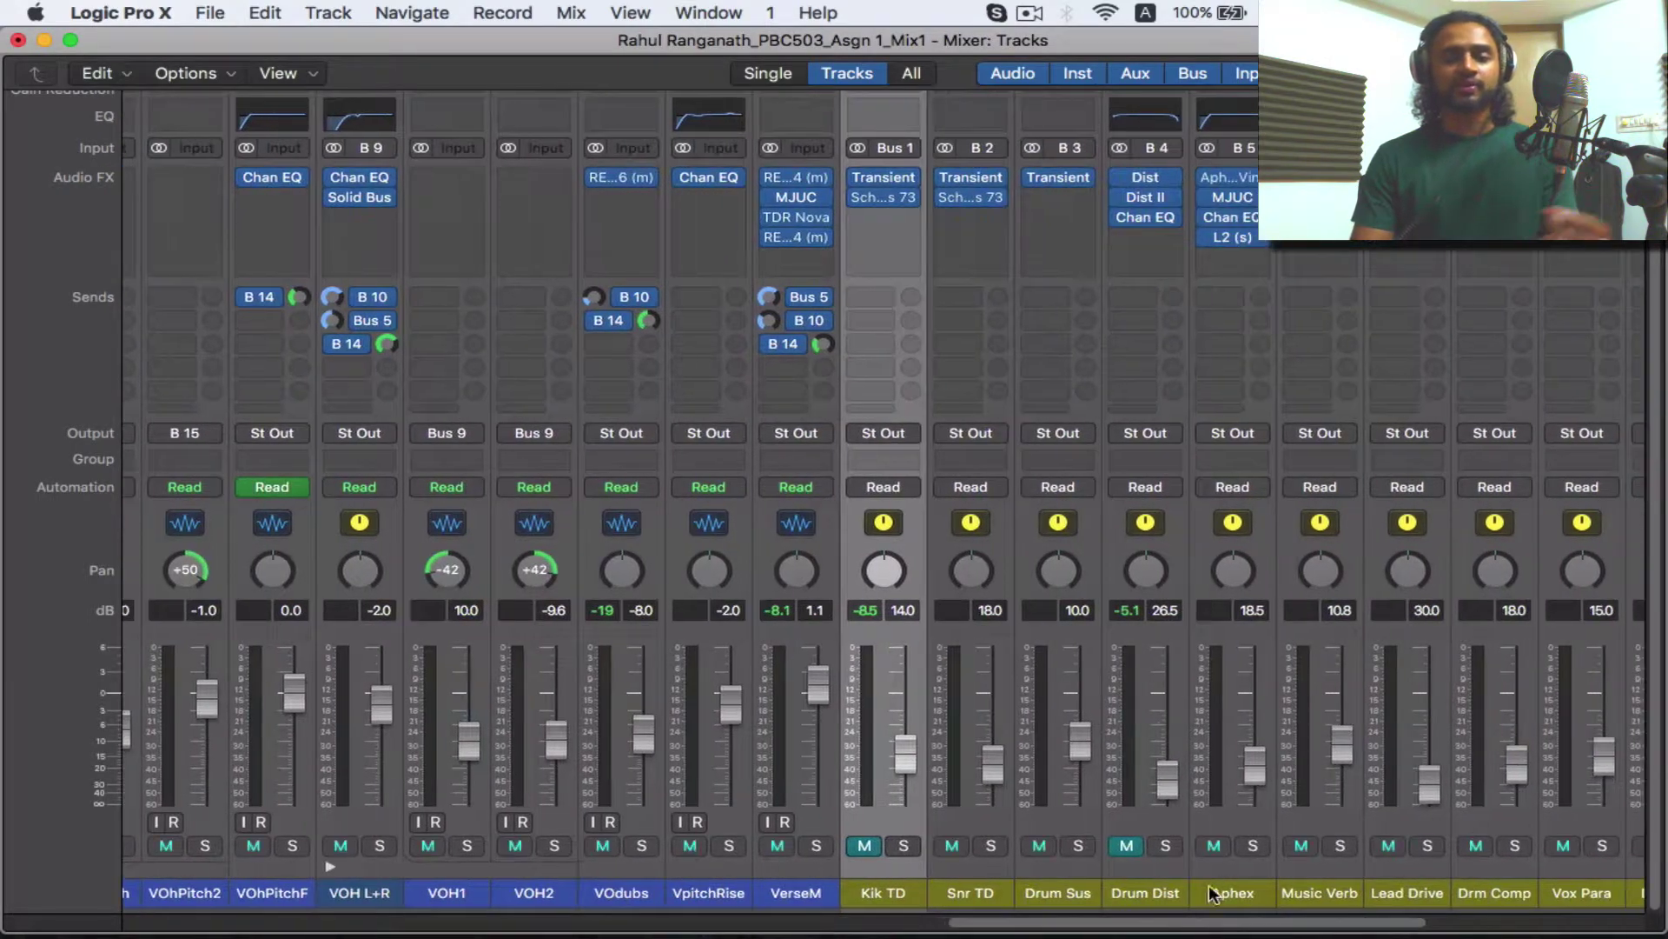
pyautogui.click(884, 178)
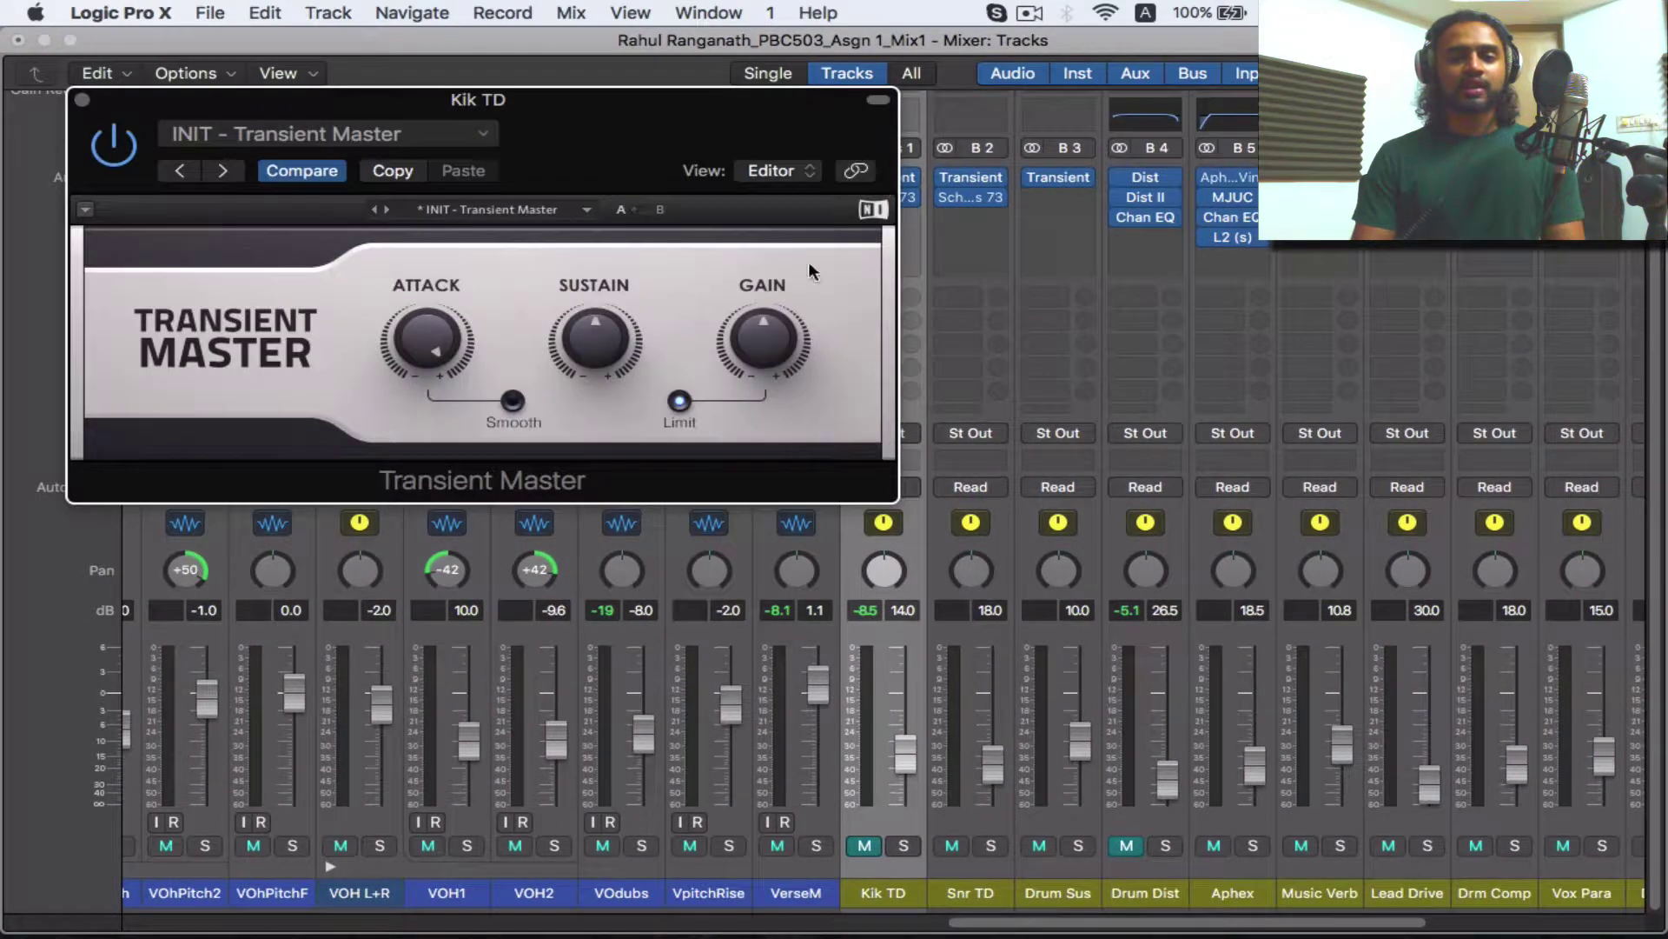
pyautogui.moveTo(588, 162); pyautogui.dragTo(888, 154)
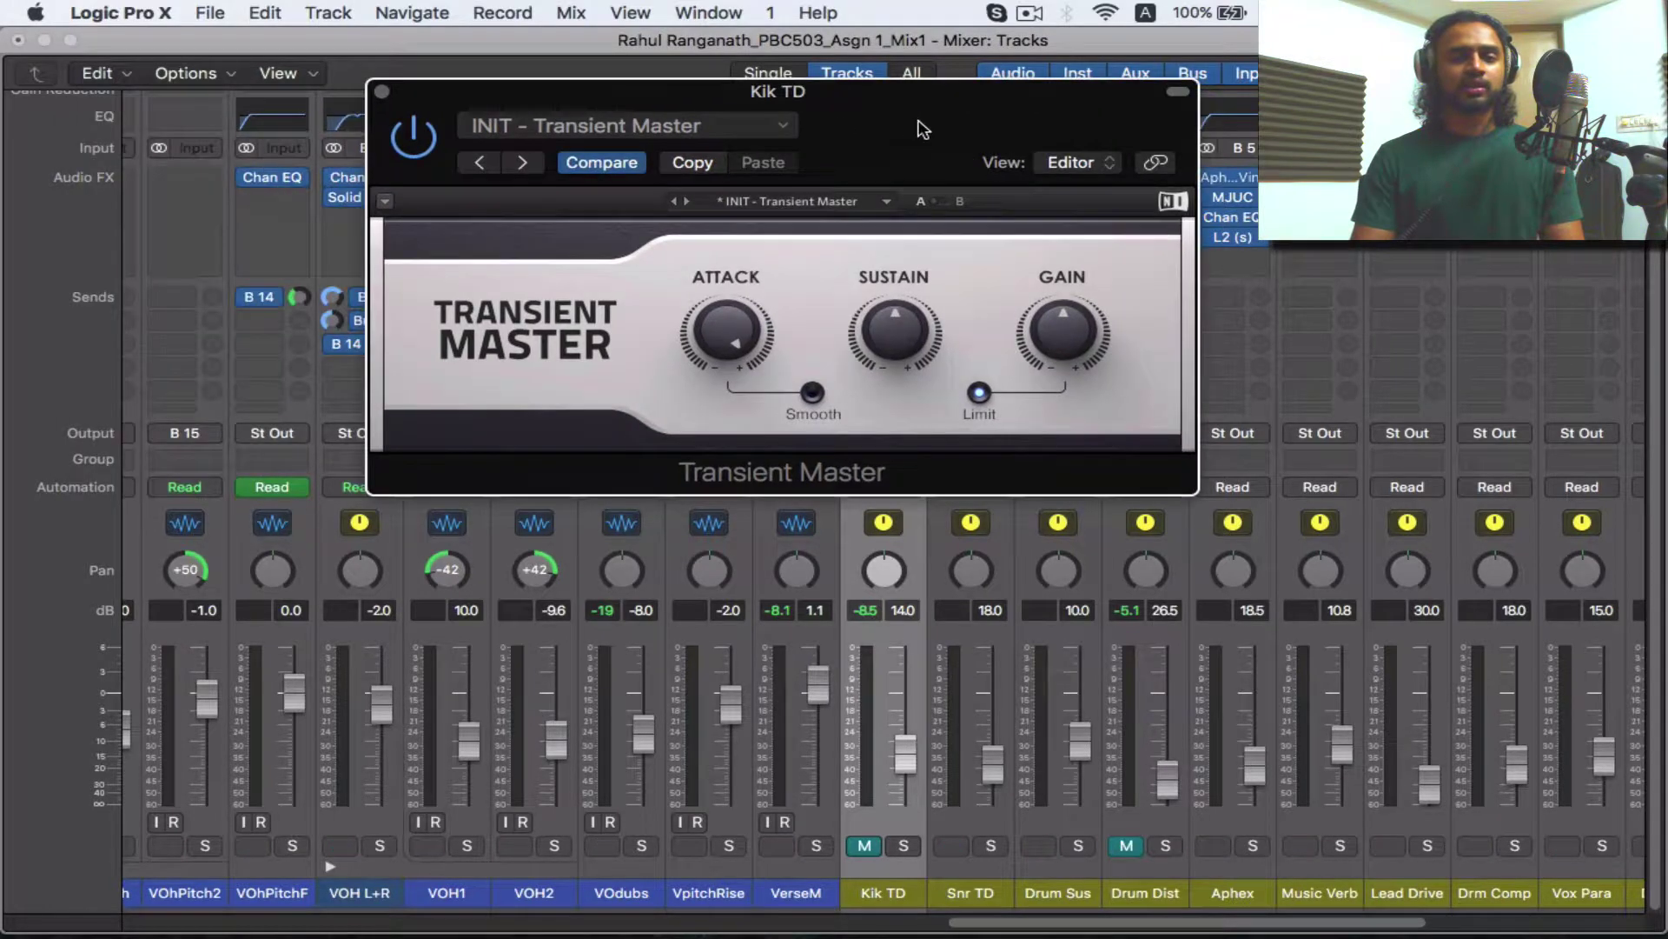
pyautogui.moveTo(740, 340); pyautogui.dragTo(740, 287)
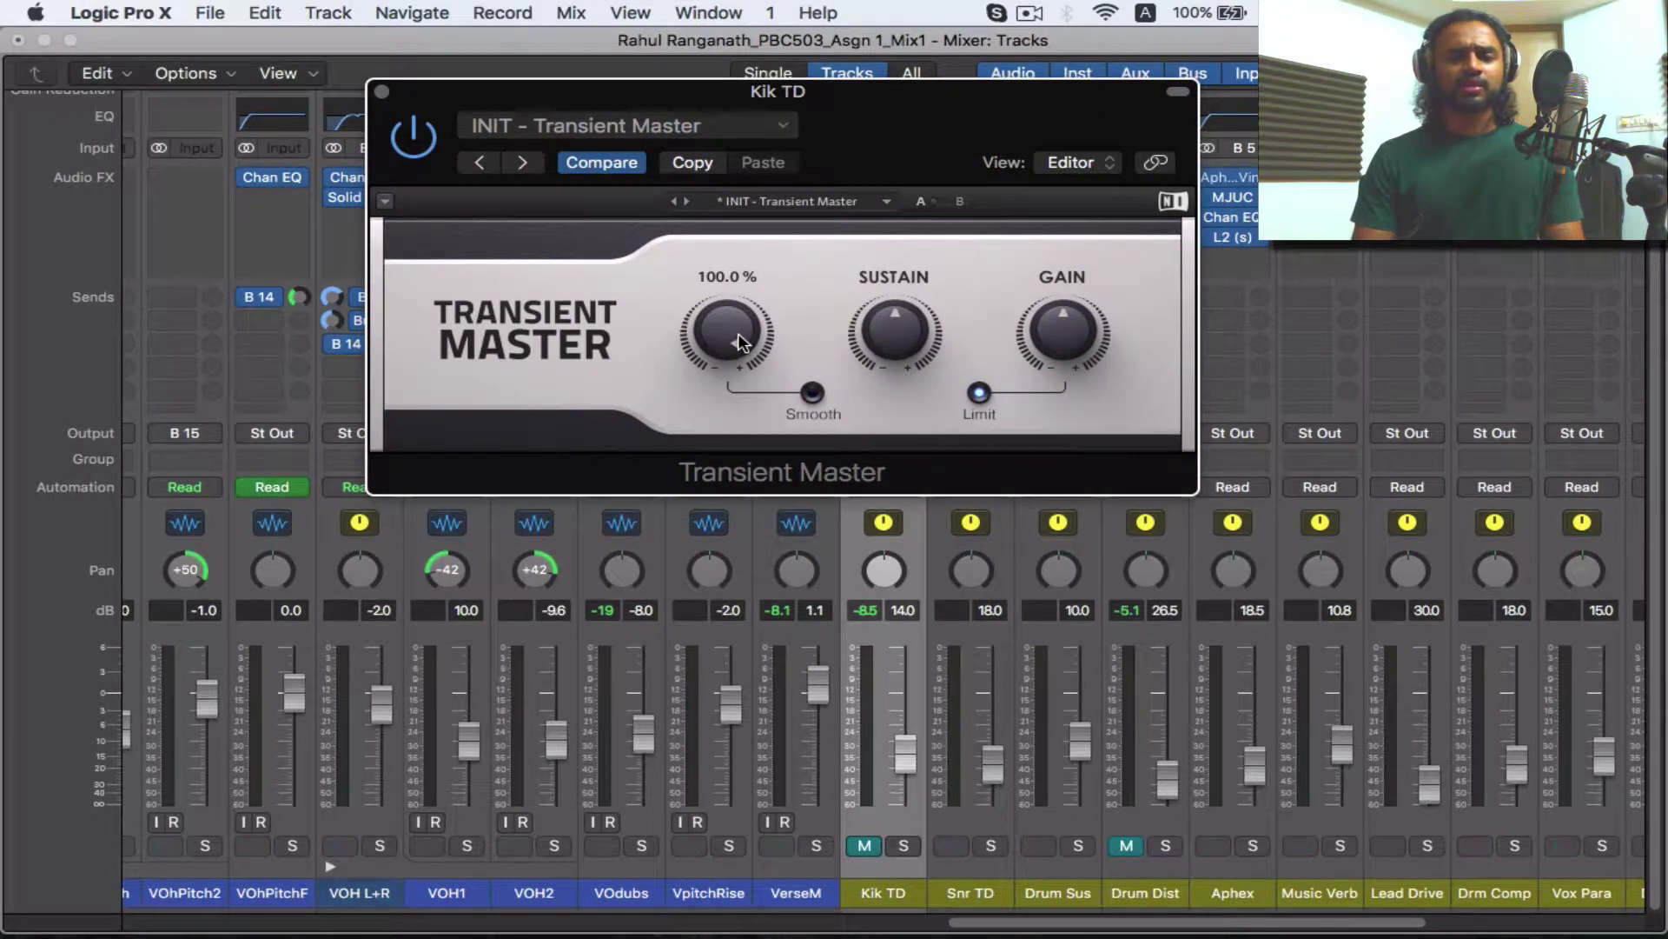
pyautogui.moveTo(726, 330); pyautogui.dragTo(721, 298)
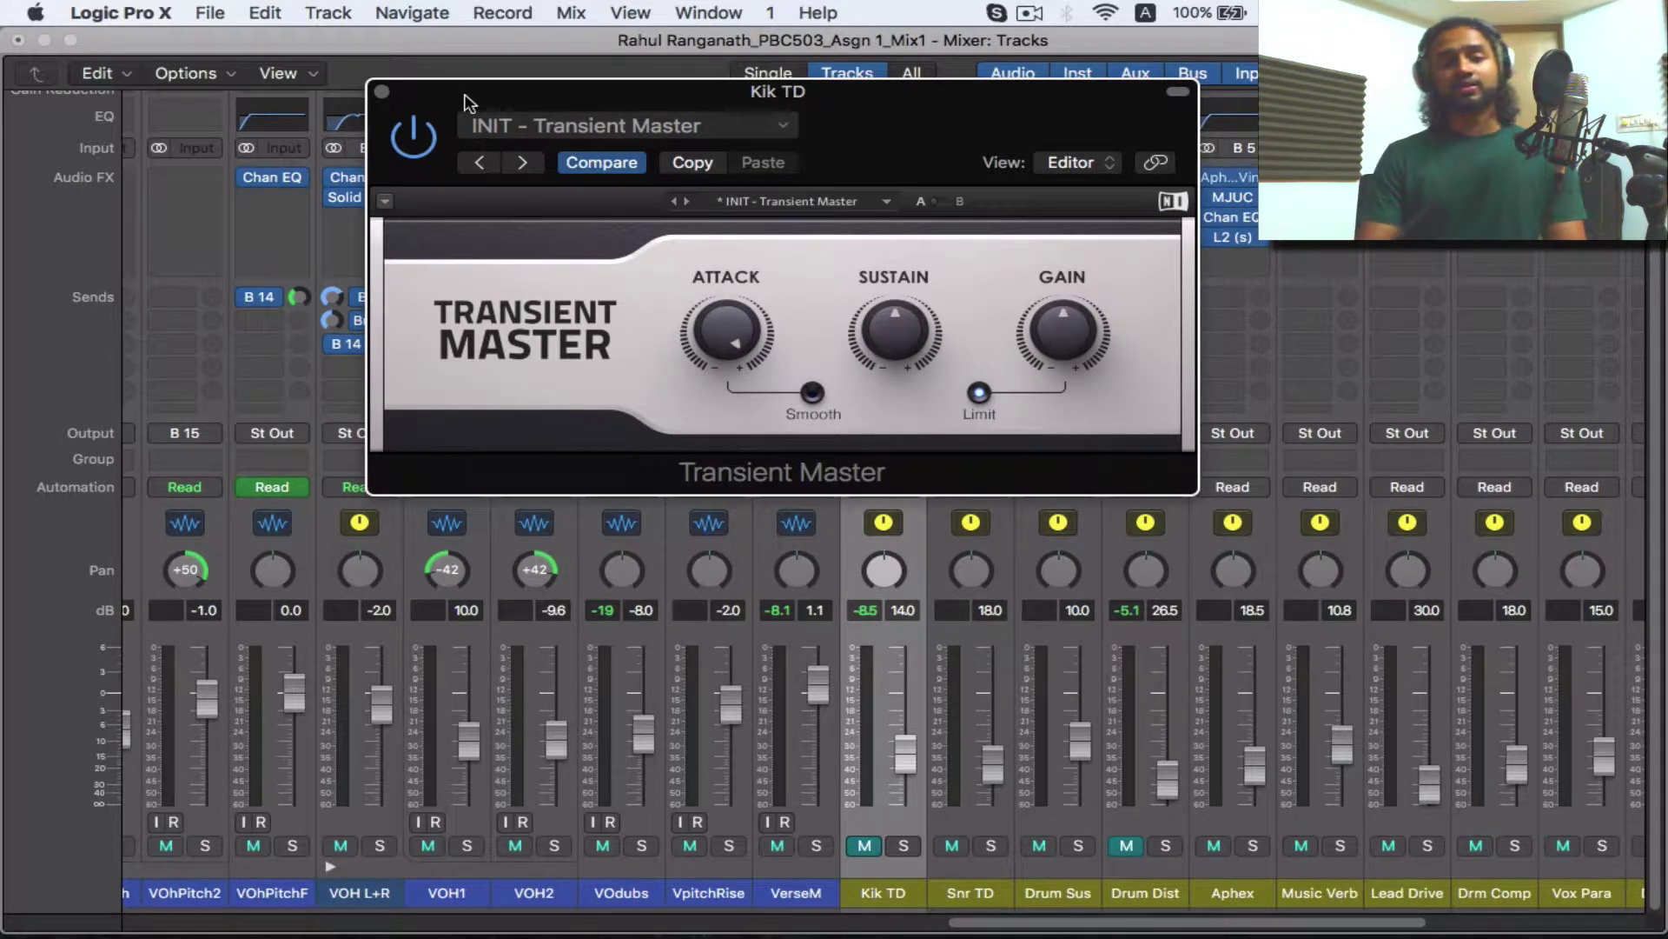
pyautogui.moveTo(442, 97); pyautogui.dragTo(581, 94)
pyautogui.click(522, 92)
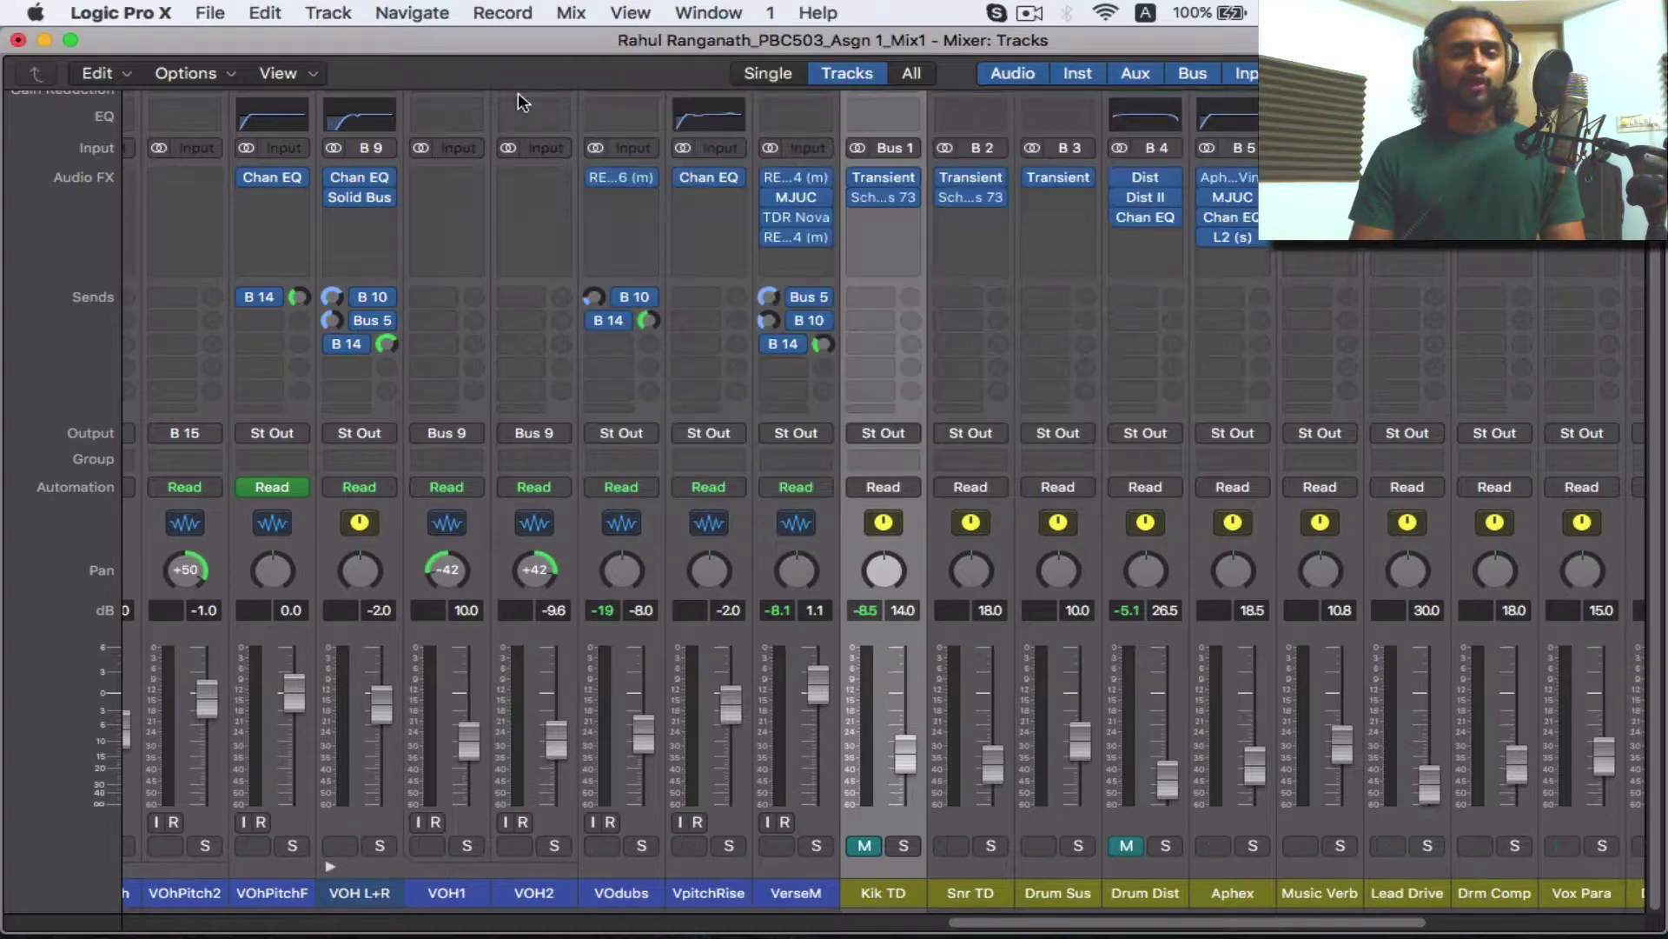
# Insert the Waves TransX Wide (m) plug-in in the empty effect slot below Scheps 73 on the Kik TD channel
pyautogui.click(871, 219)
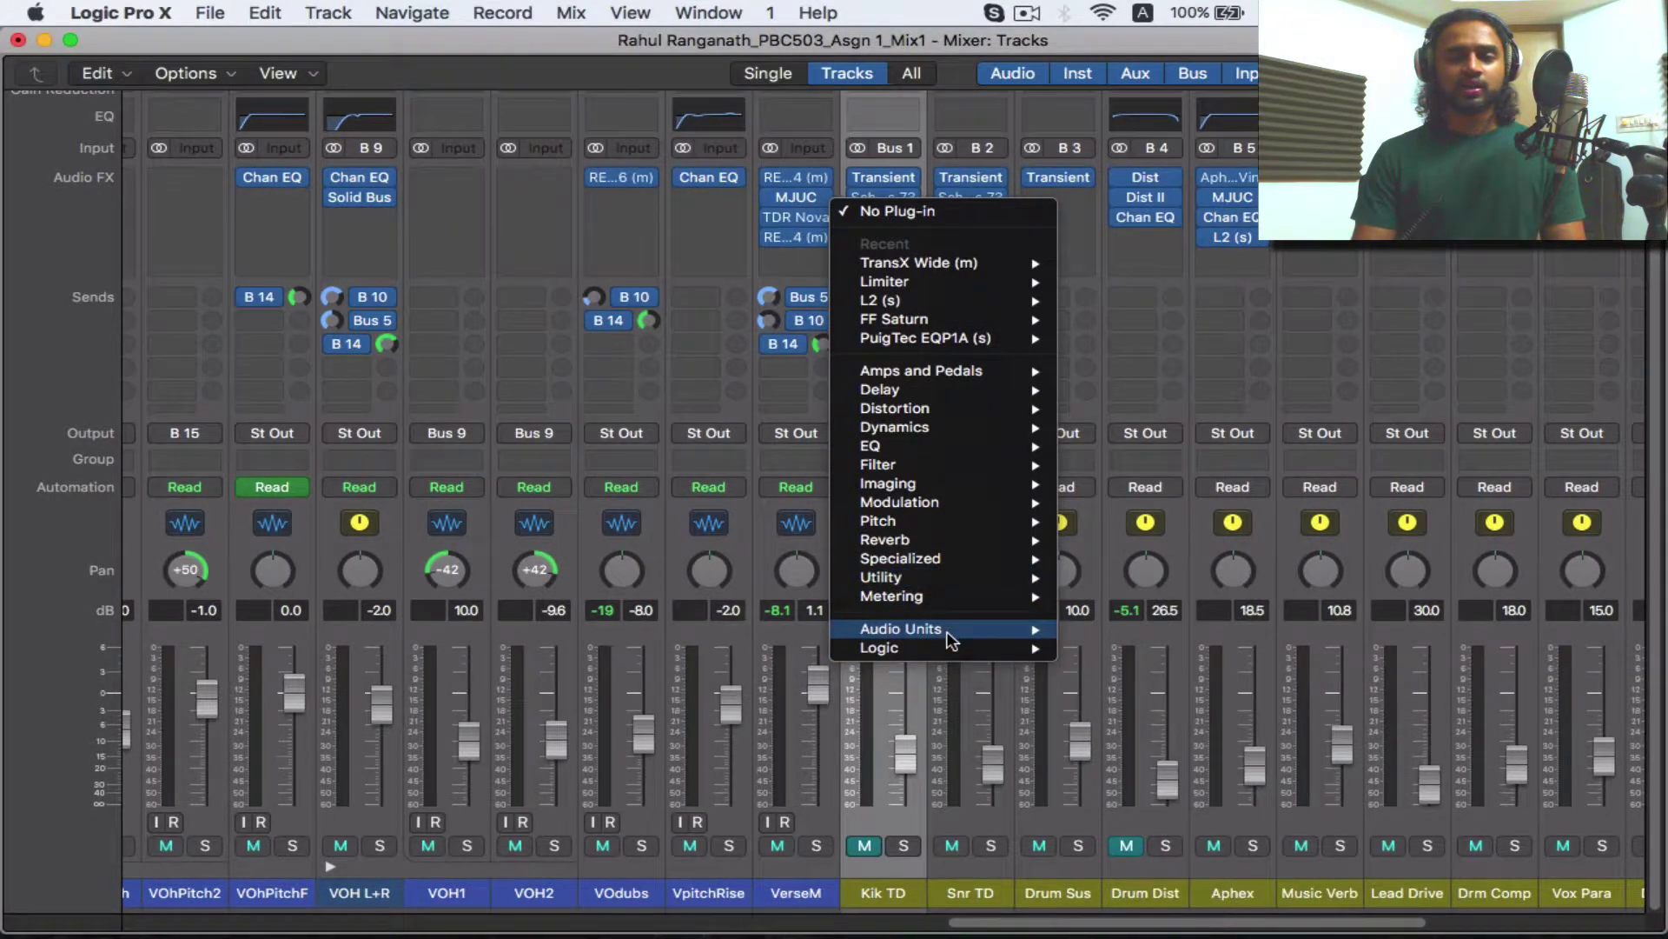
pyautogui.moveTo(950, 631)
pyautogui.moveTo(1113, 894)
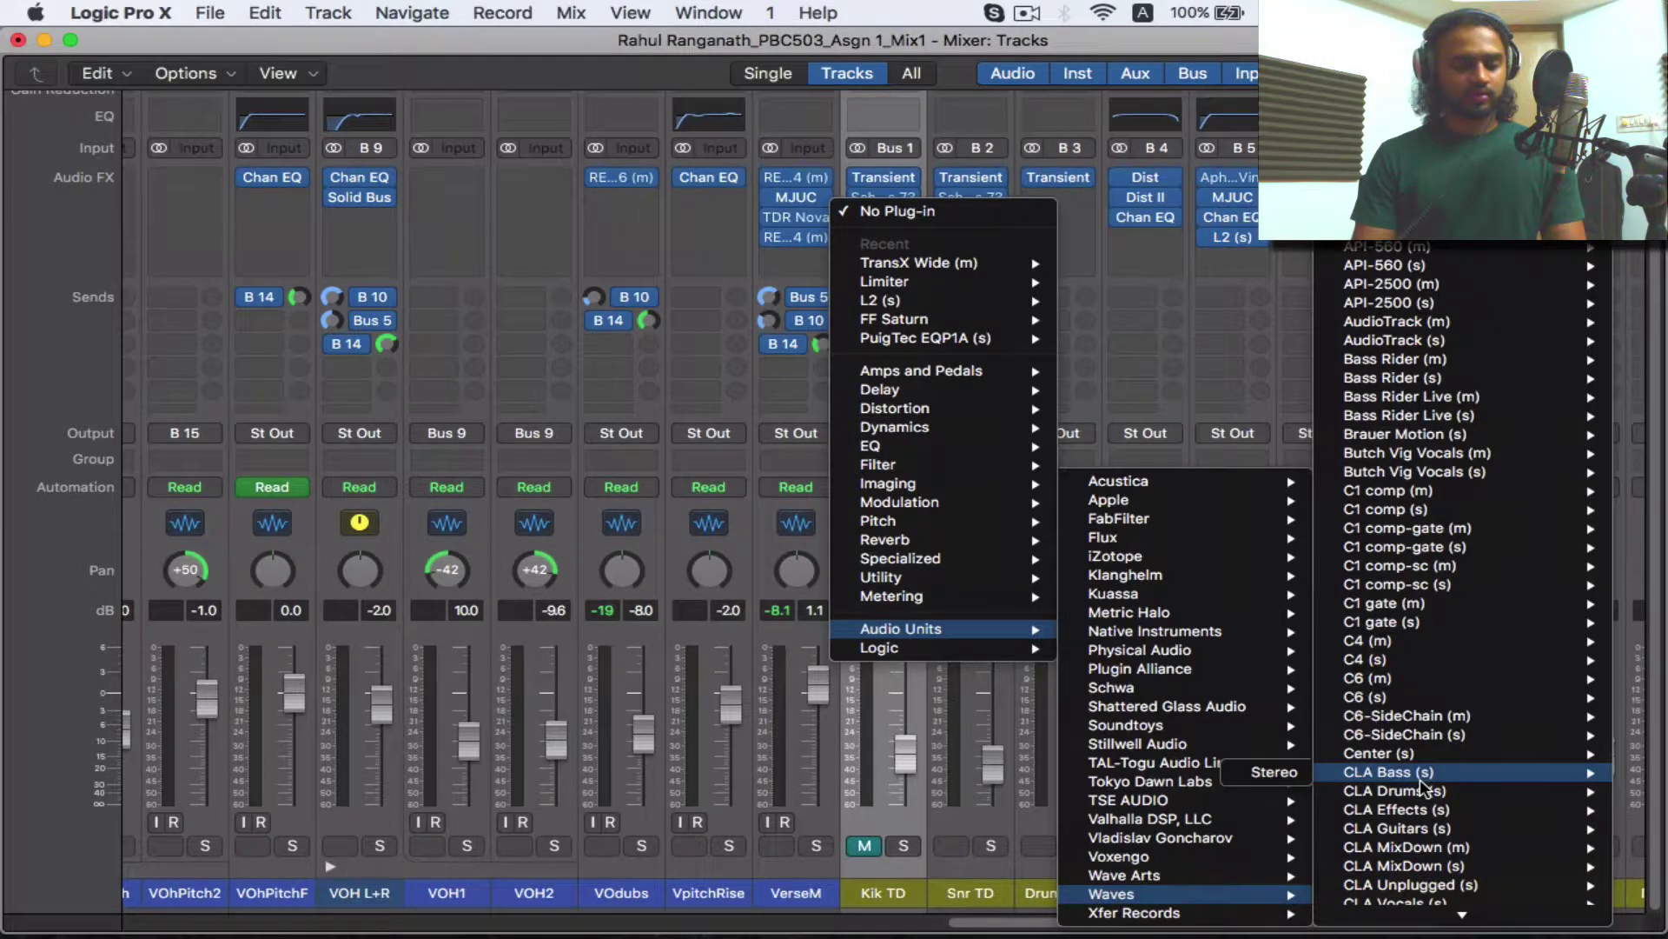
pyautogui.scroll(-15, 1425, 786)
pyautogui.scroll(-10, 1413, 838)
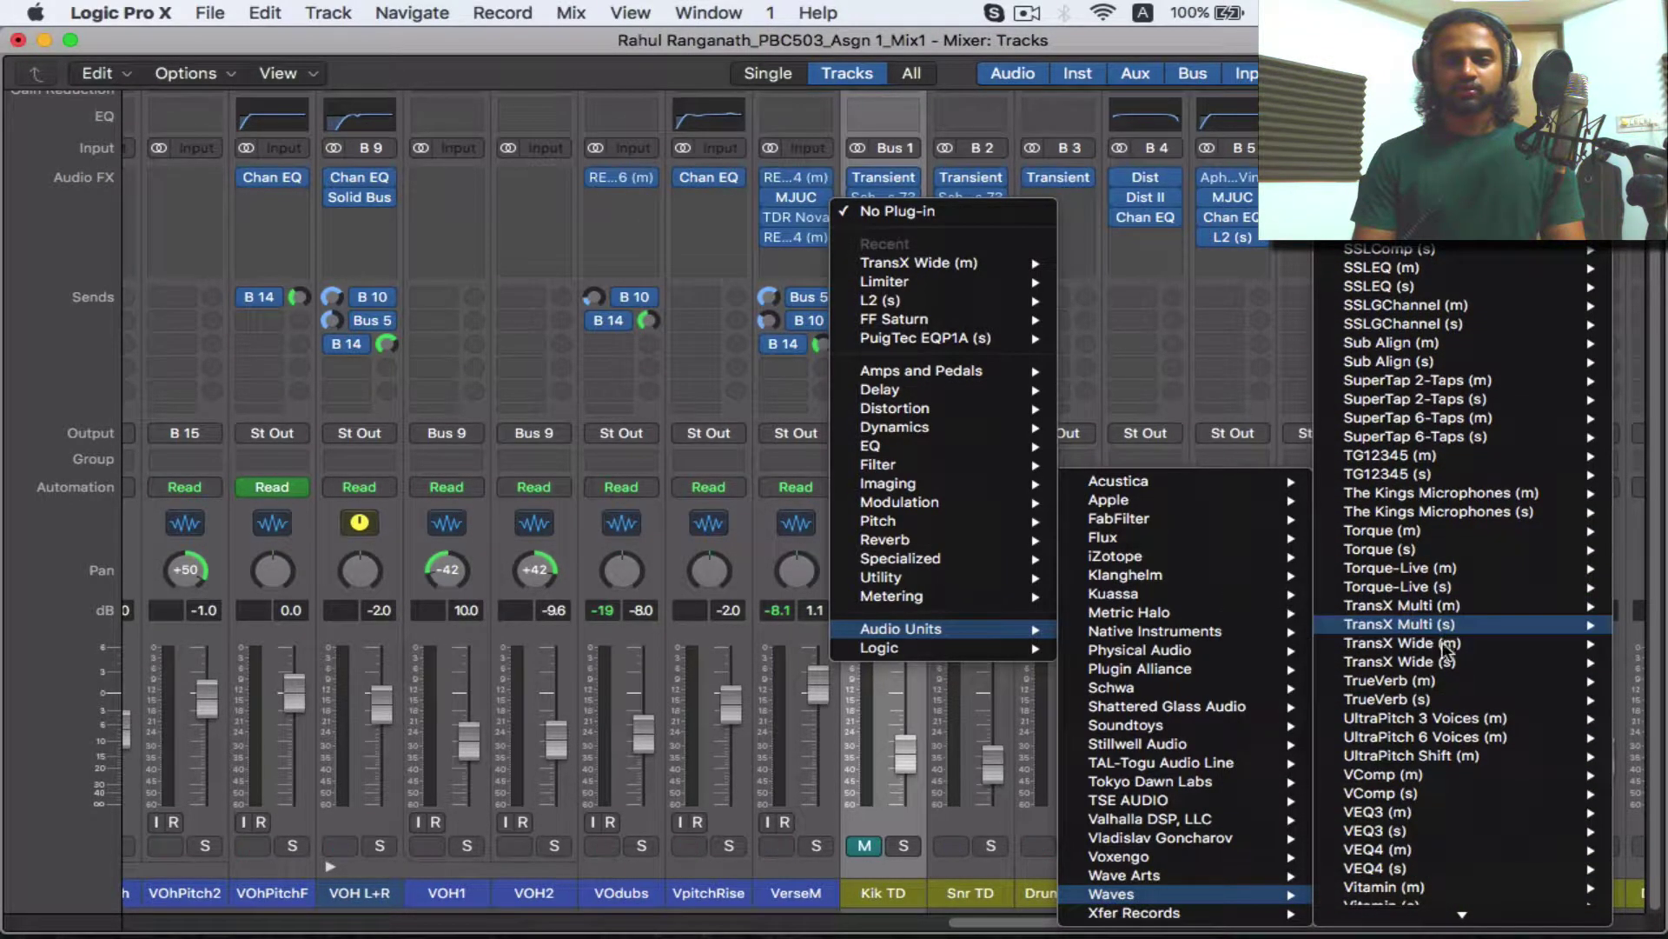
pyautogui.moveTo(1445, 658)
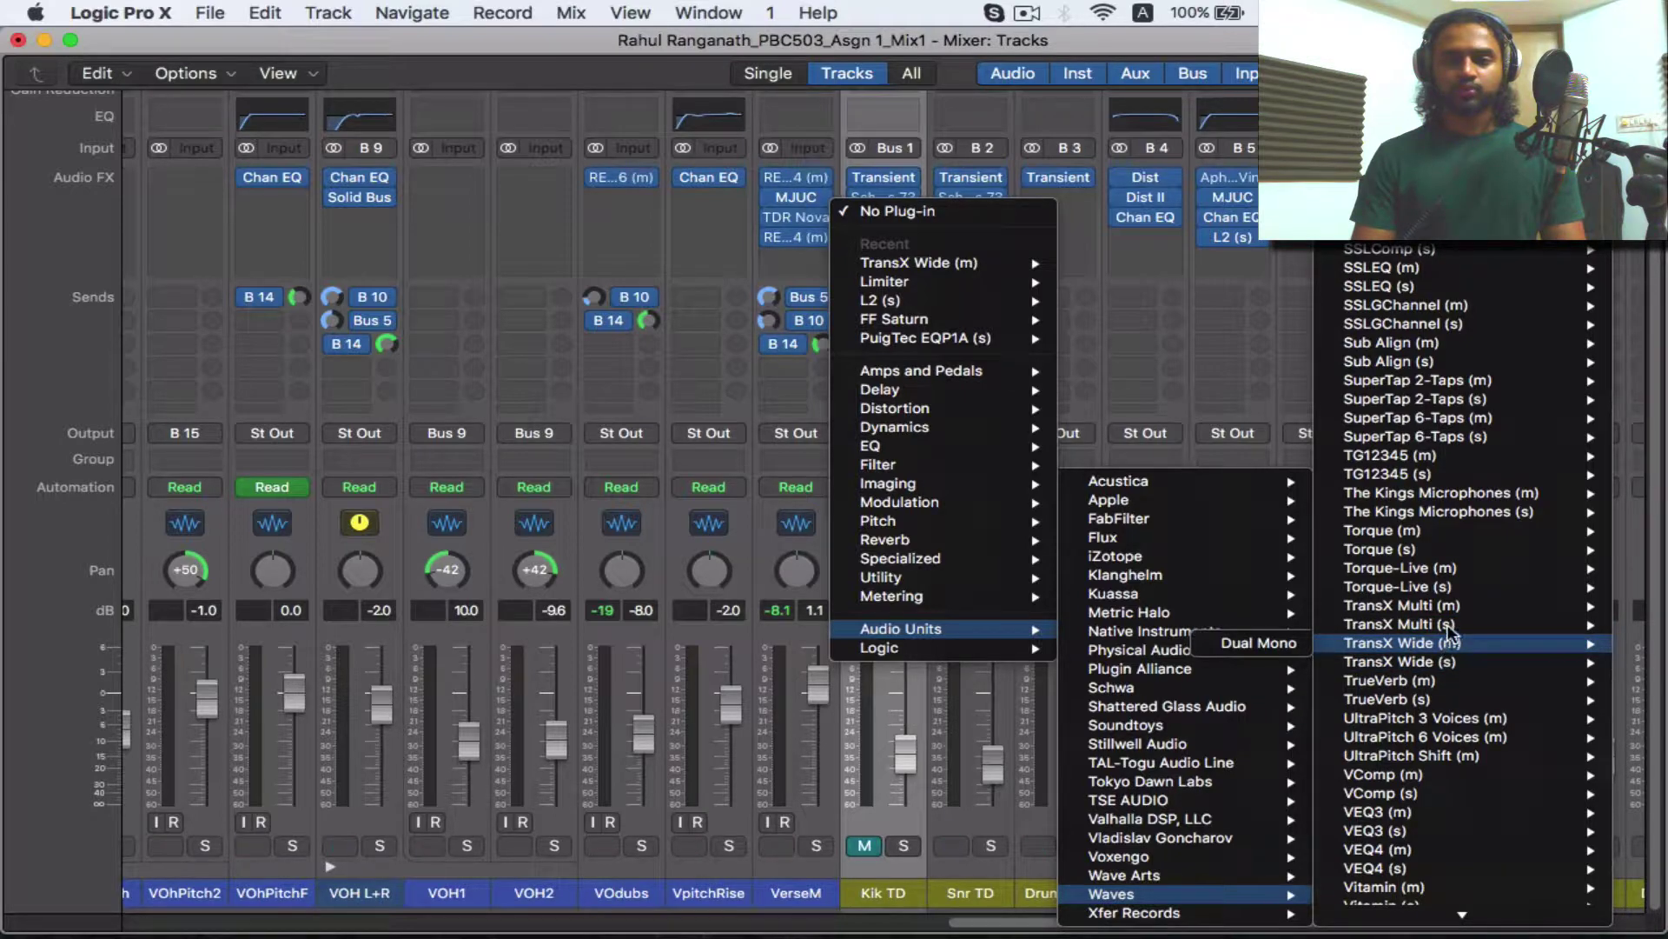
pyautogui.press('Escape')
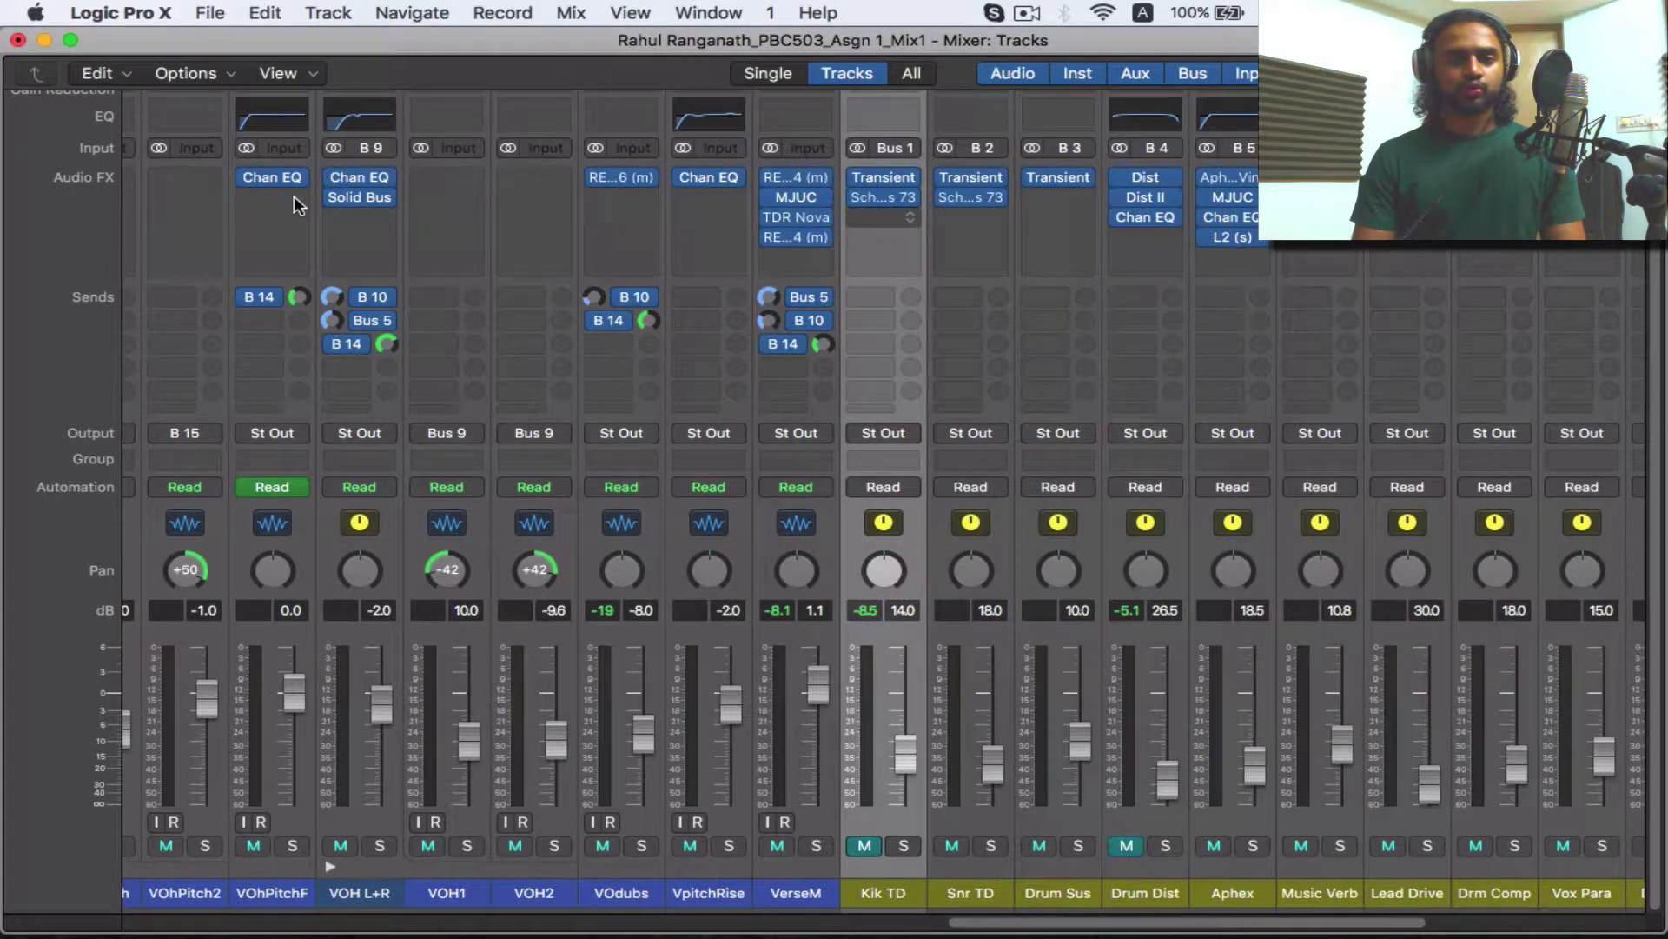
pyautogui.moveTo(321, 129); pyautogui.dragTo(480, 191)
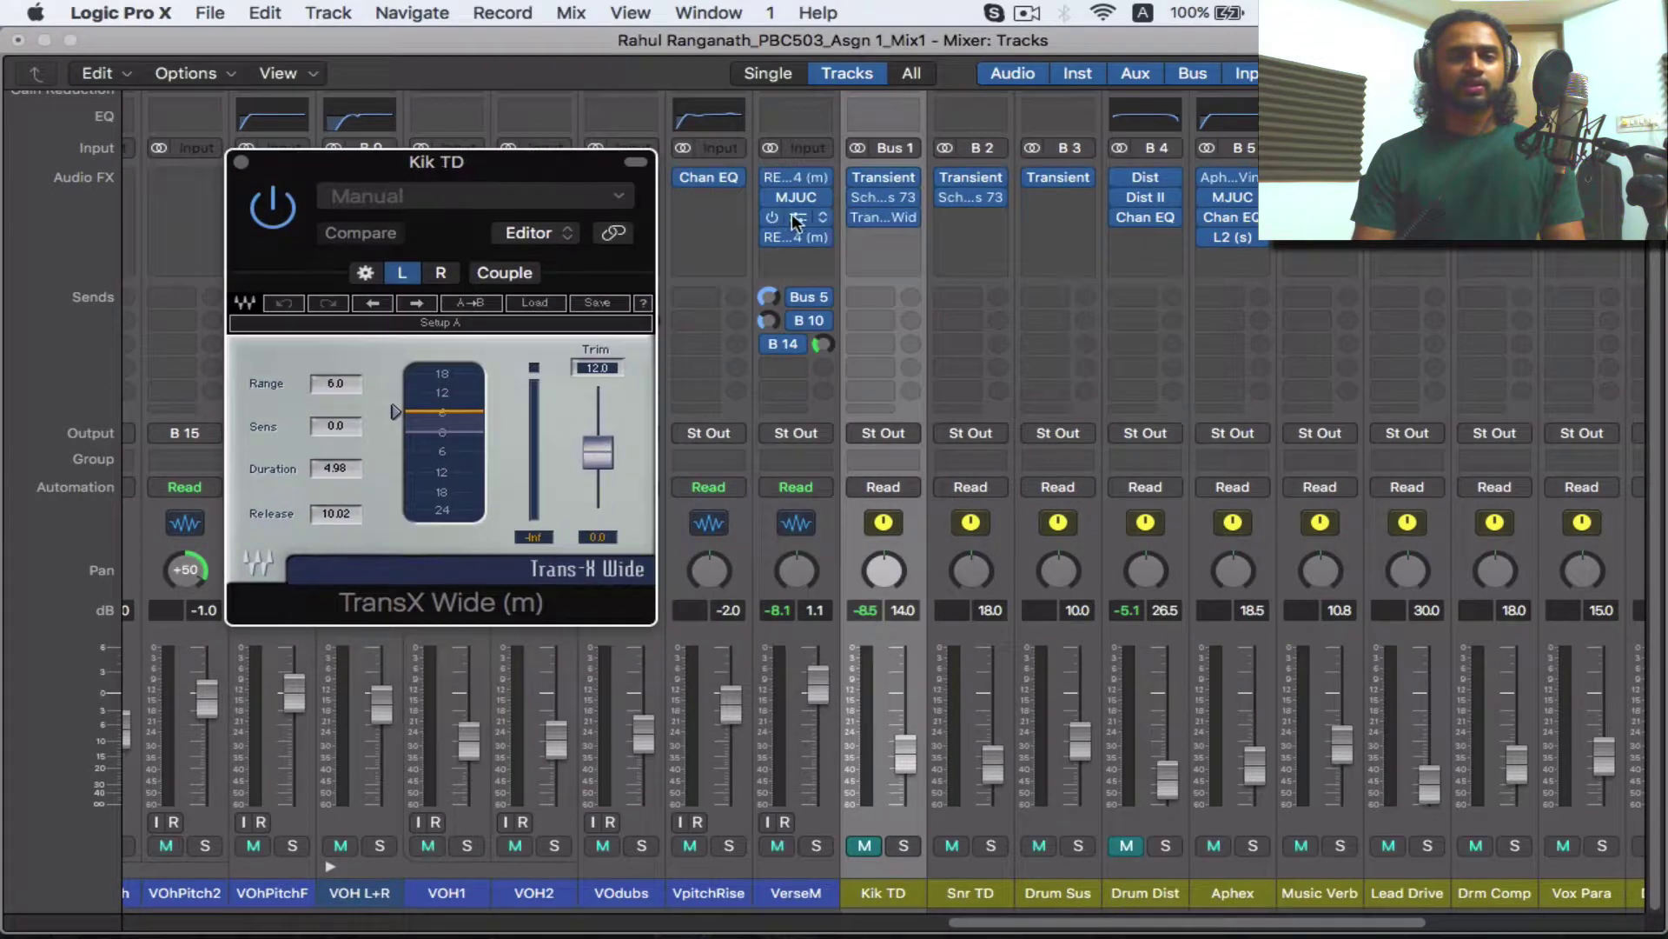
# Remove the TransX Wide (m) plug-in from the Kik TD channel
pyautogui.click(910, 217)
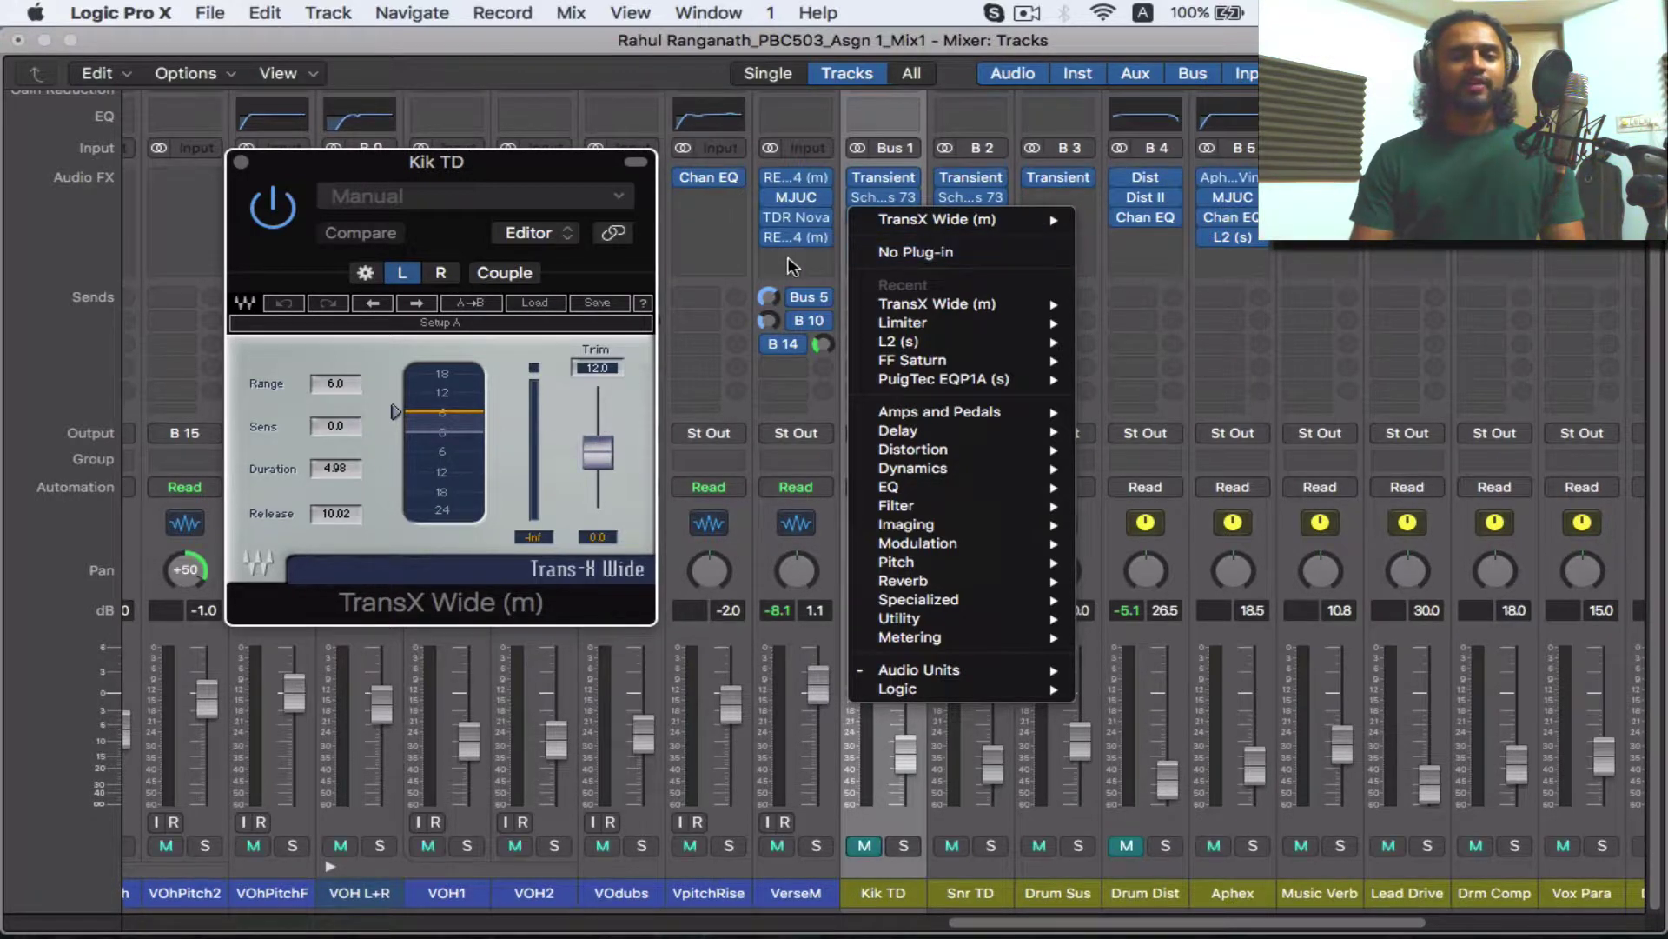
pyautogui.click(832, 257)
pyautogui.click(911, 216)
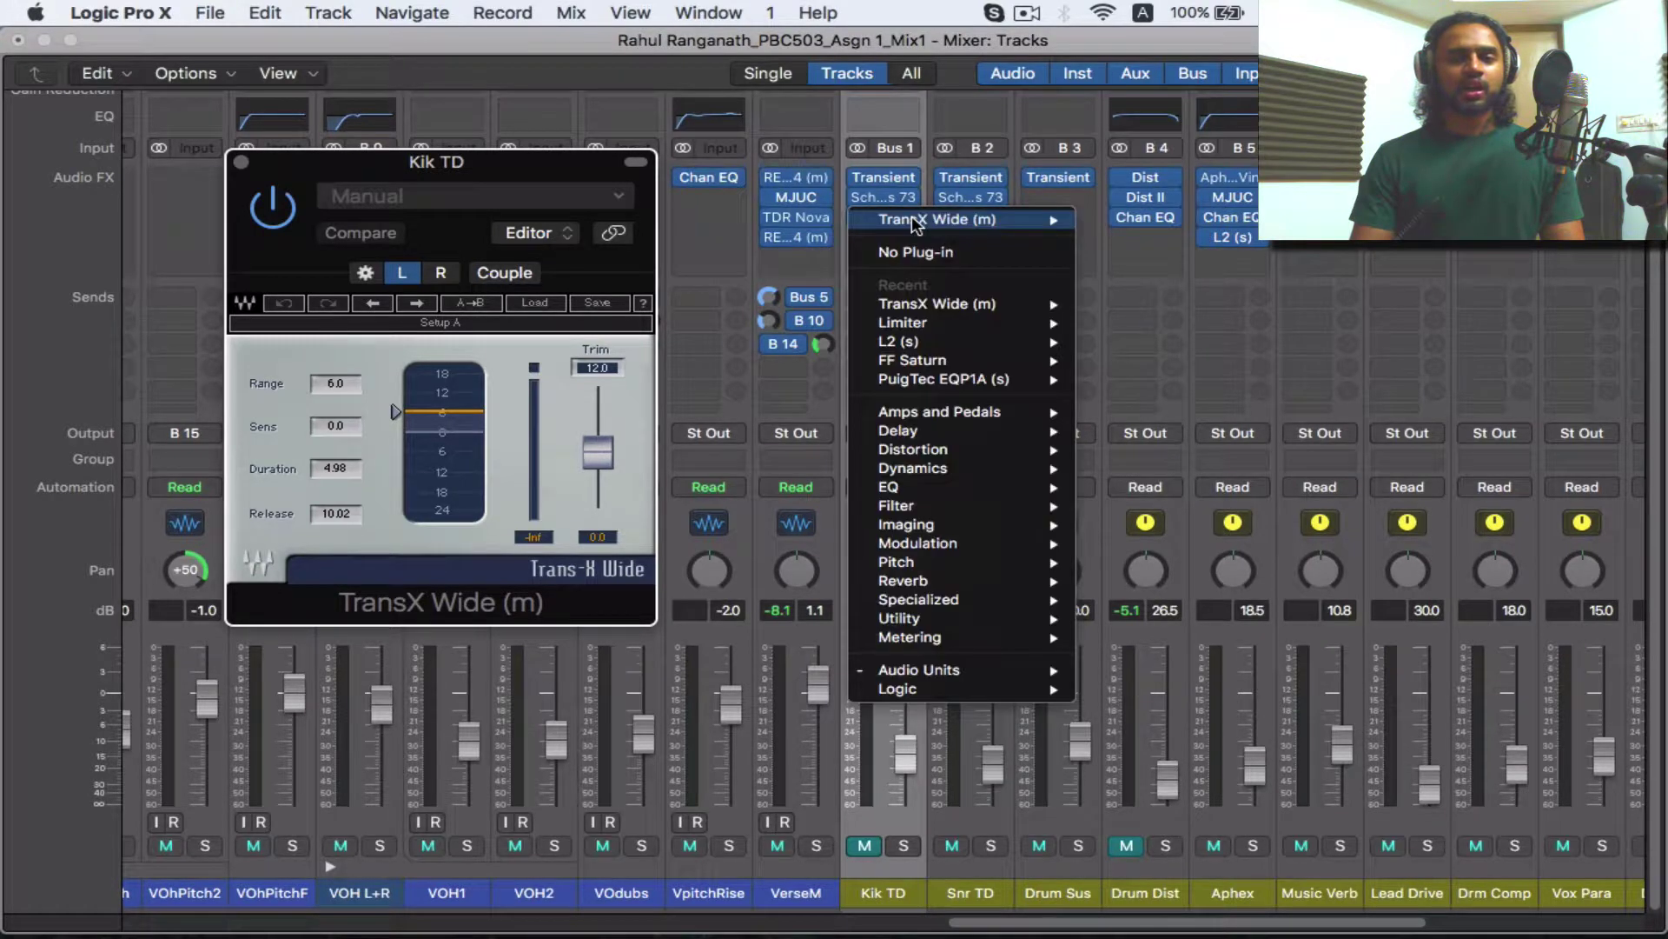
pyautogui.click(943, 258)
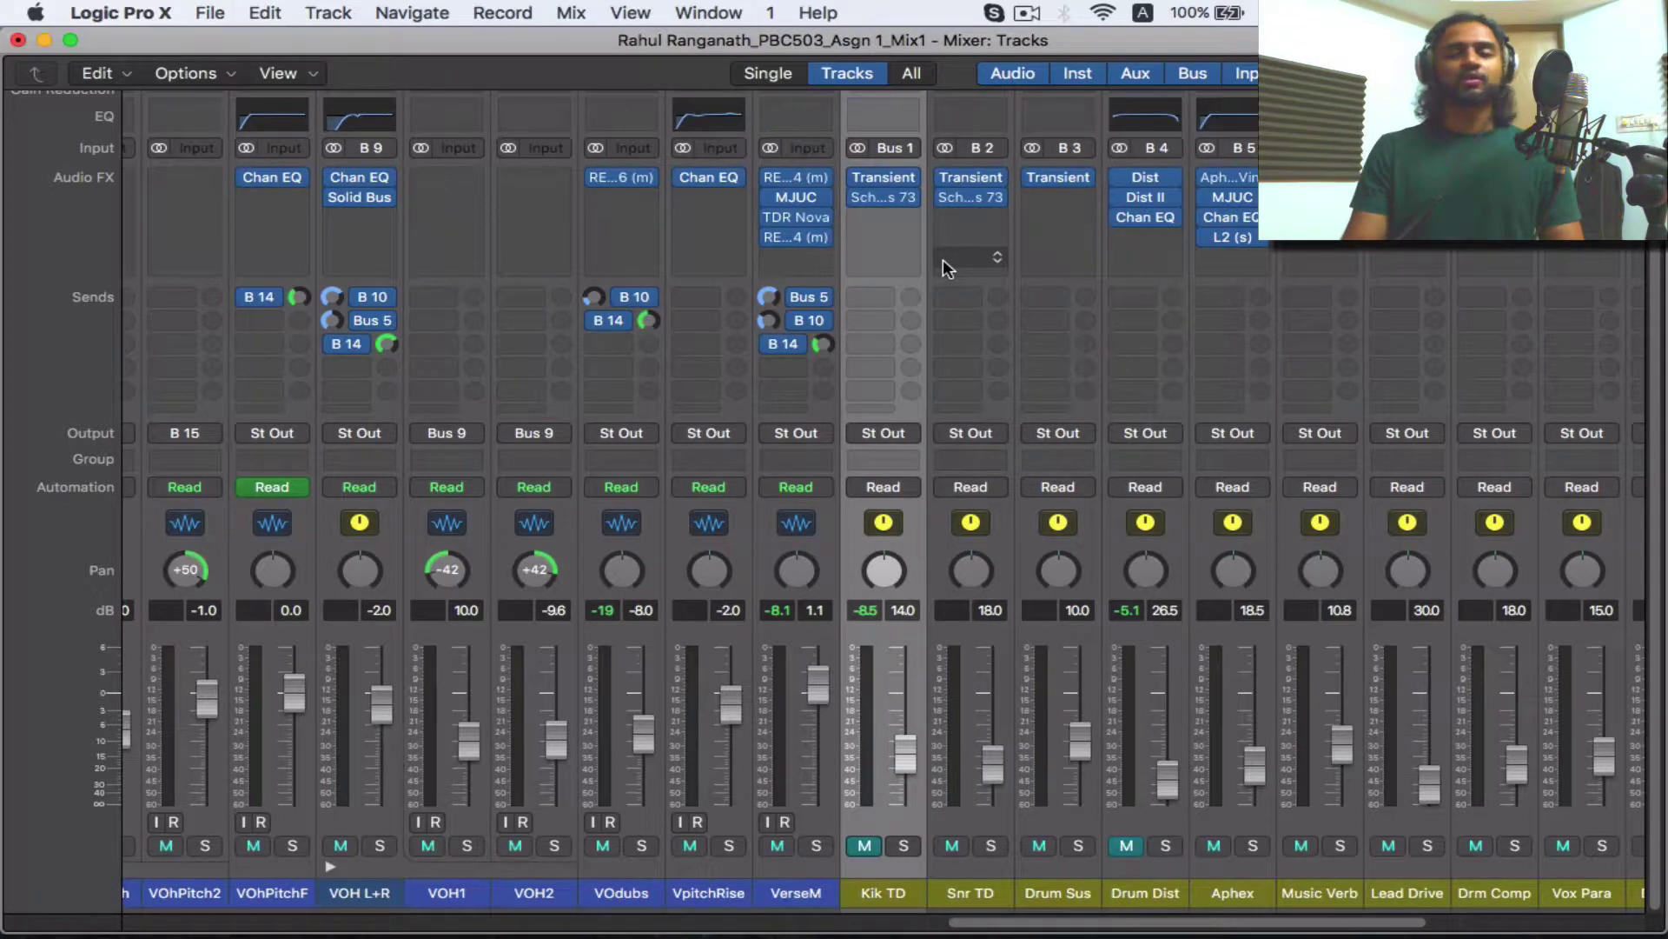
# Reopen the Kik TD channel's Transient Master, set its Attack to 100%, and close the plug-in window
pyautogui.moveTo(895, 178)
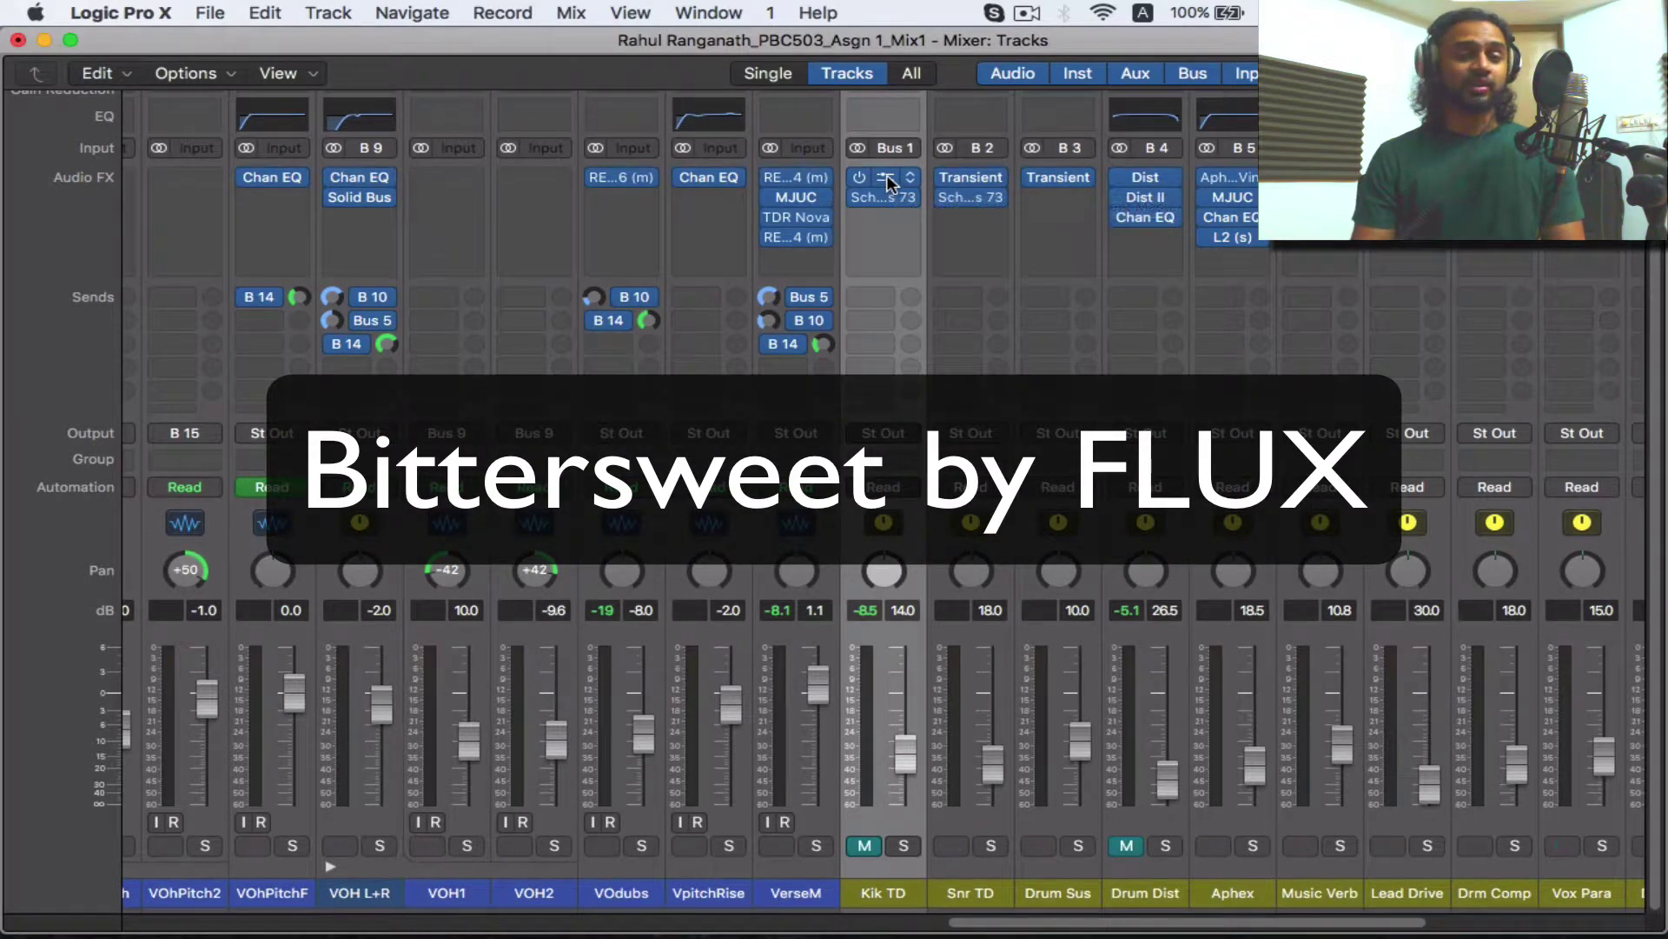
pyautogui.click(886, 180)
pyautogui.moveTo(1130, 91); pyautogui.dragTo(873, 142)
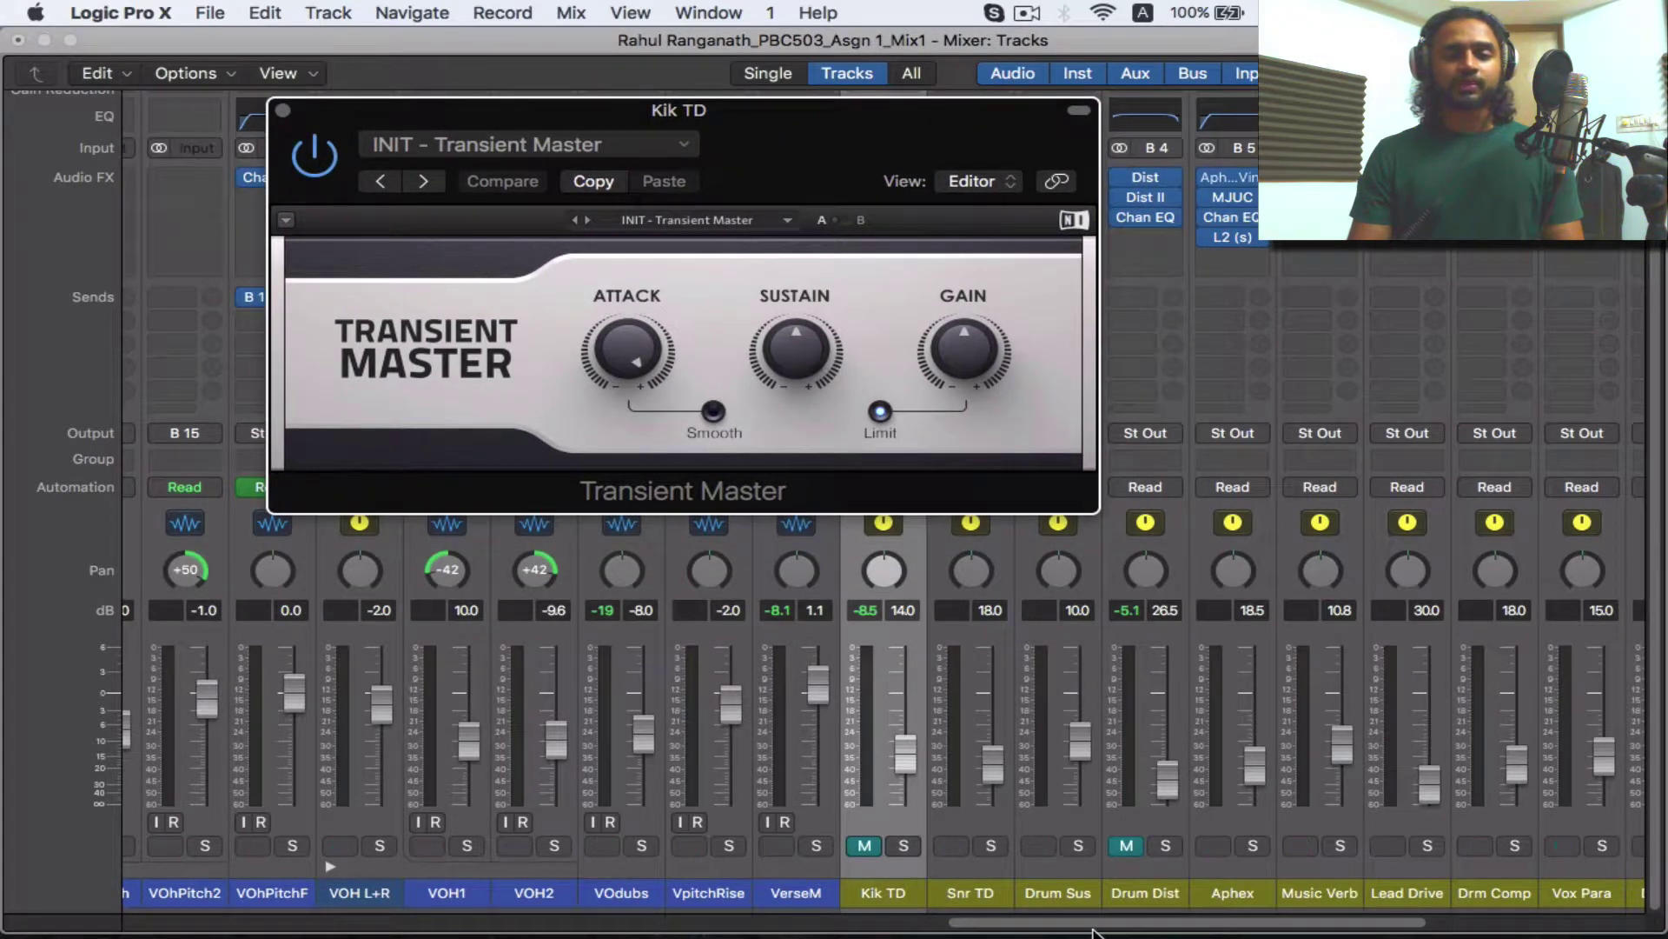
pyautogui.moveTo(628, 350)
pyautogui.mouseDown()
pyautogui.moveTo(628, 326)
pyautogui.moveTo(636, 353)
pyautogui.mouseUp()
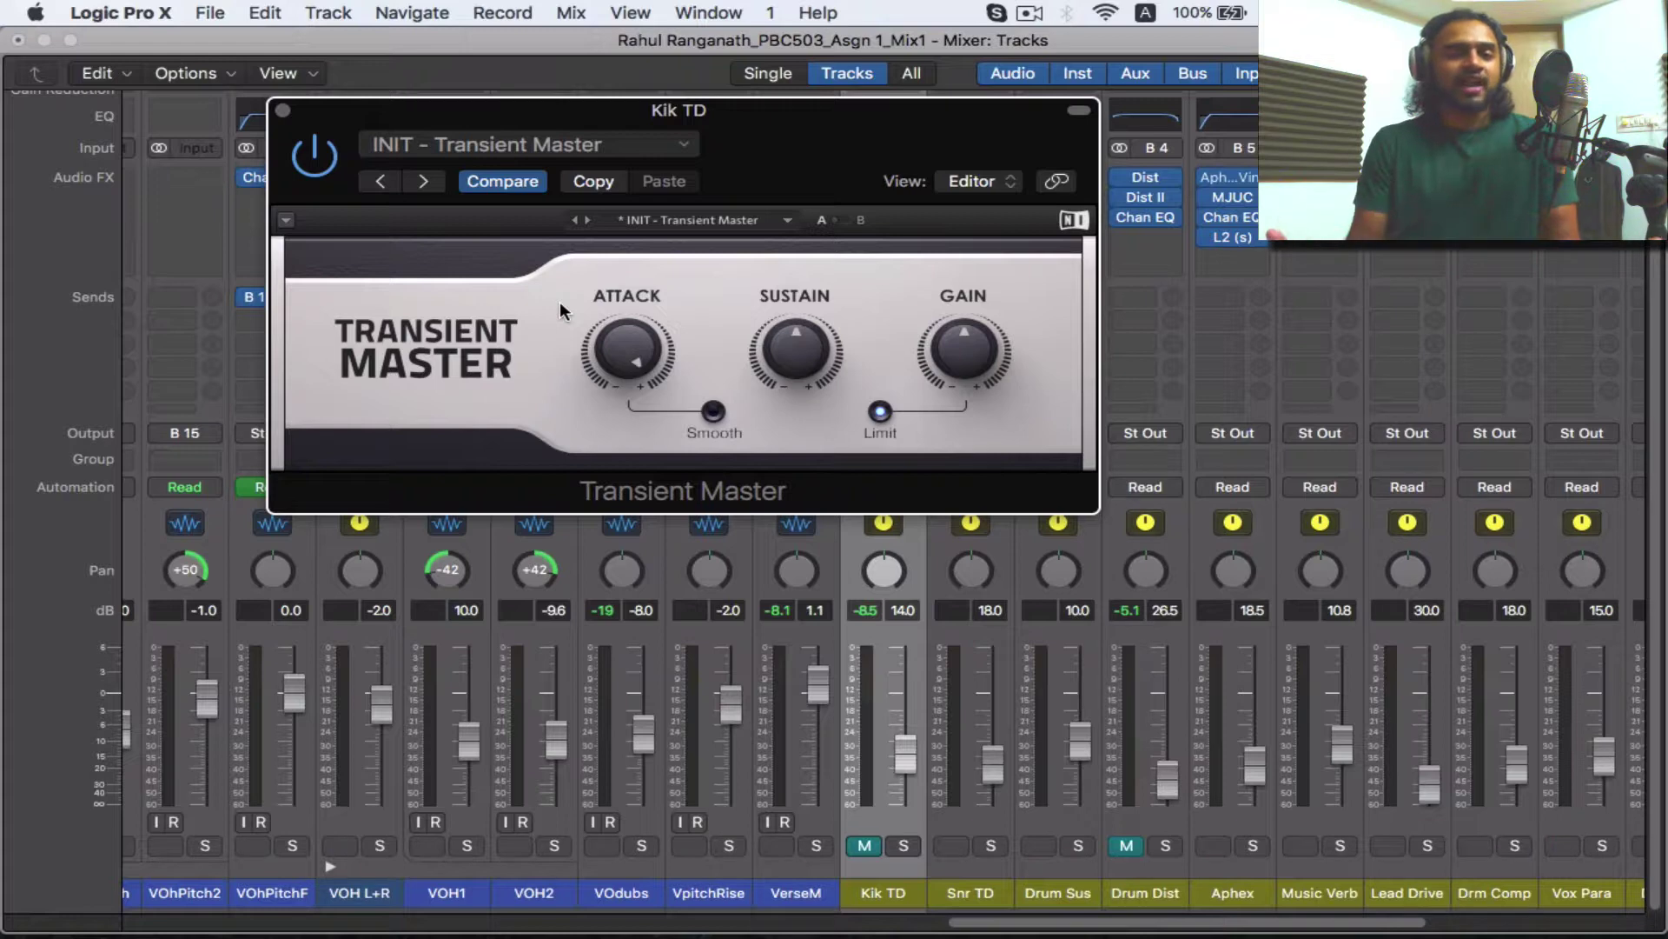
pyautogui.moveTo(637, 353)
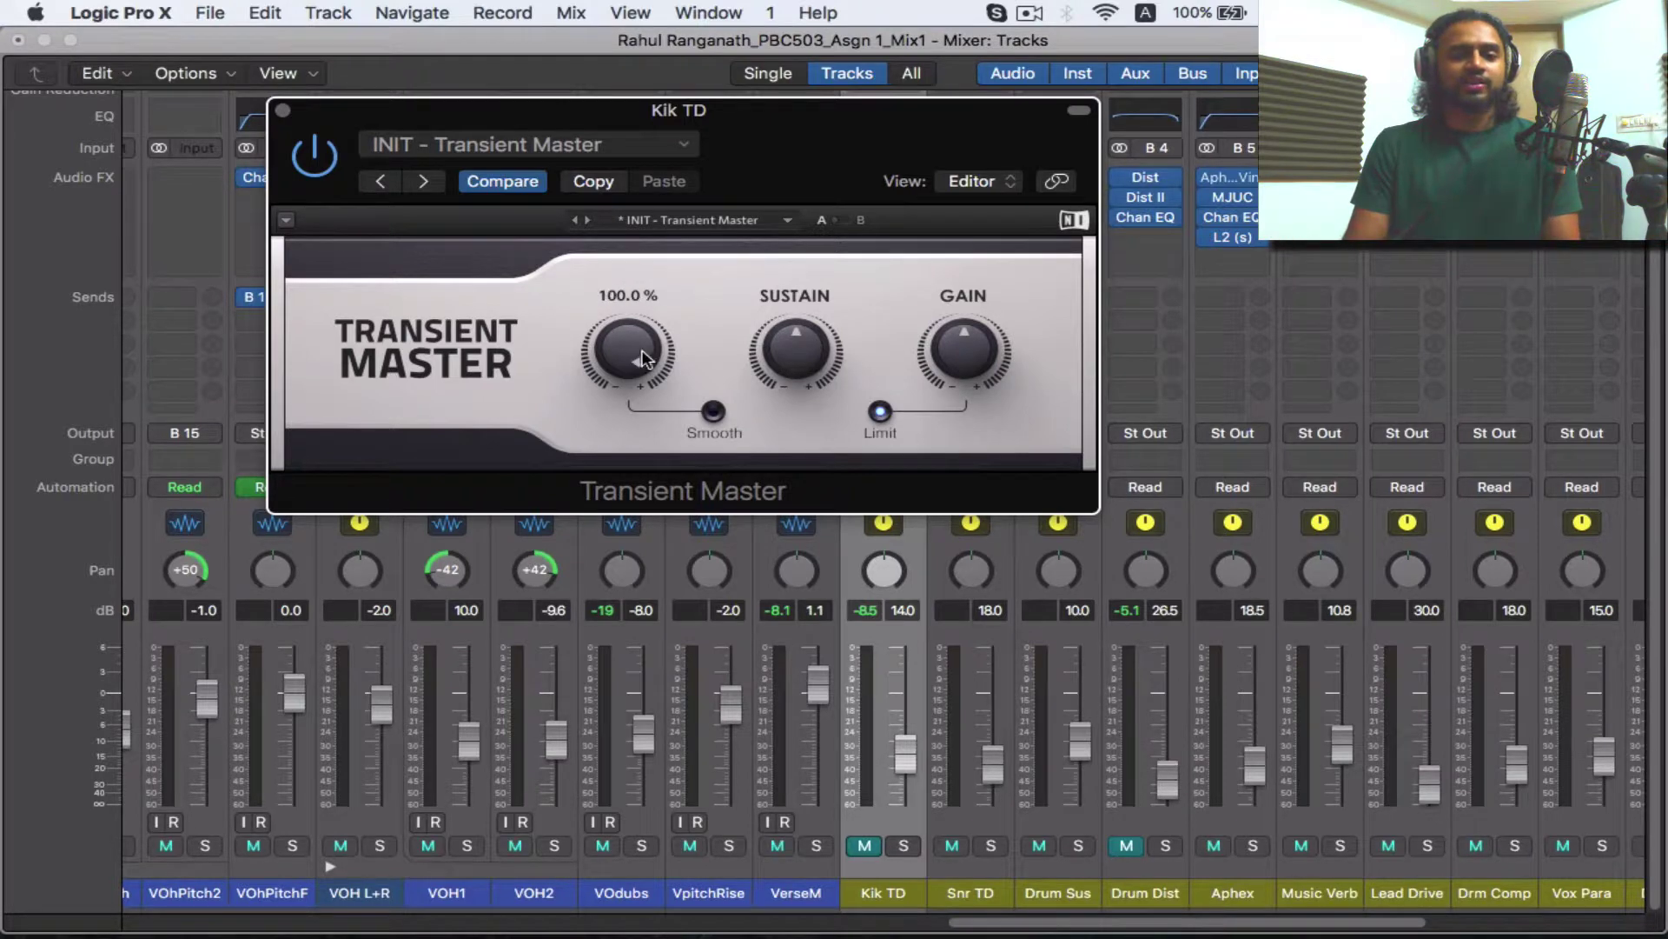
pyautogui.click(283, 109)
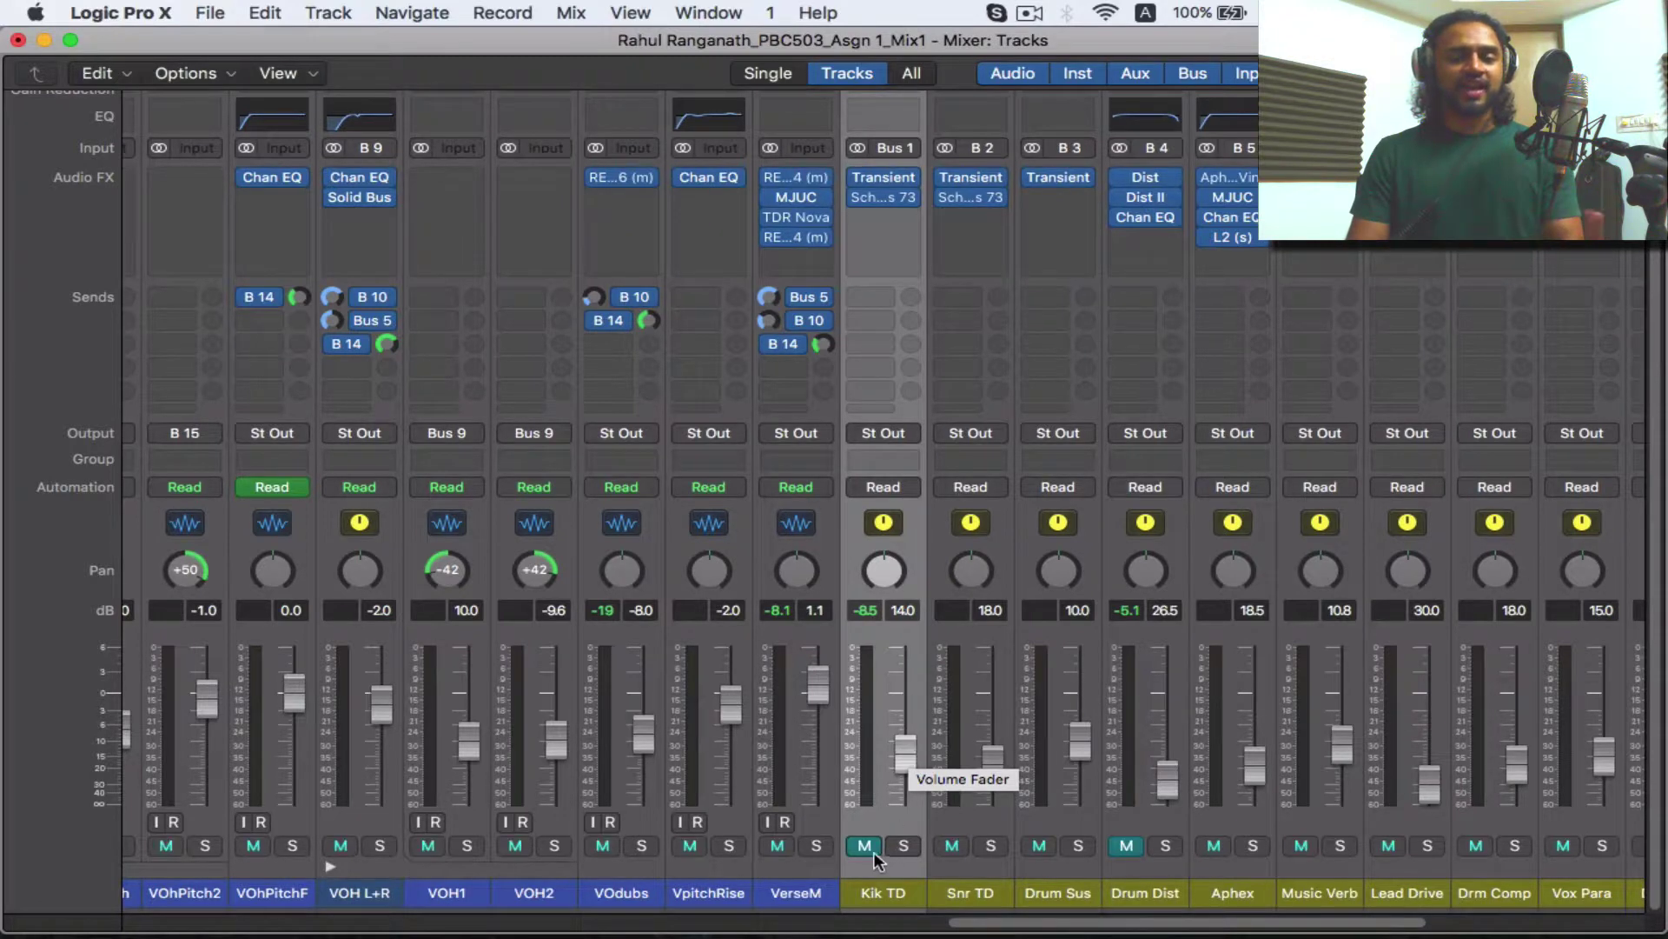
# Unmute and solo the Kik TD channel and listen to it together with the Kick during playback
pyautogui.click(904, 846)
pyautogui.click(906, 846)
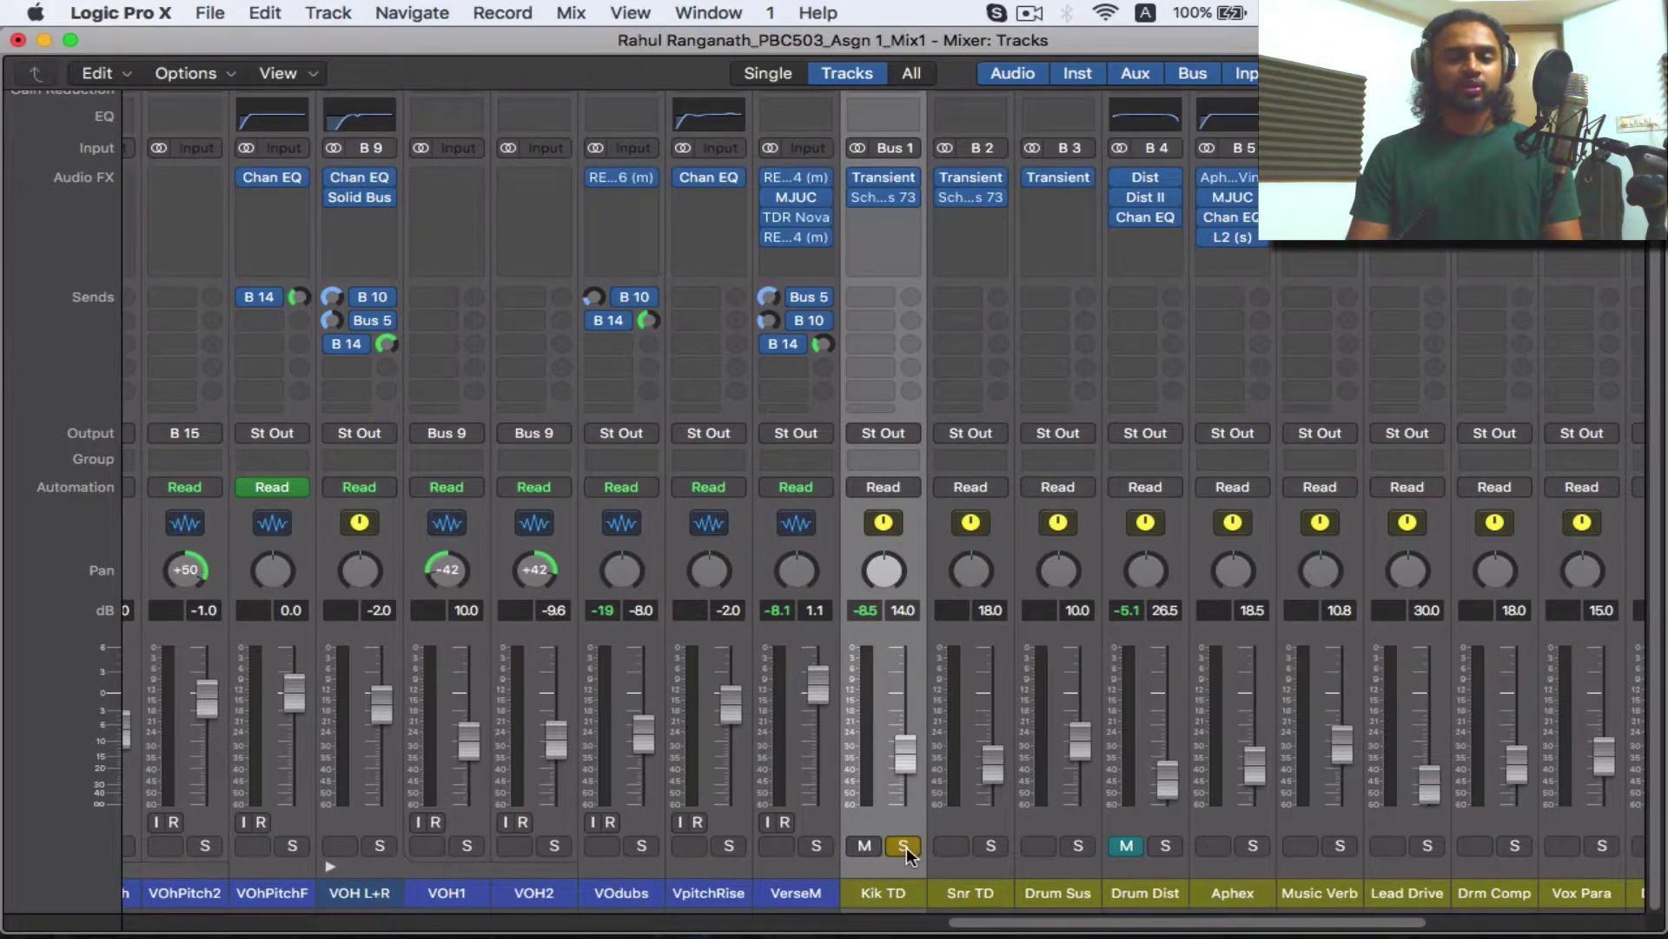
pyautogui.click(905, 847)
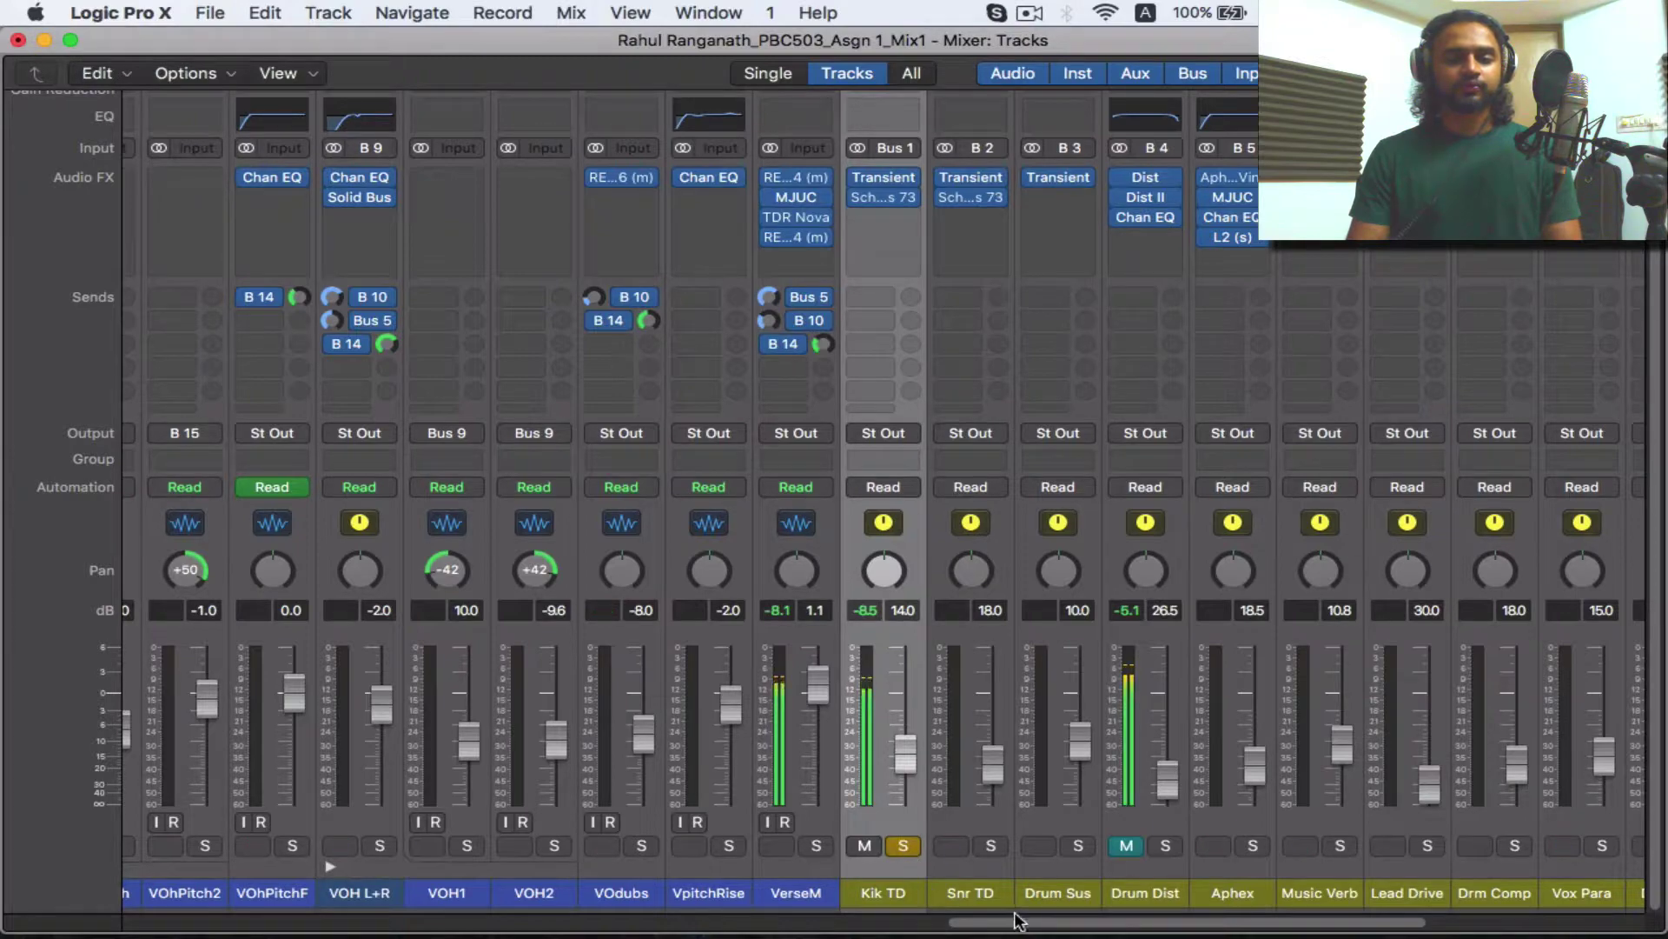
pyautogui.moveTo(1024, 923); pyautogui.dragTo(1059, 928)
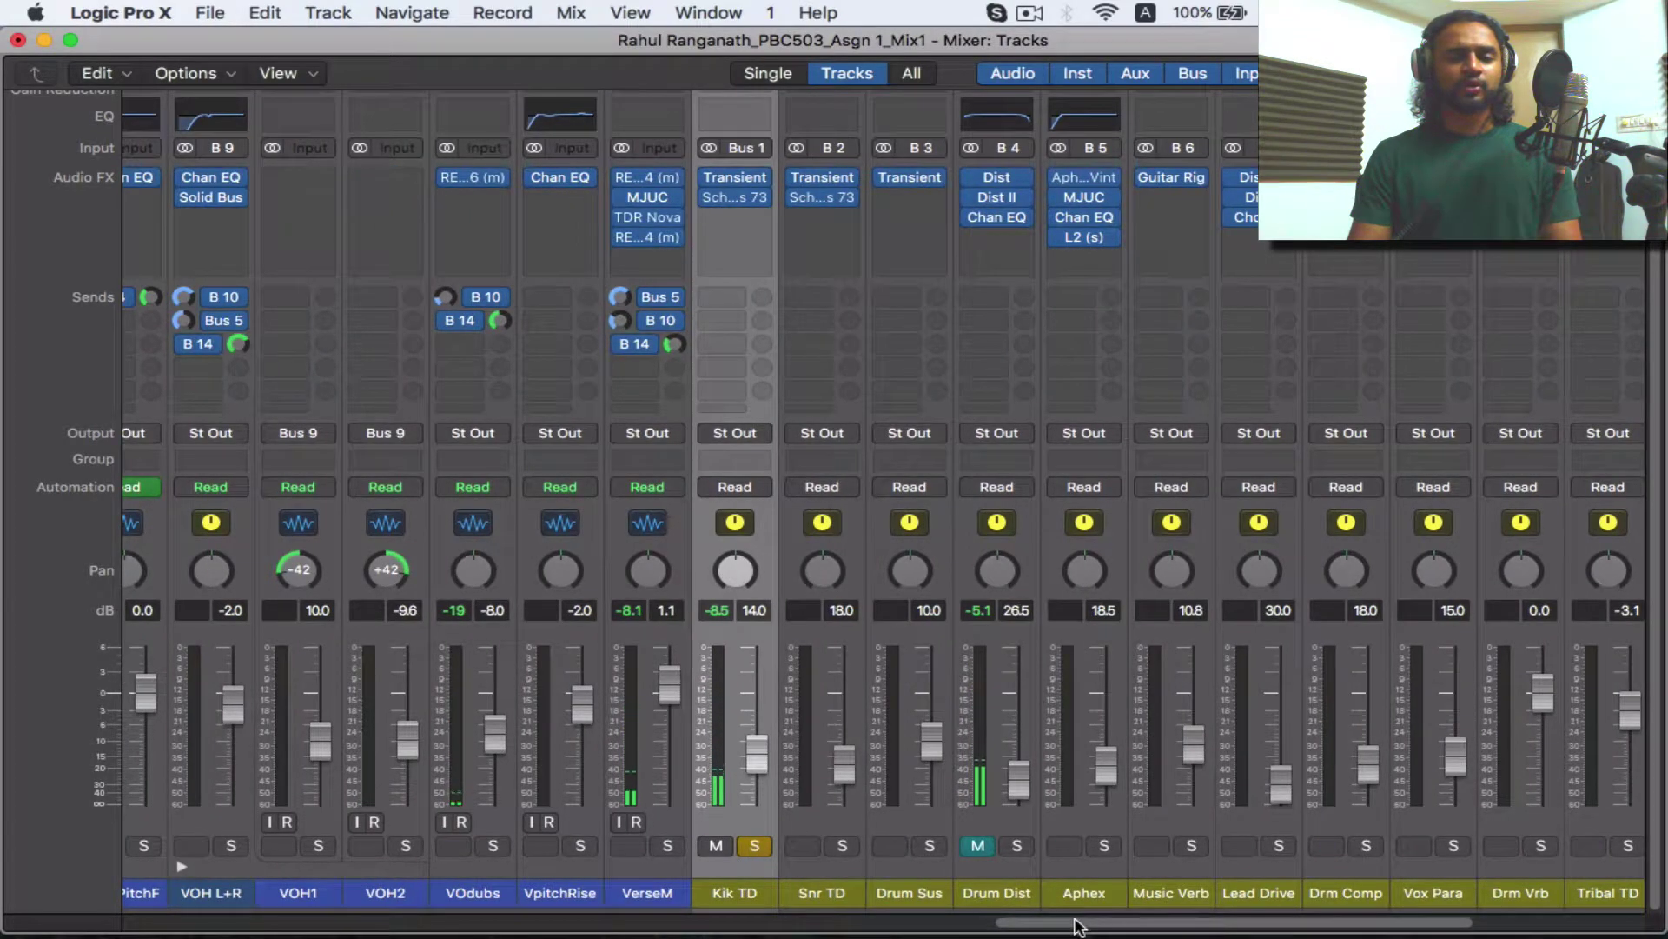
pyautogui.moveTo(1052, 924); pyautogui.dragTo(130, 926)
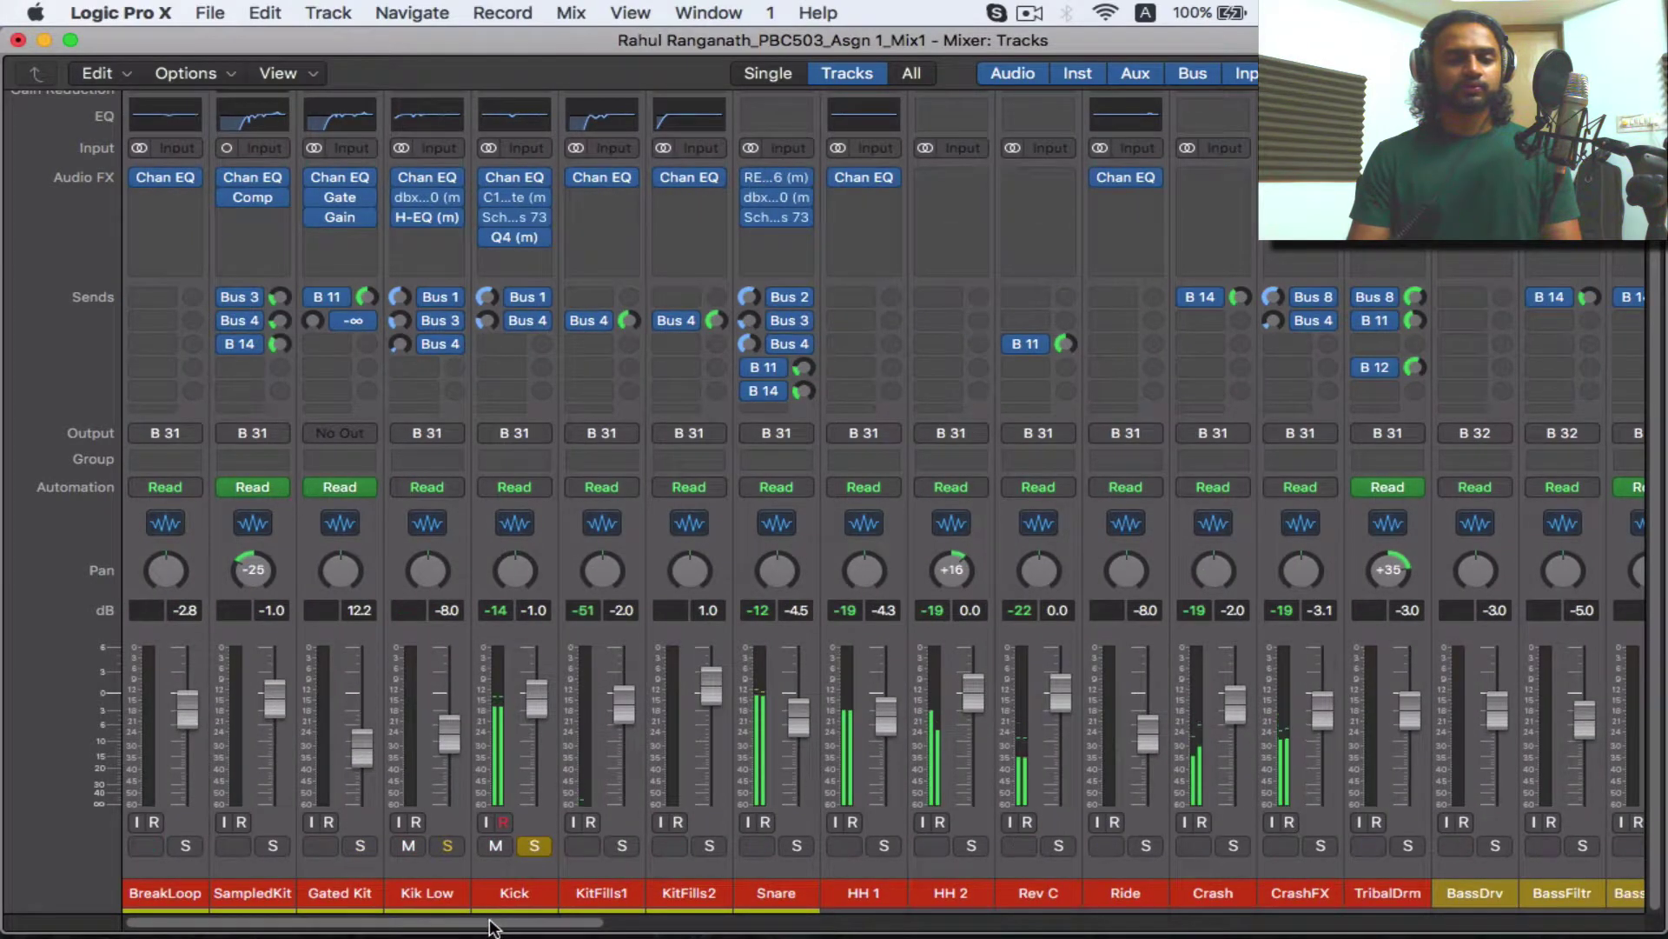
# Compare the kick without and with the parallel bus by lowering the Kik TD fader to -∞ and restoring it to 14.0 dB
pyautogui.moveTo(495, 923); pyautogui.dragTo(631, 920)
pyautogui.click(1166, 923)
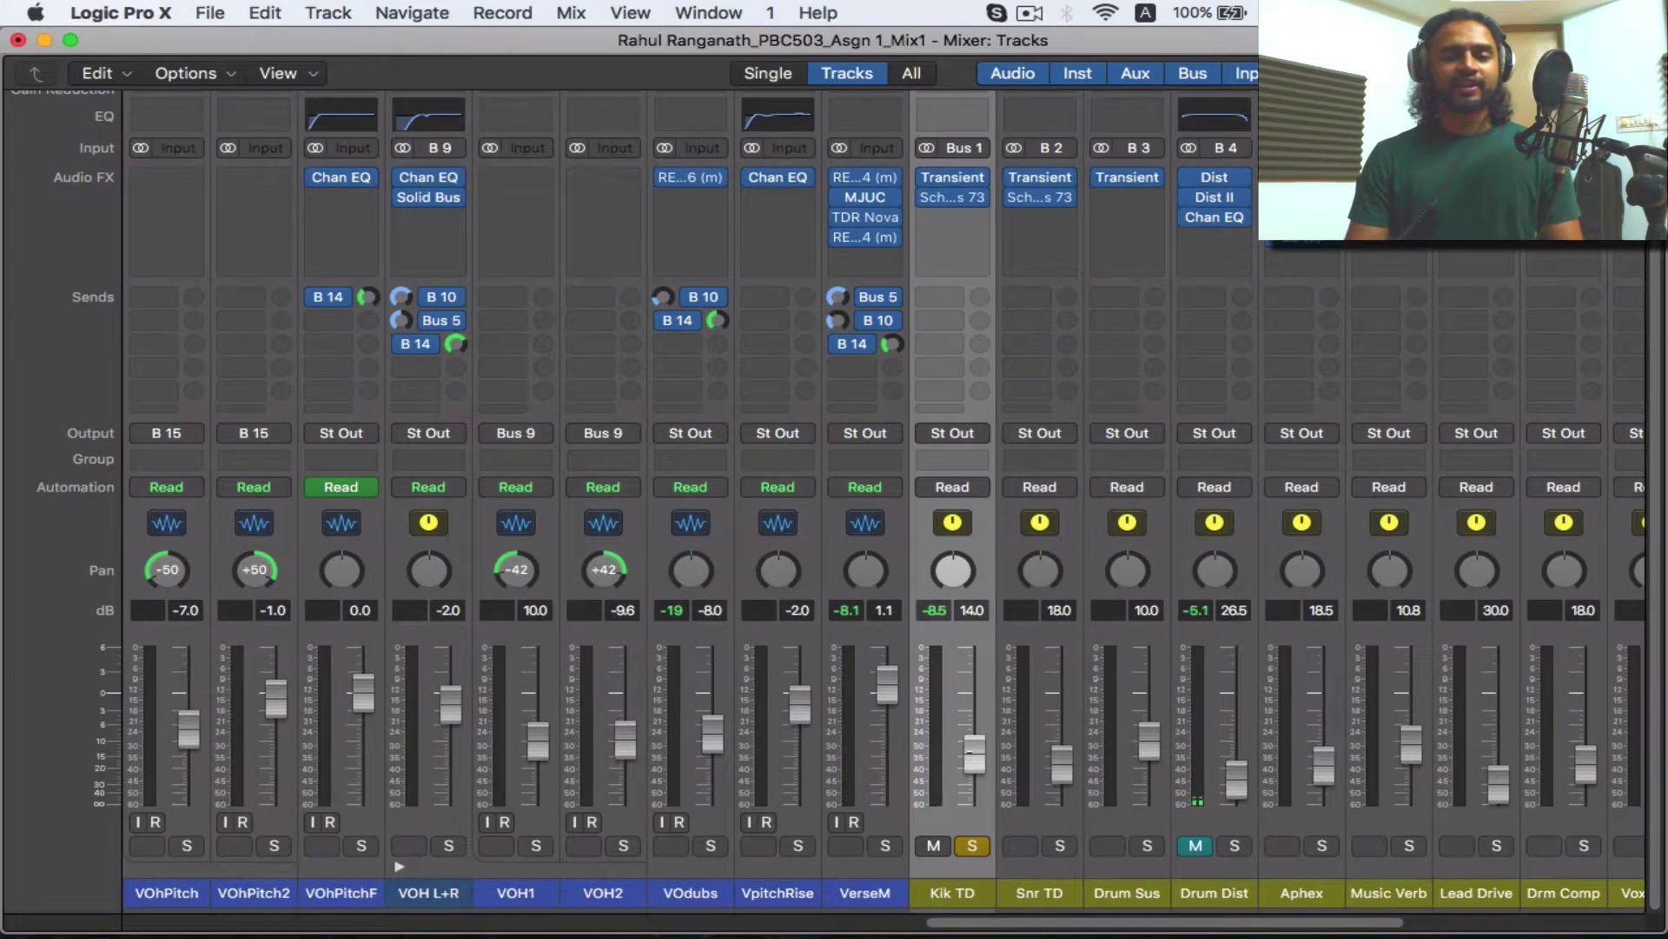
pyautogui.moveTo(969, 763); pyautogui.dragTo(975, 823)
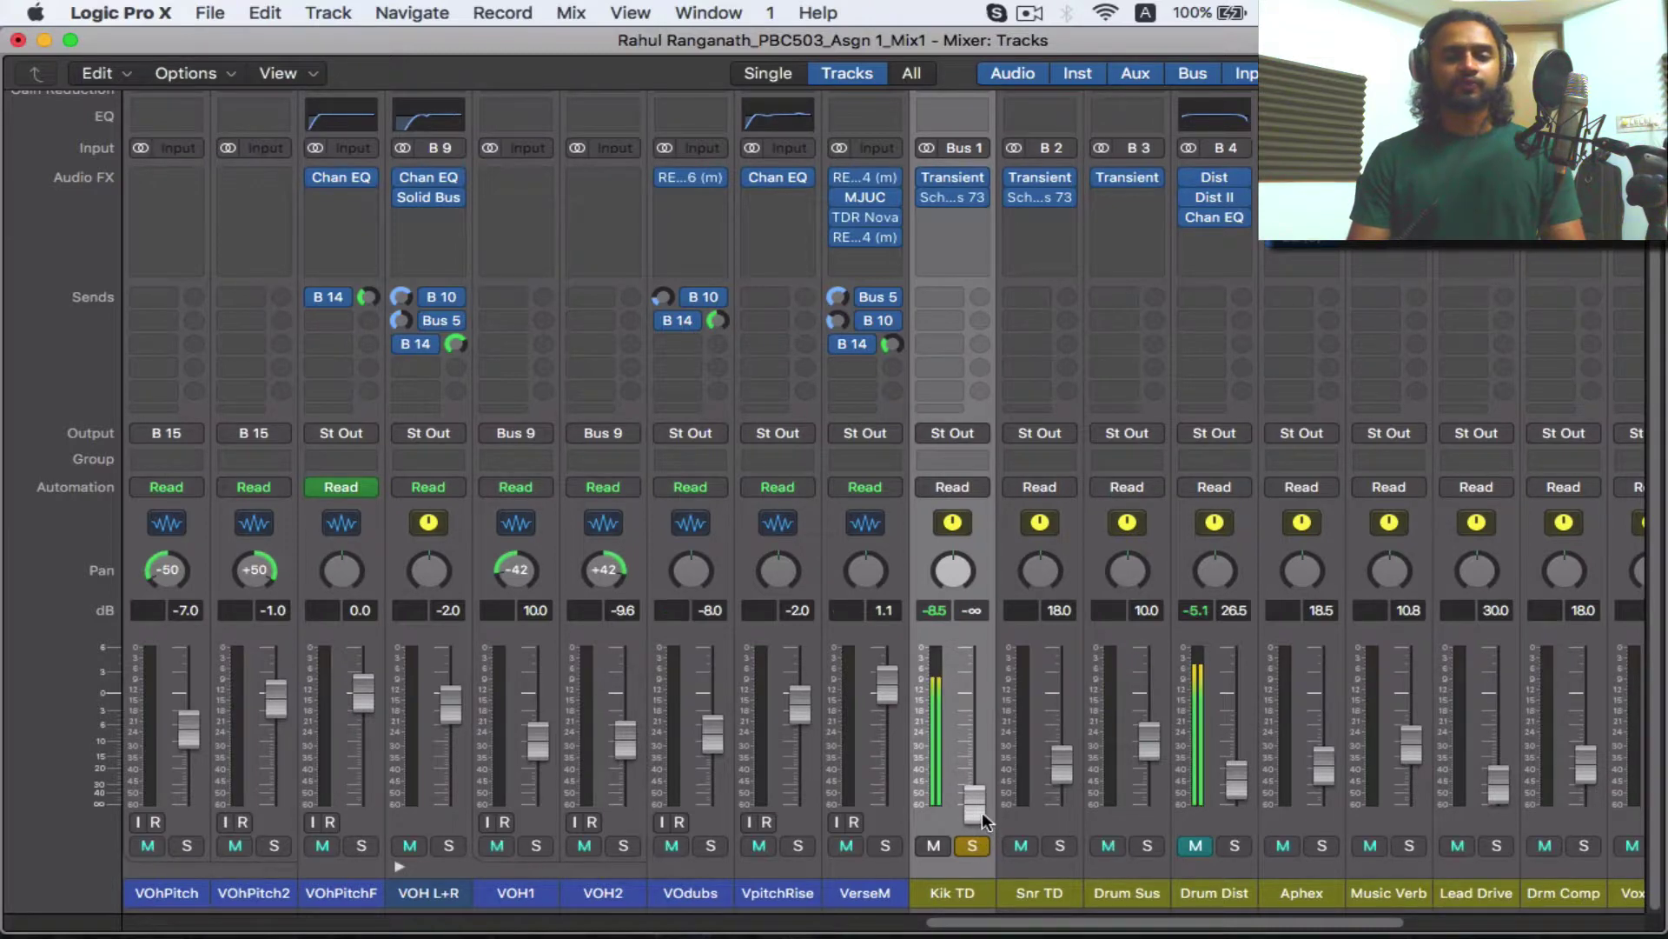
pyautogui.moveTo(971, 808); pyautogui.dragTo(971, 755)
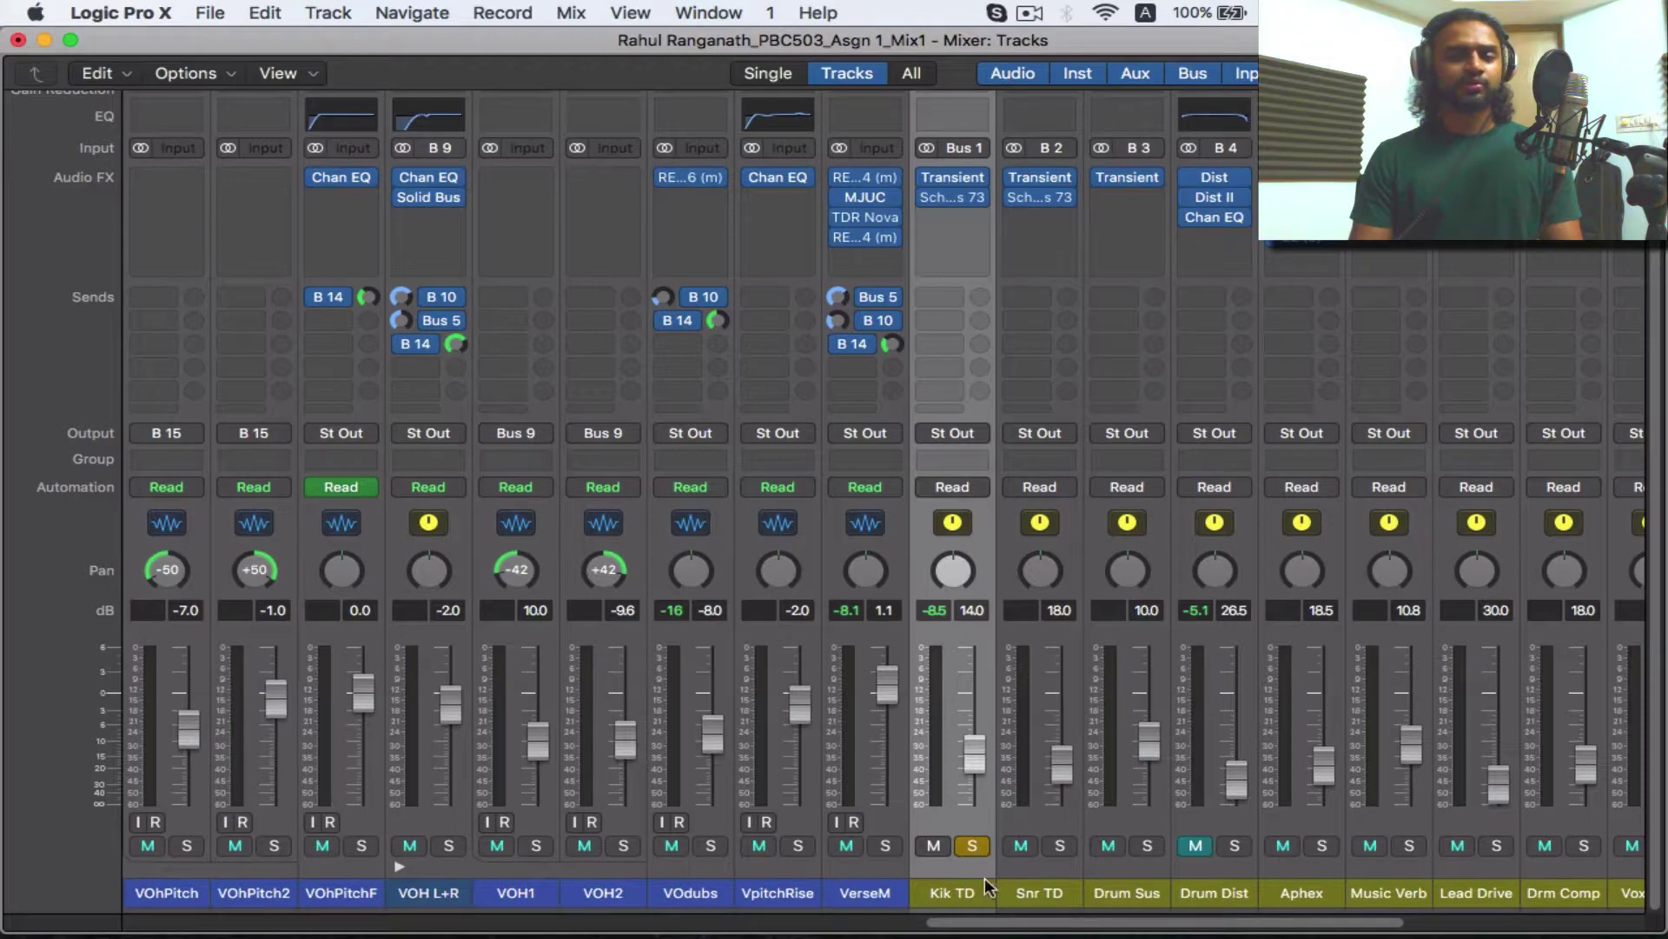
# Turn off solo on the Kik TD and Kick channels, and unmute the Drum Dist channel
pyautogui.moveTo(989, 923)
pyautogui.mouseDown()
pyautogui.moveTo(170, 934)
pyautogui.moveTo(999, 923)
pyautogui.mouseUp()
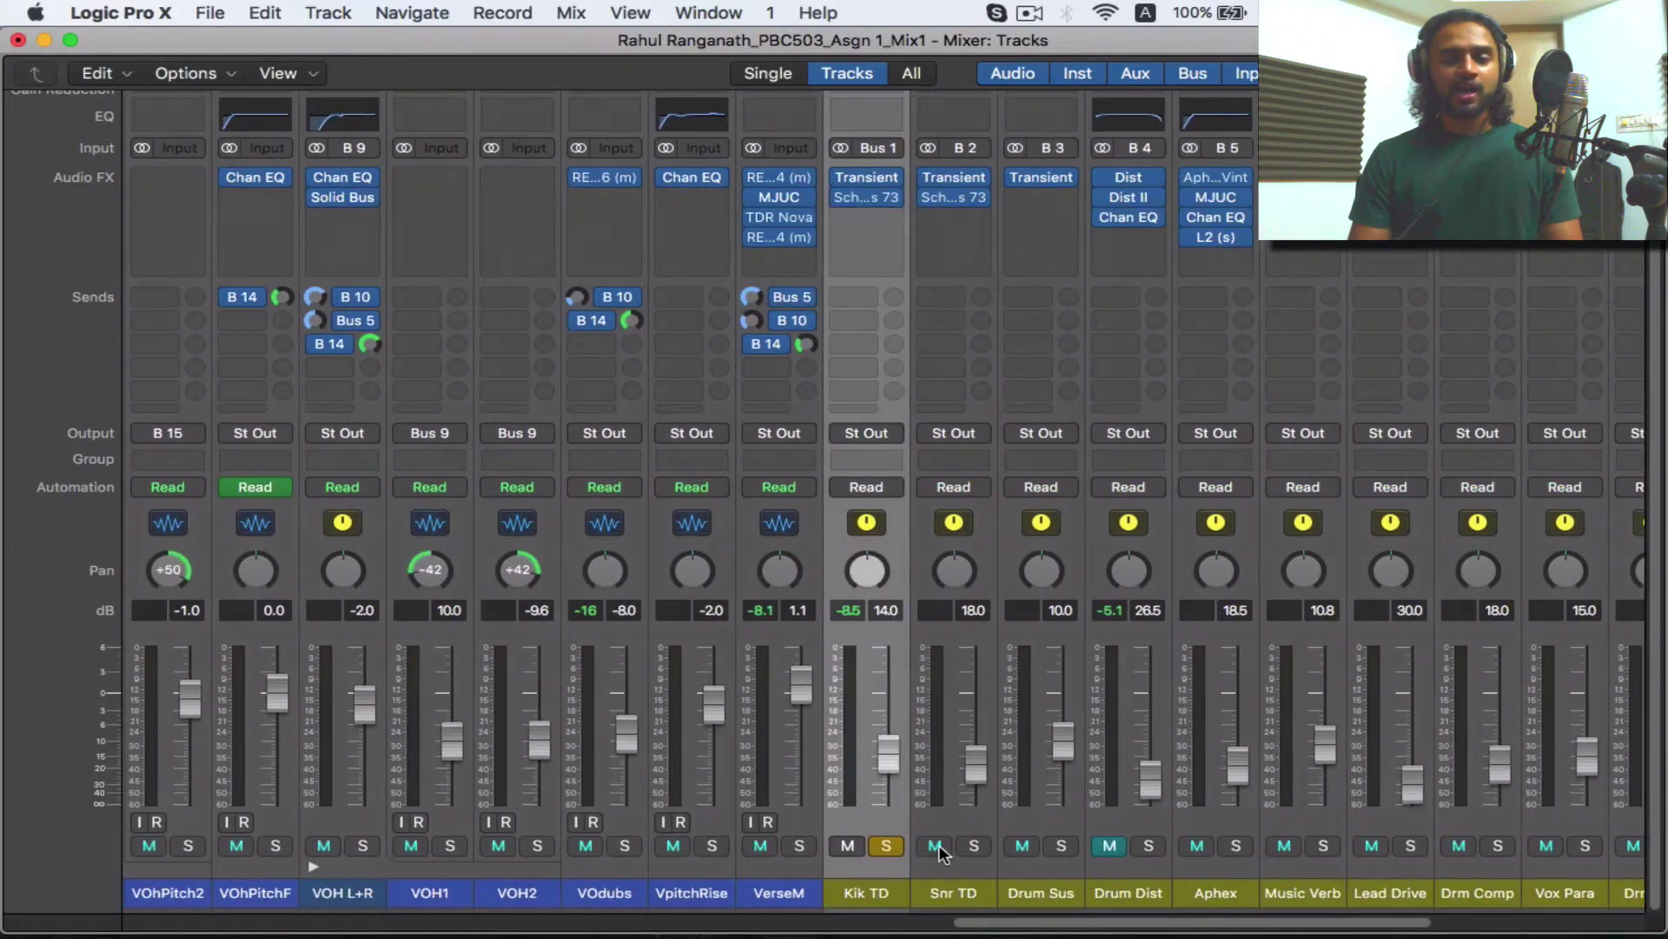
pyautogui.click(886, 845)
pyautogui.click(1110, 846)
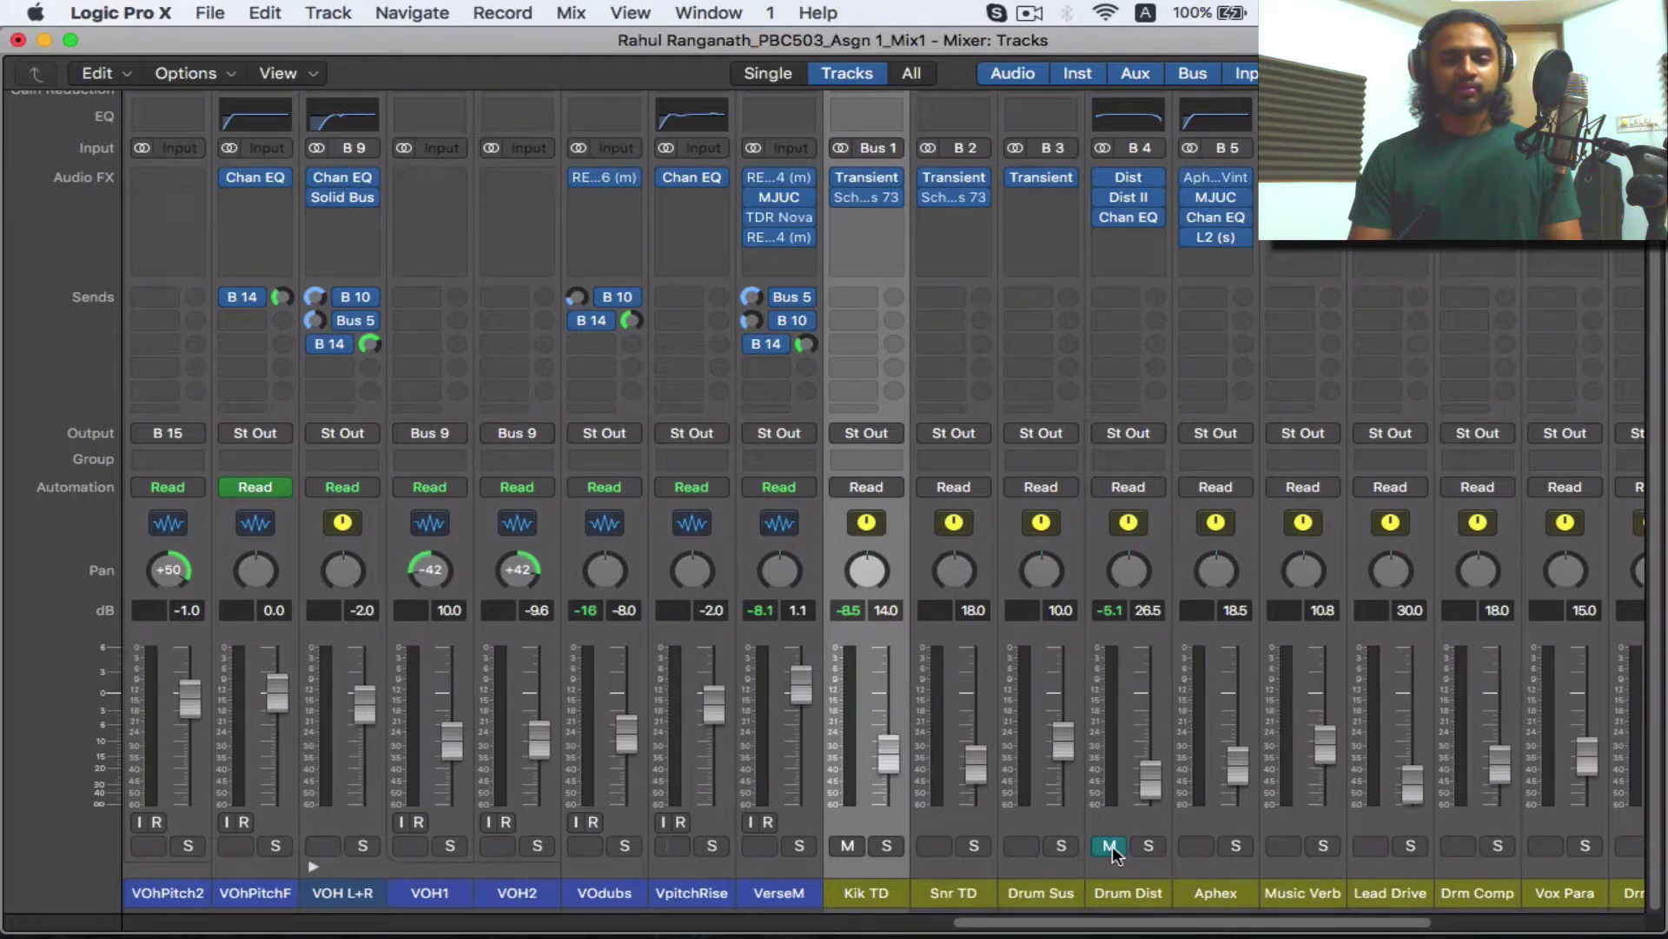
pyautogui.click(1150, 846)
pyautogui.press('space')
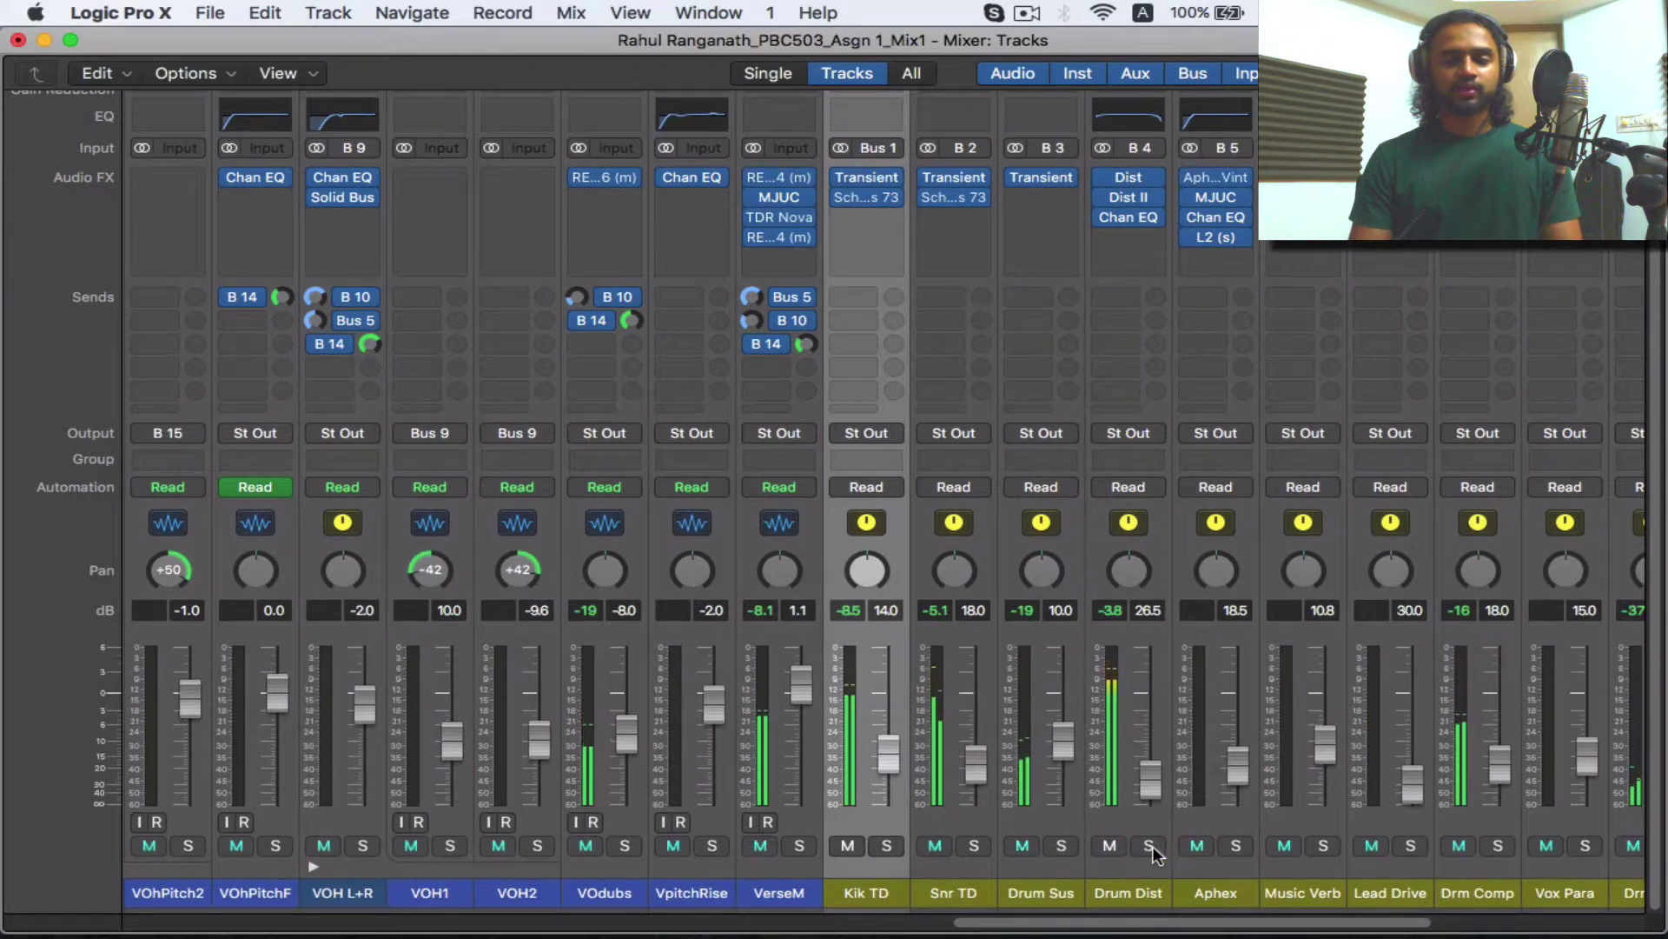
pyautogui.click(1149, 846)
pyautogui.moveTo(1177, 926); pyautogui.dragTo(1, 848)
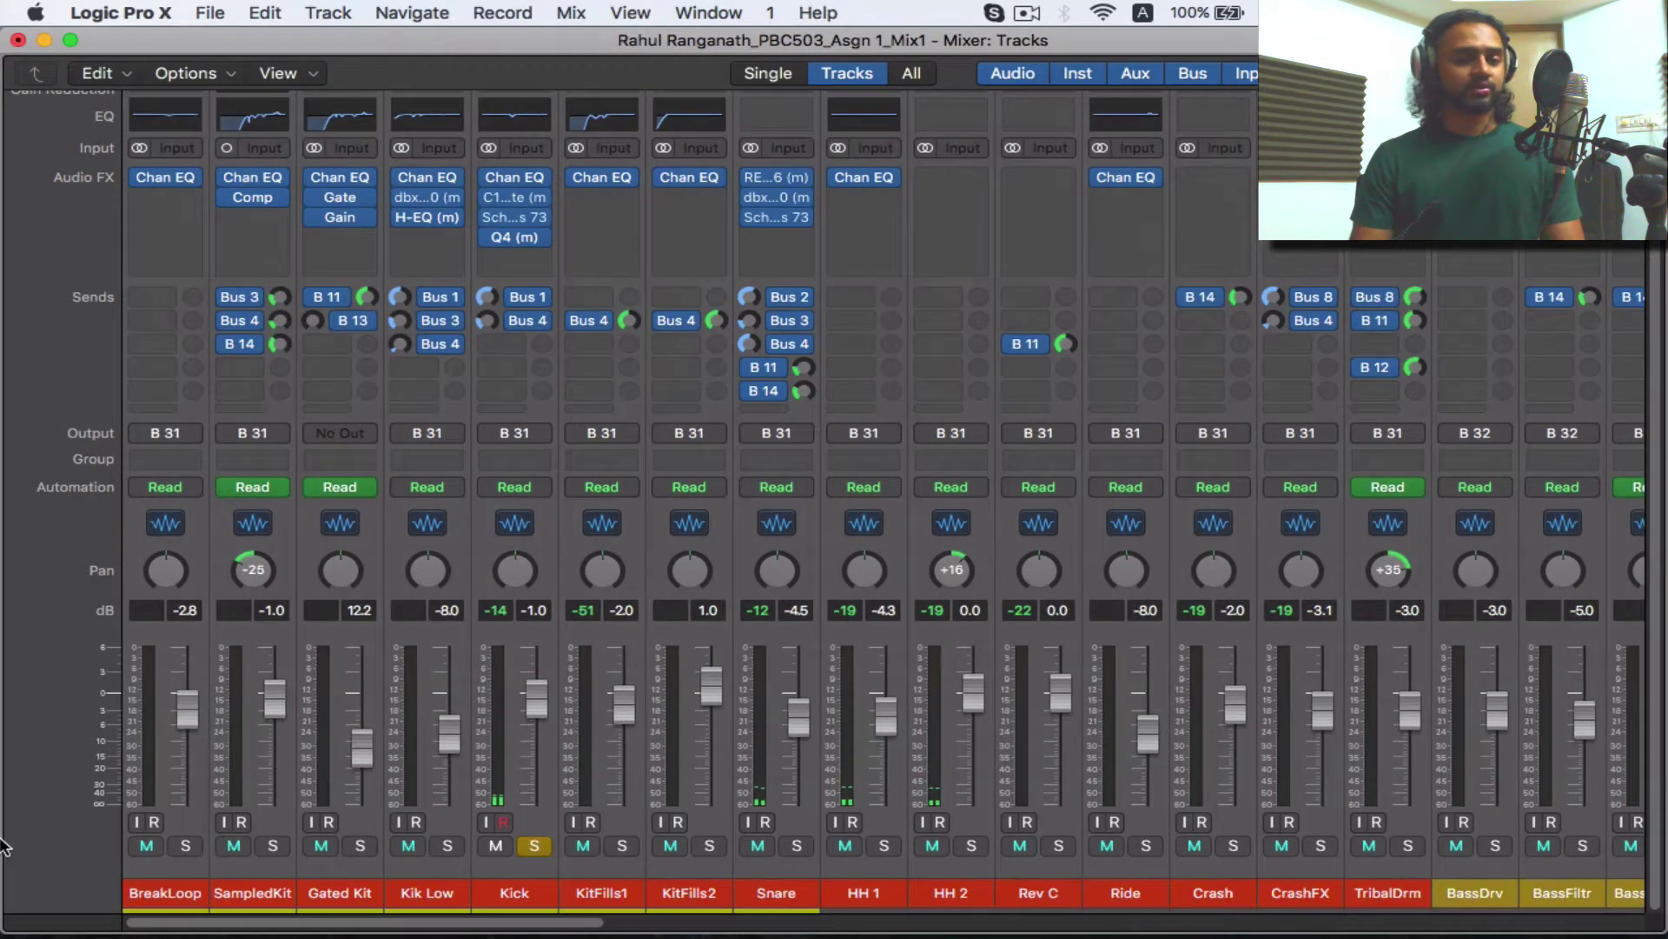
pyautogui.click(532, 845)
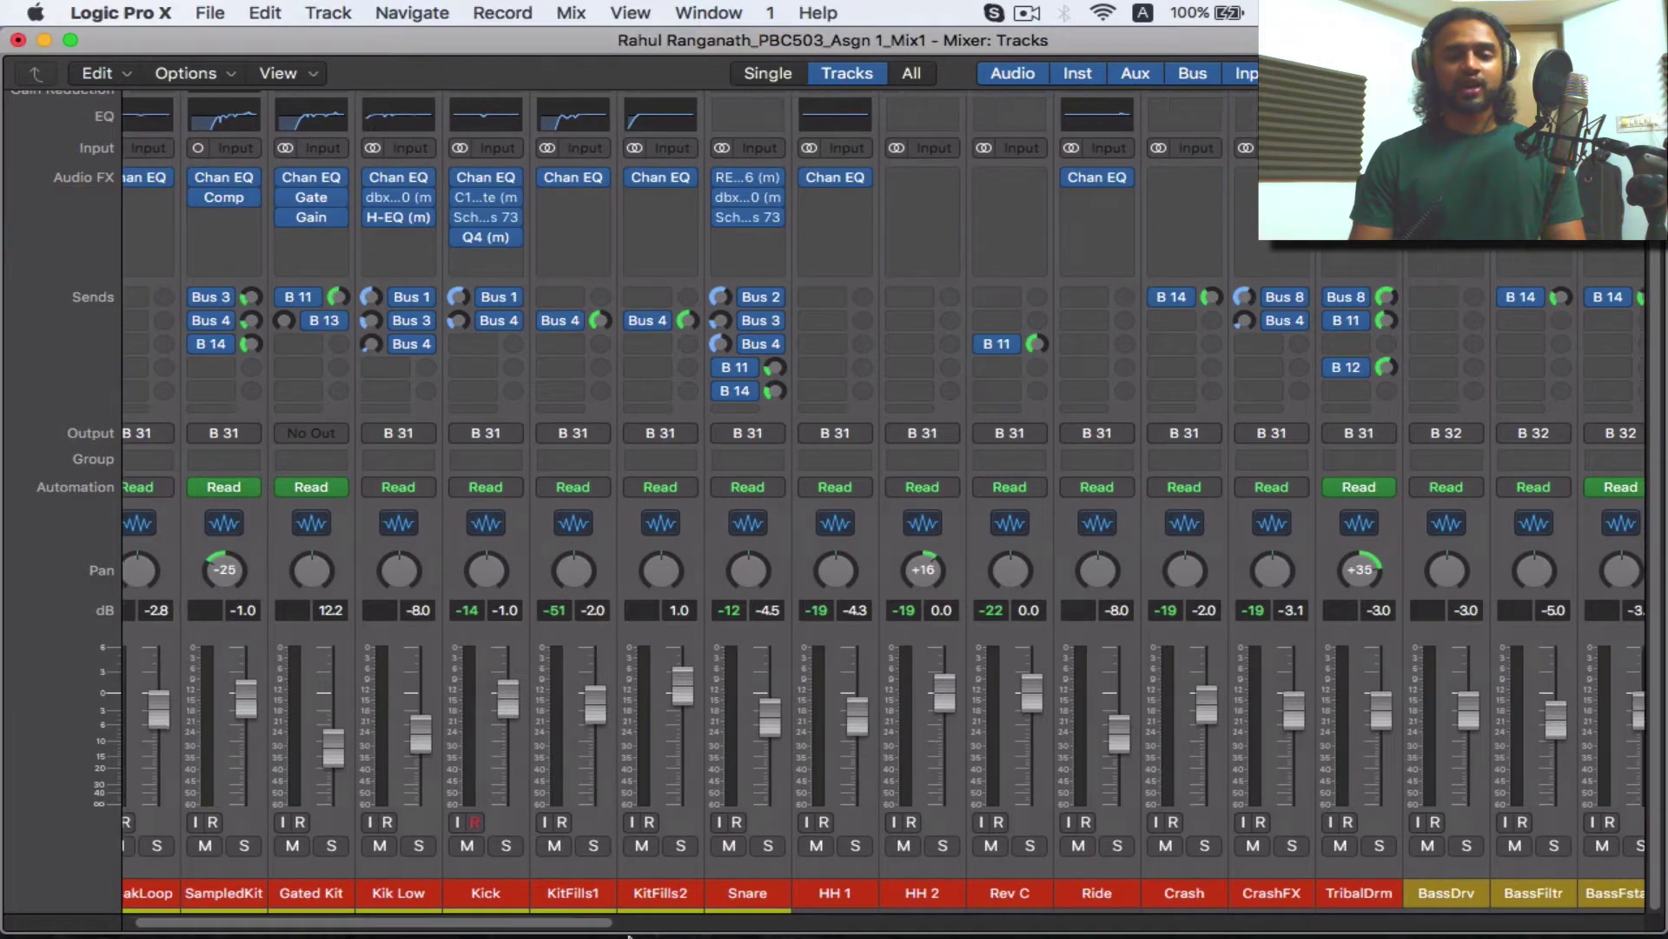
# Play the full mix and compare it with and without the parallel kick bus by repeatedly muting and unmuting the Kik TD channel
pyautogui.hscroll(15, 537, 921)
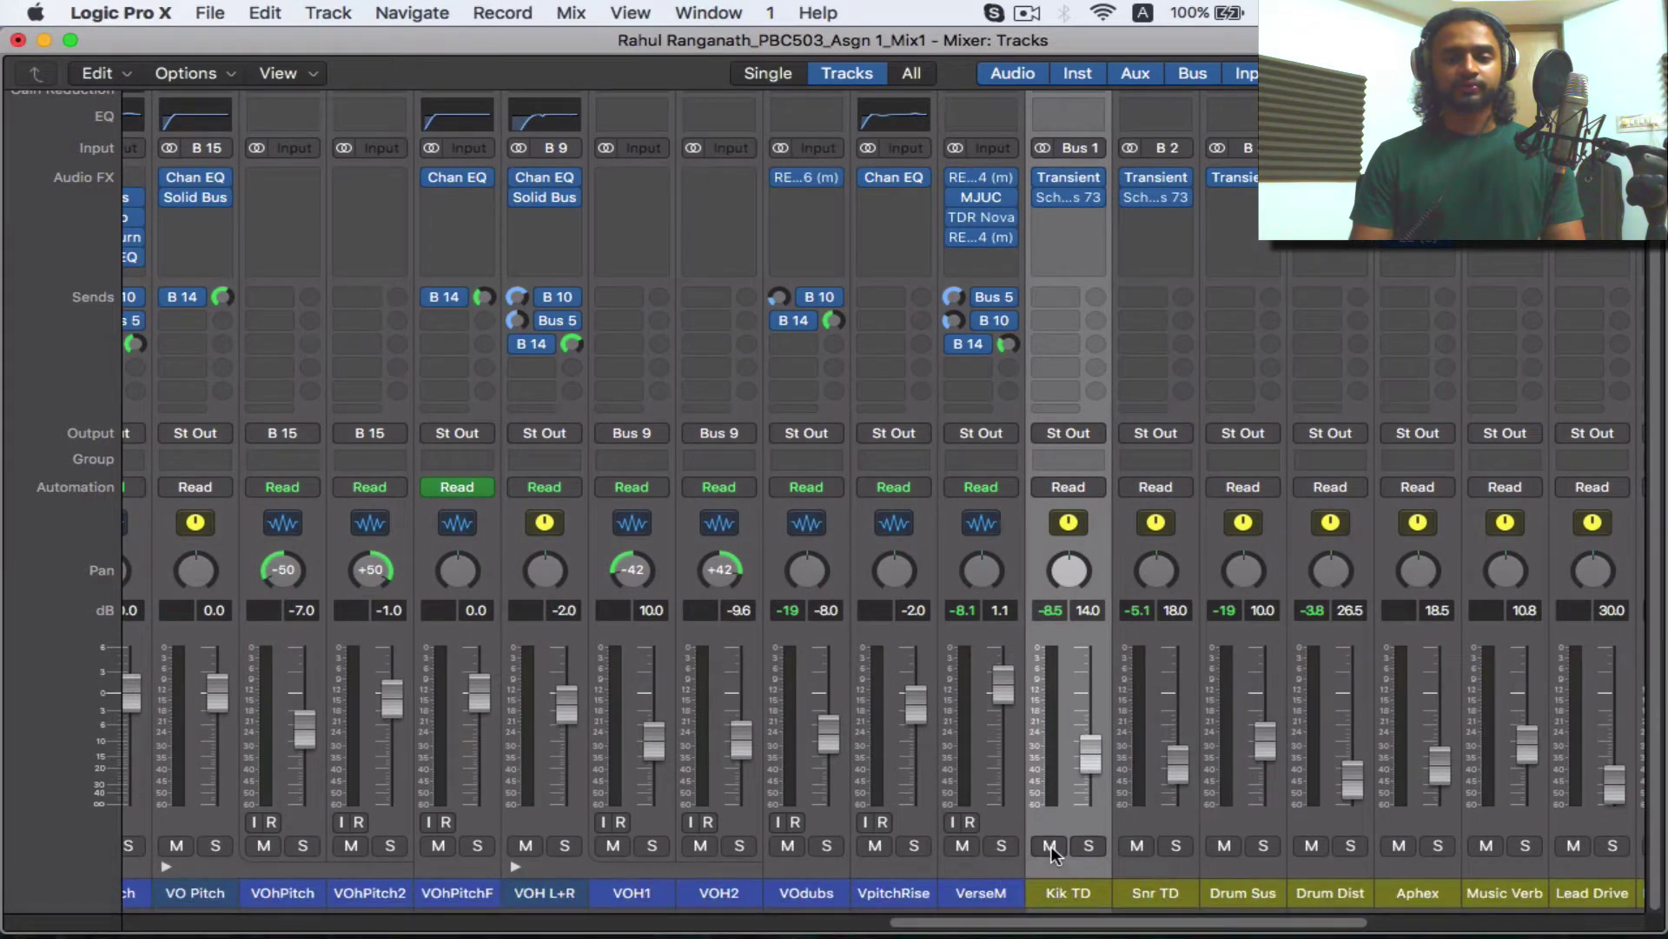
pyautogui.press('space')
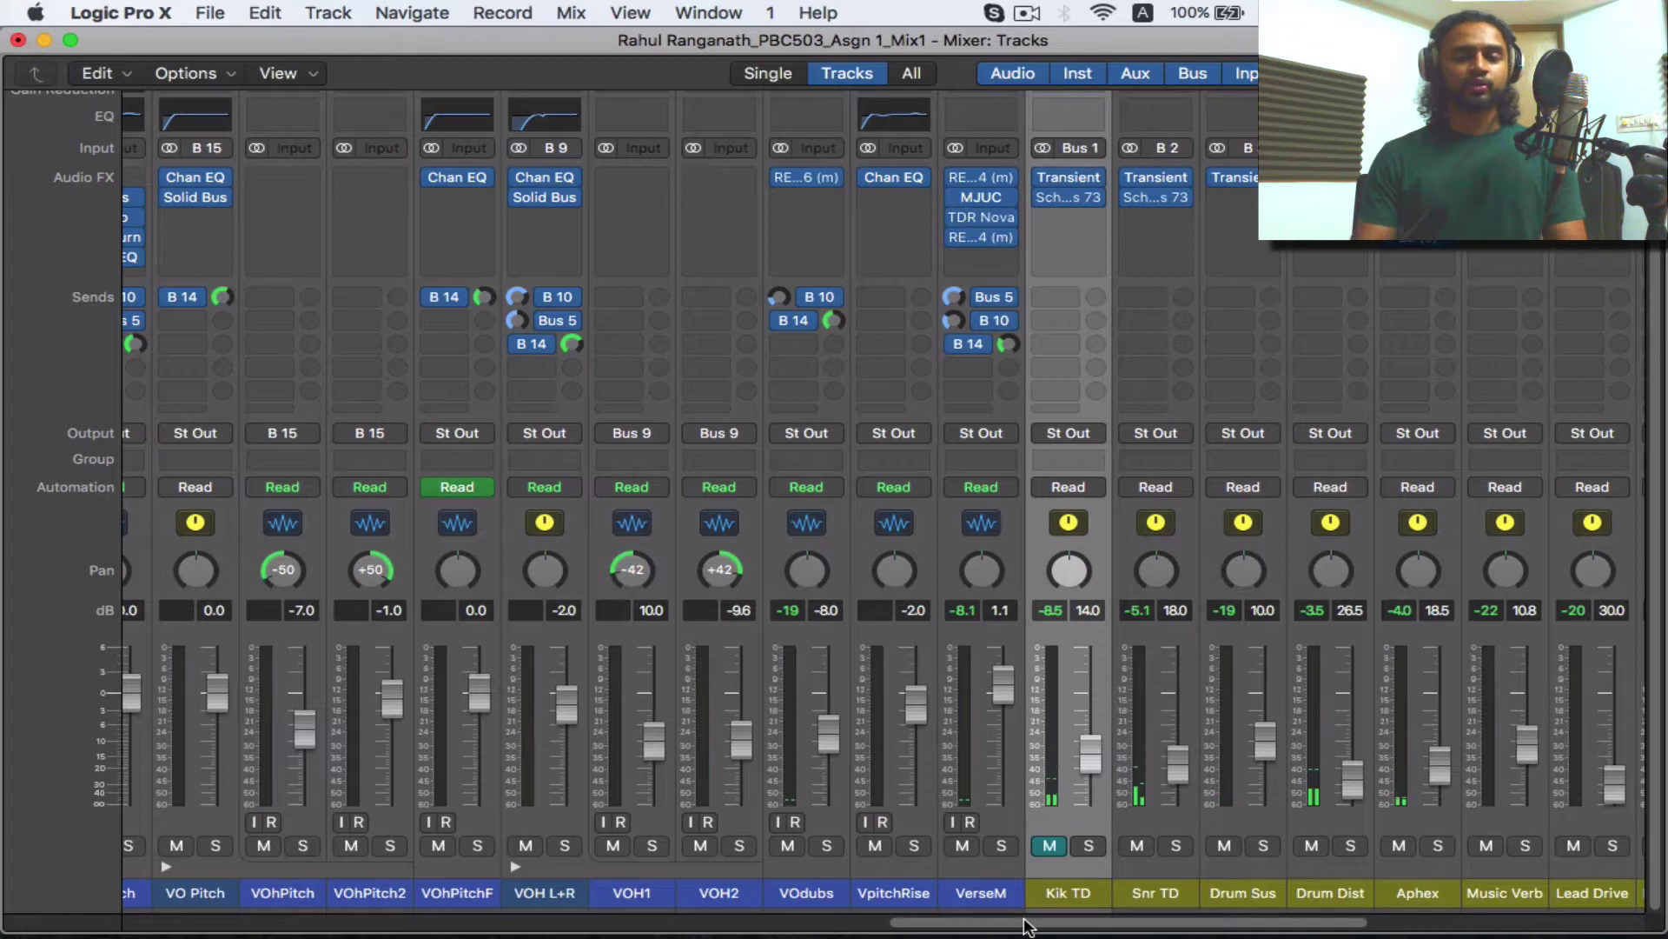
pyautogui.click(1048, 844)
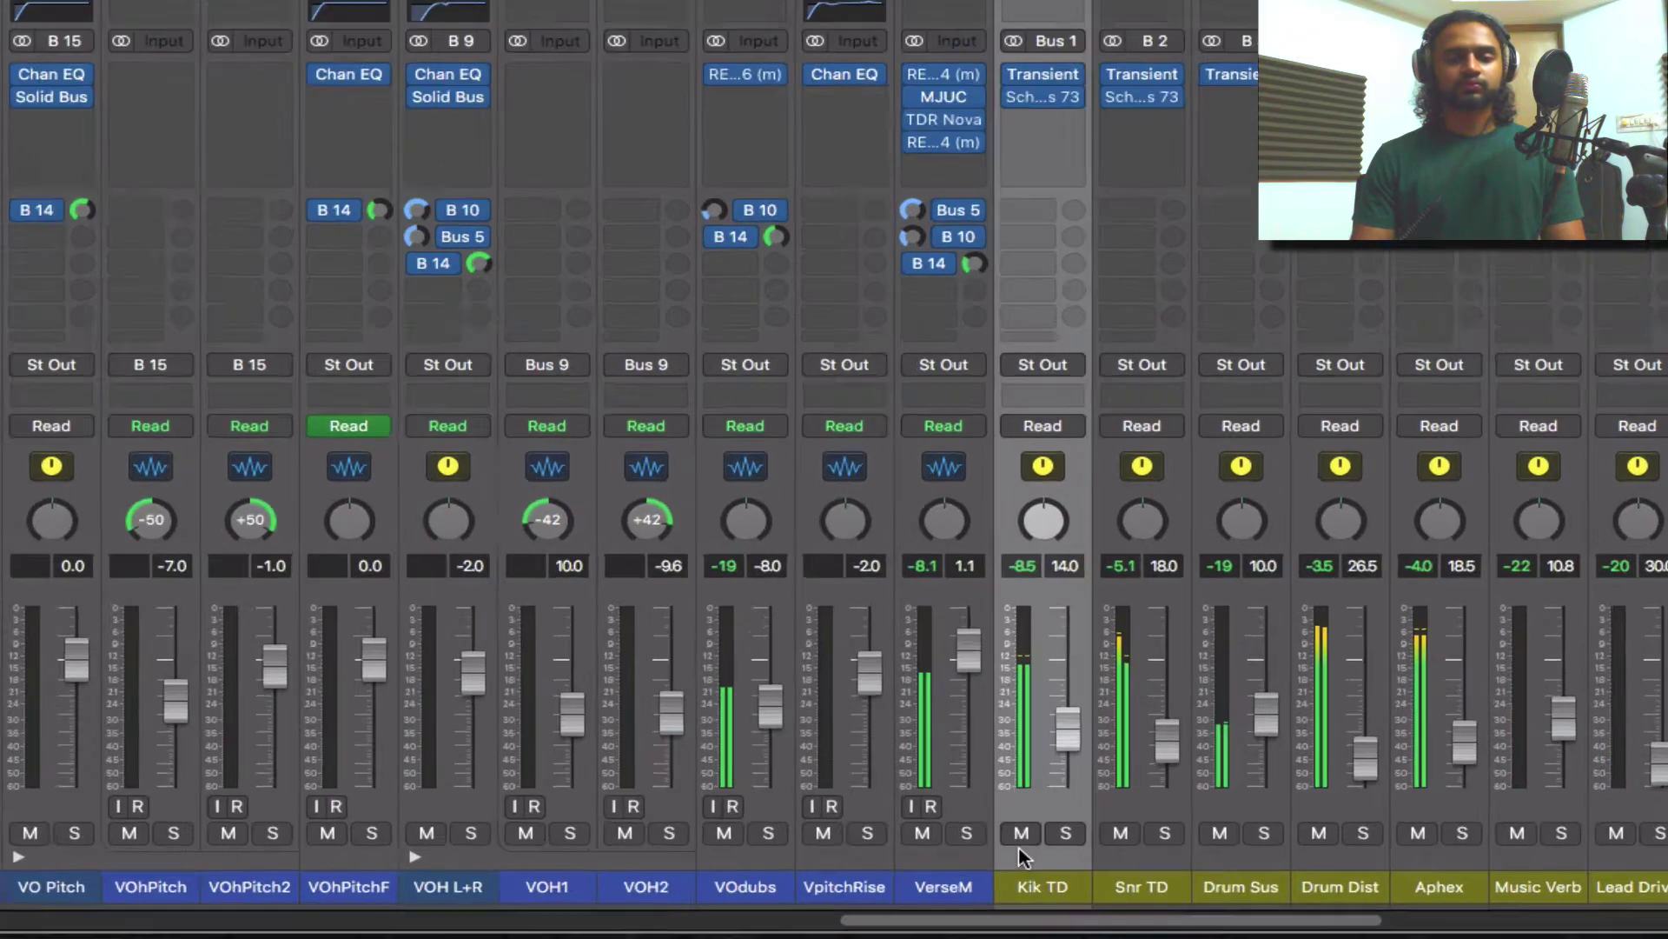
pyautogui.click(1048, 846)
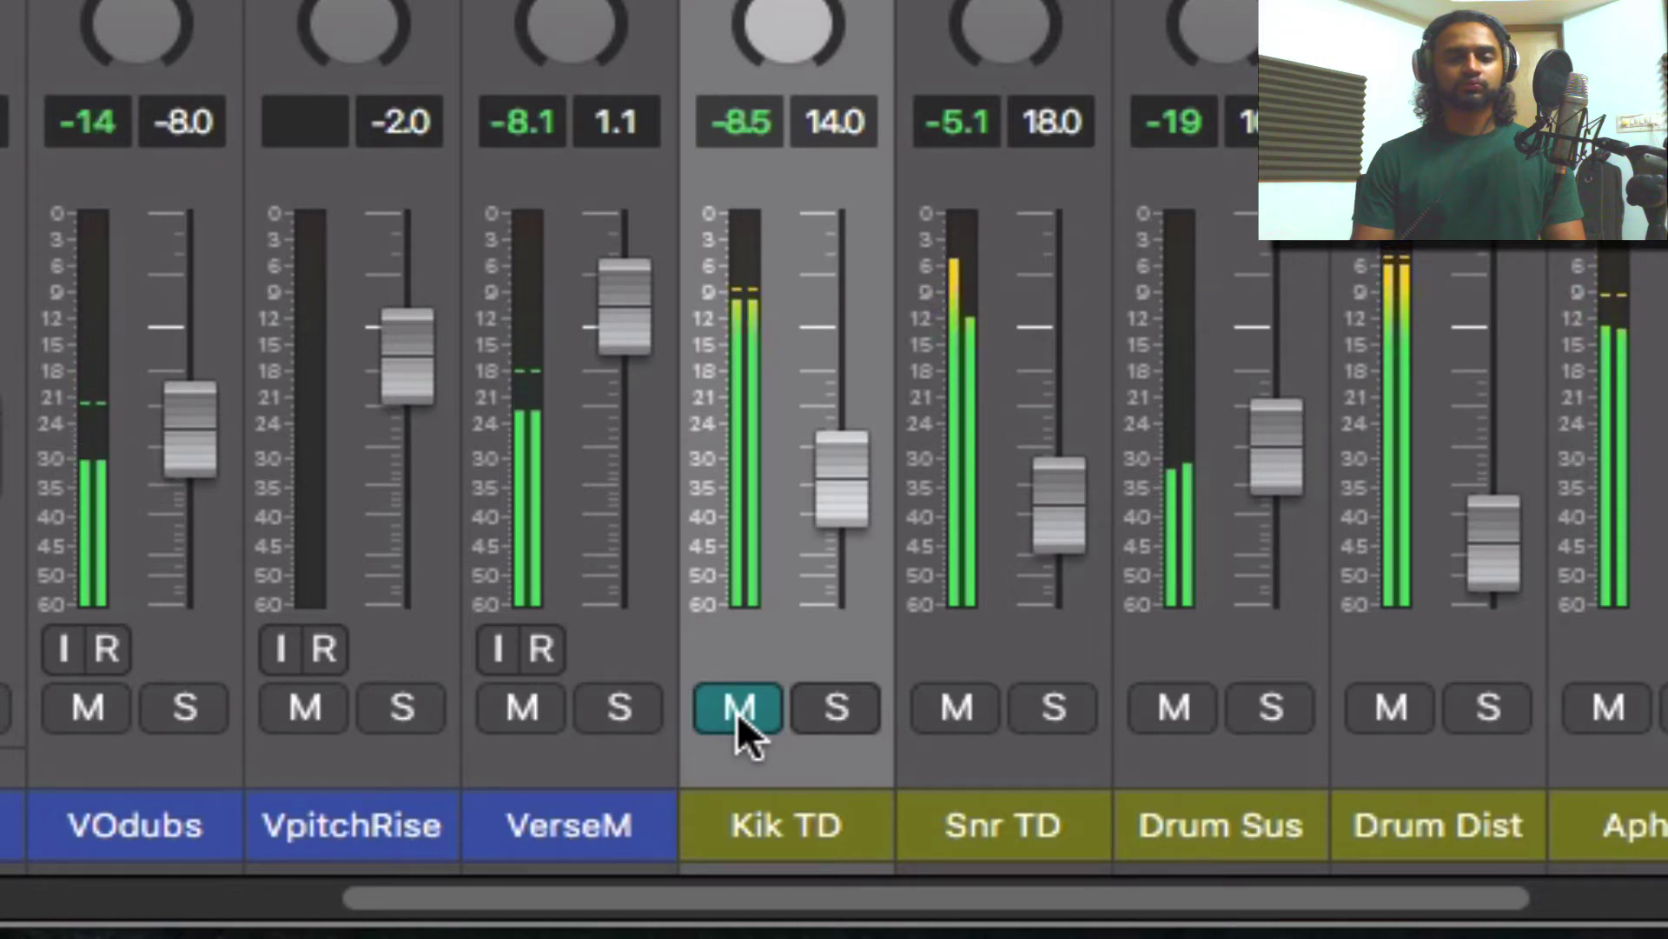
pyautogui.click(737, 711)
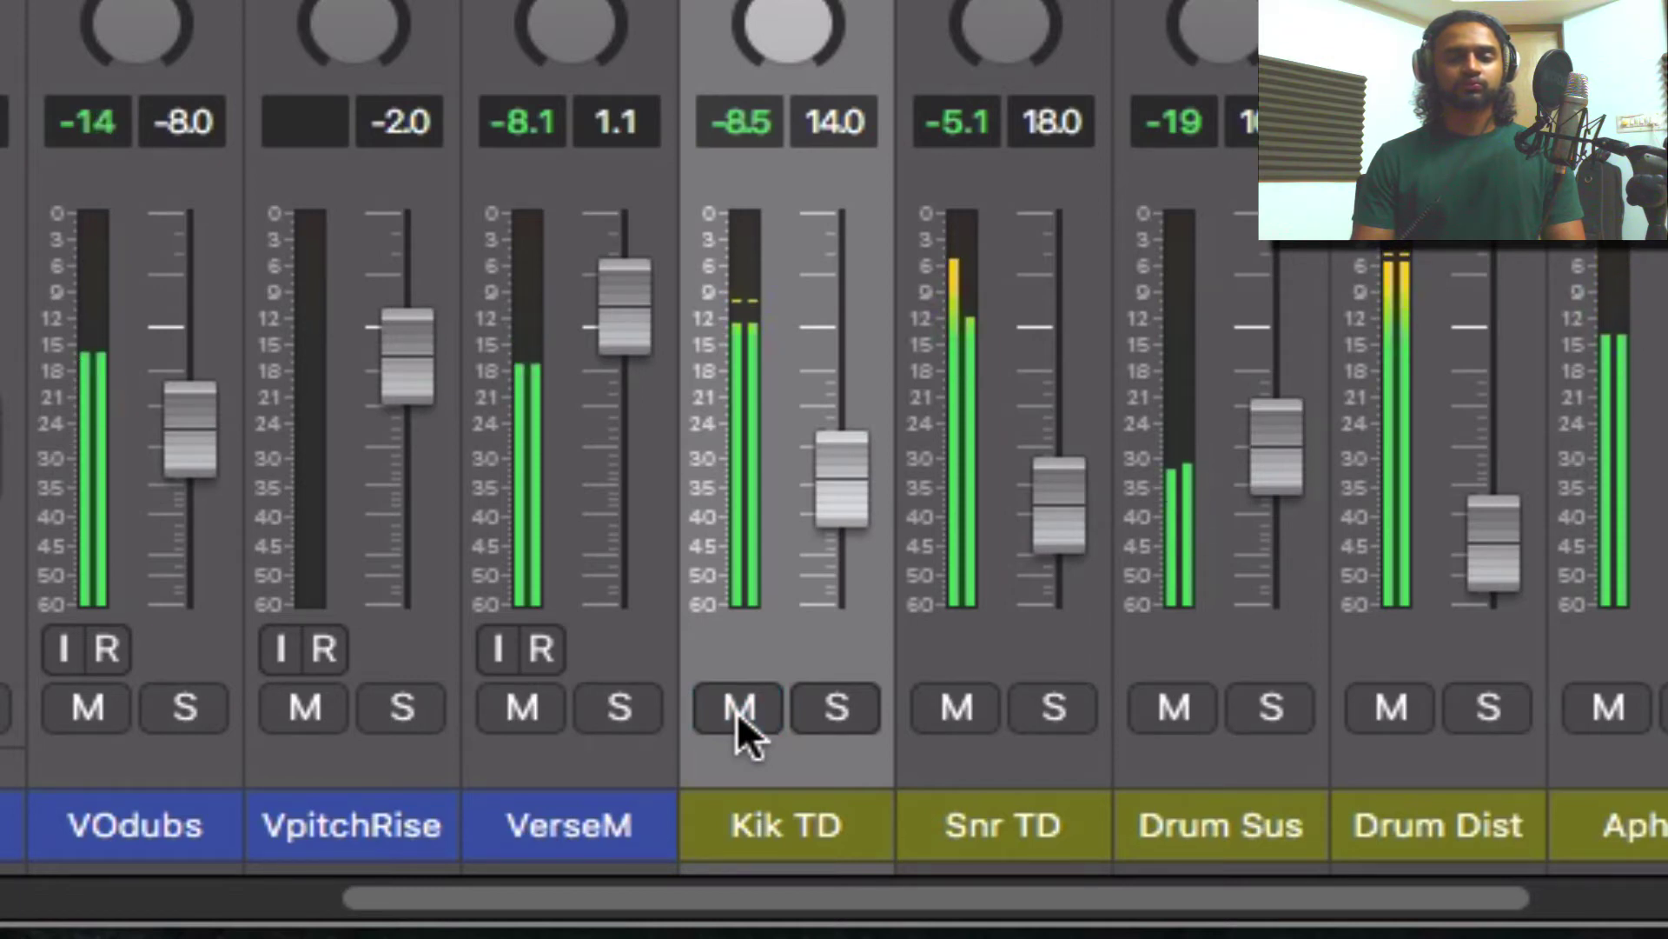
pyautogui.click(737, 711)
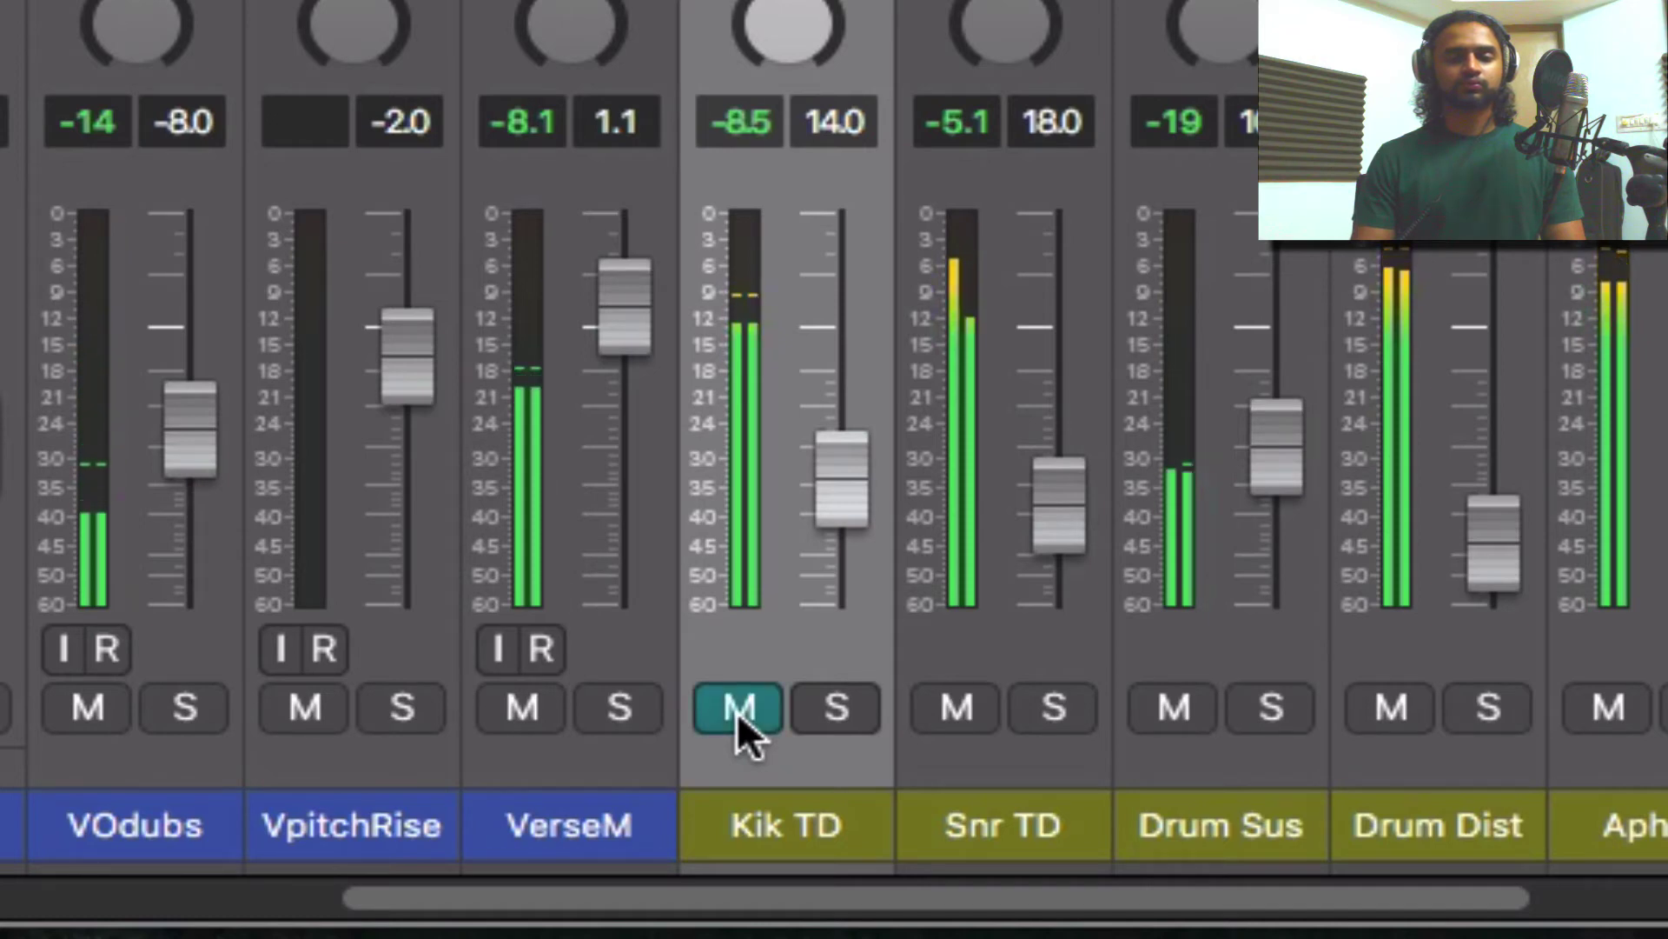
pyautogui.click(737, 711)
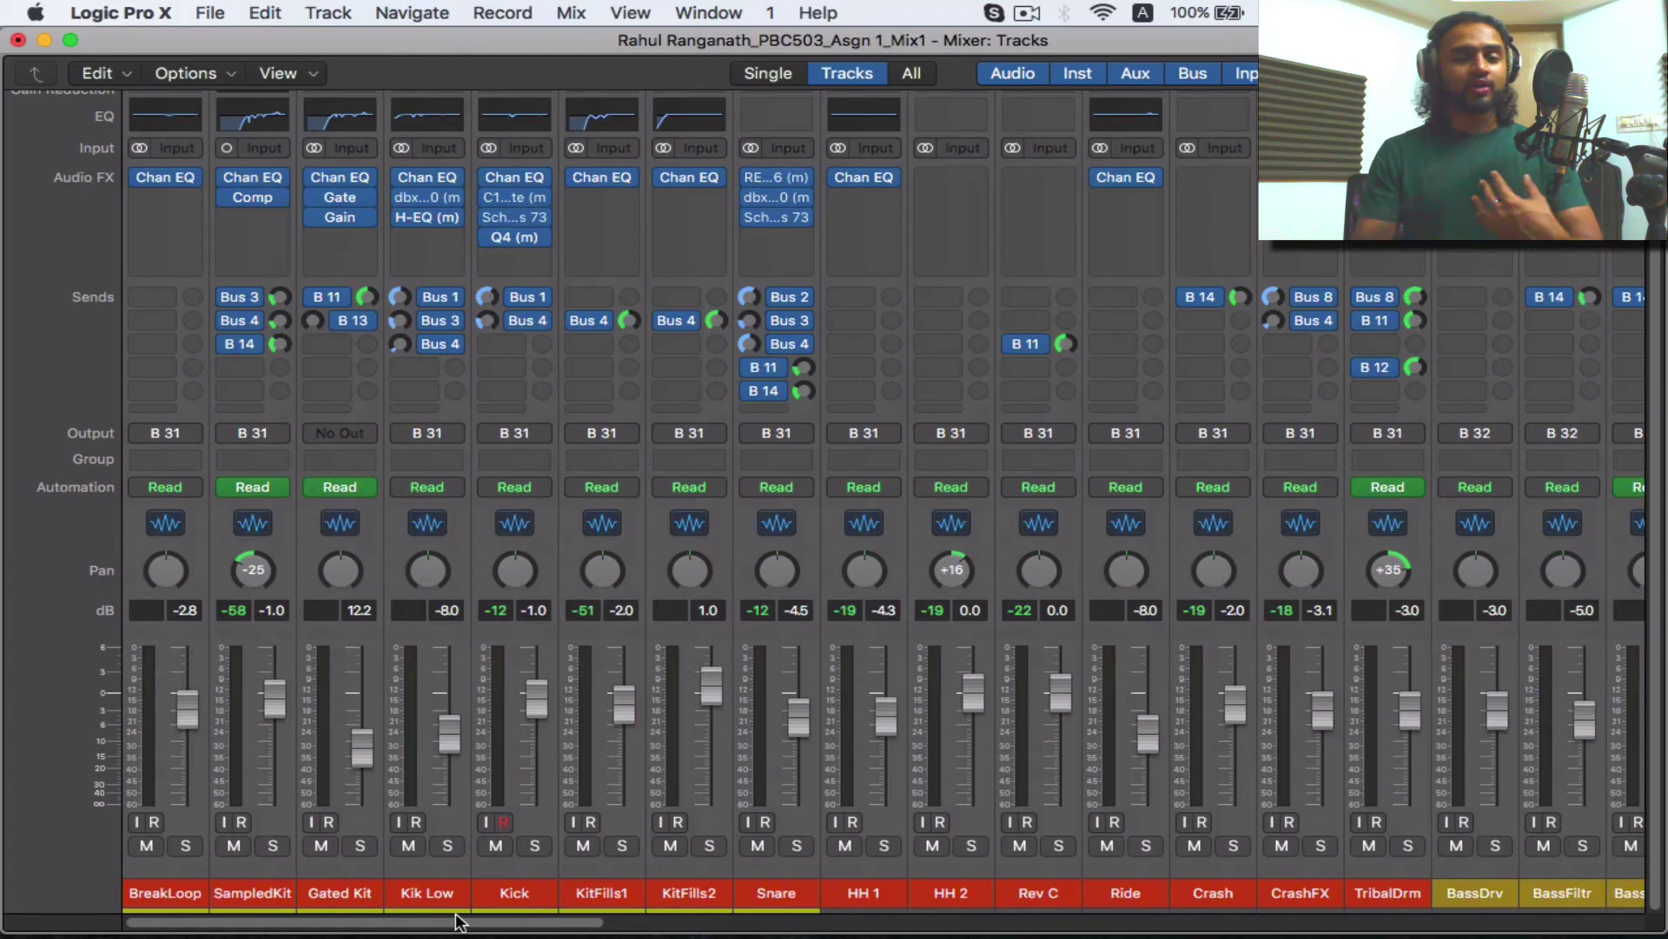
pyautogui.moveTo(458, 922); pyautogui.dragTo(533, 930)
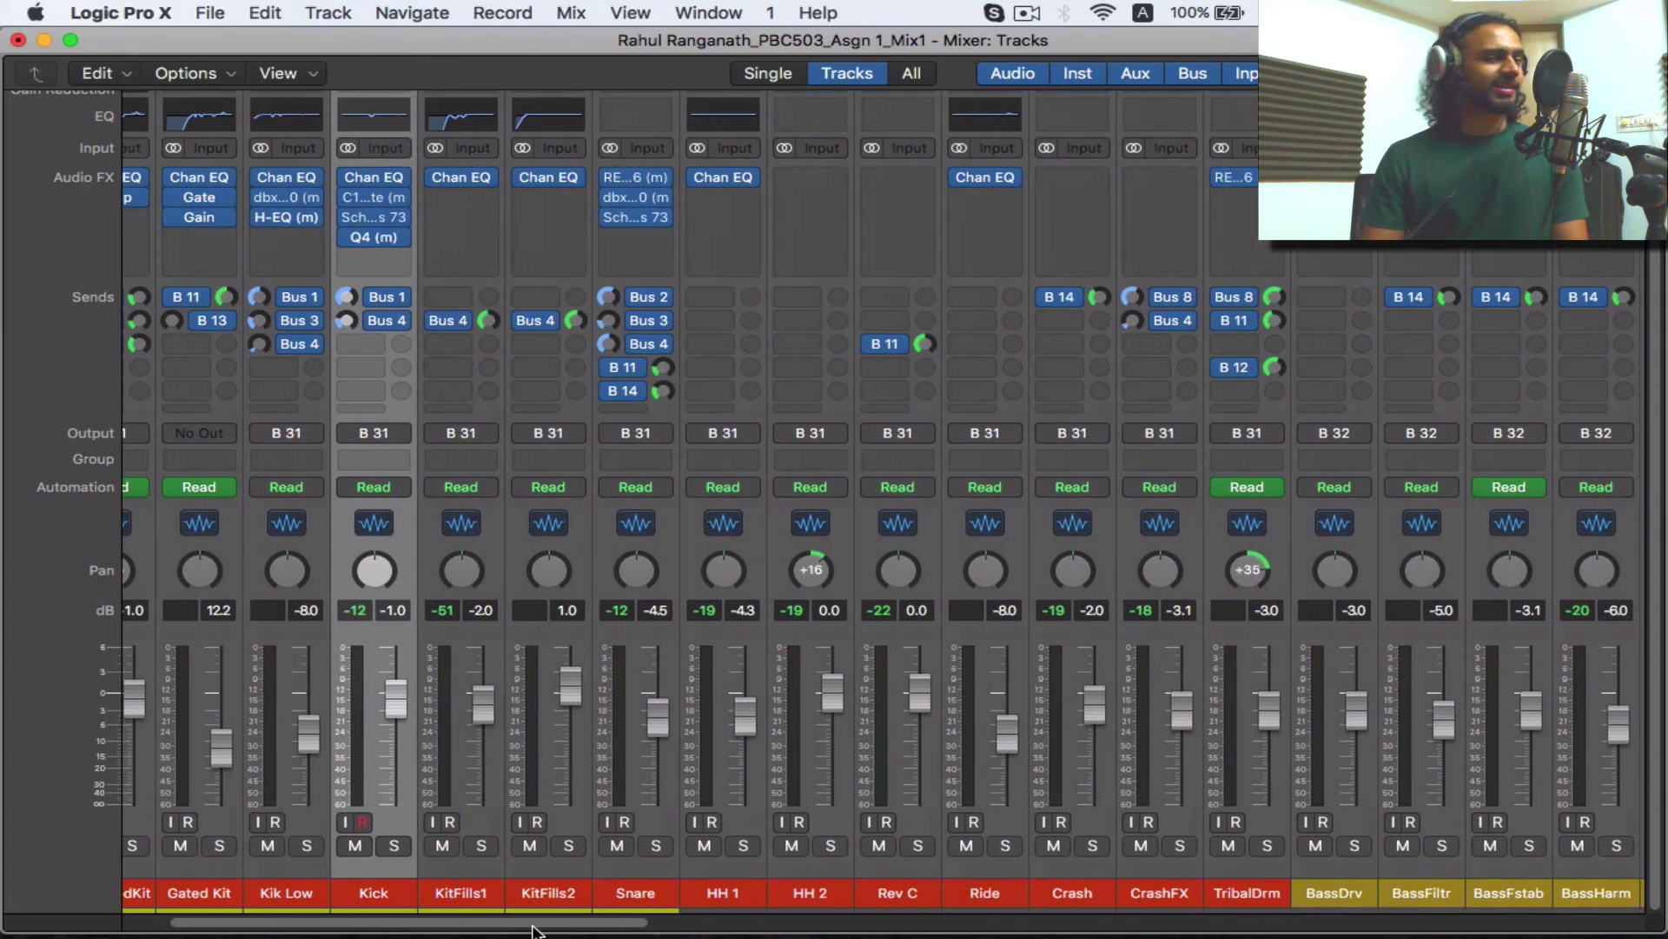